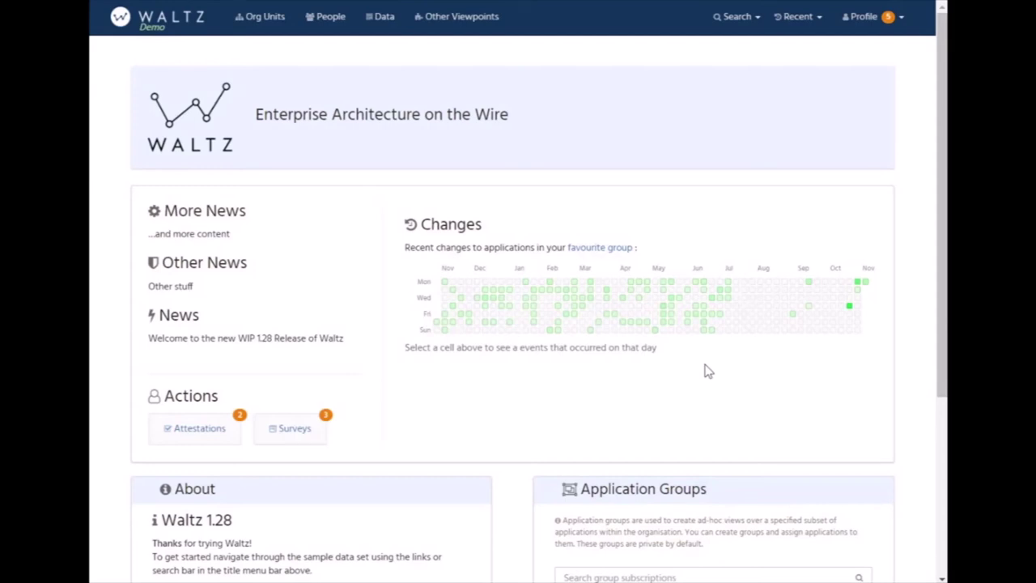
# Step: Open the recently viewed application Fox Terrier - 72 and show its Bookmarks and Costs sections
pyautogui.click(801, 22)
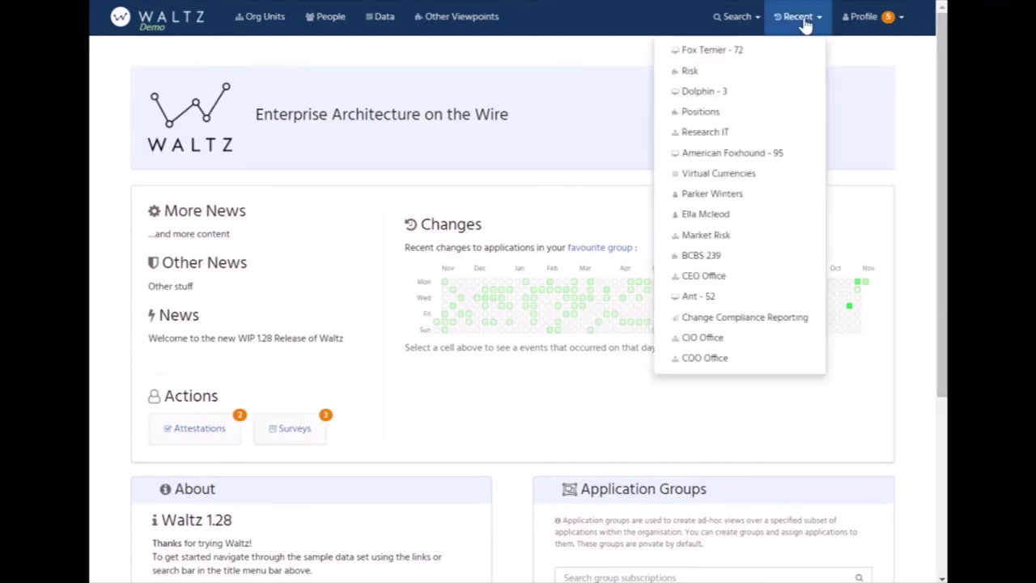
pyautogui.click(715, 54)
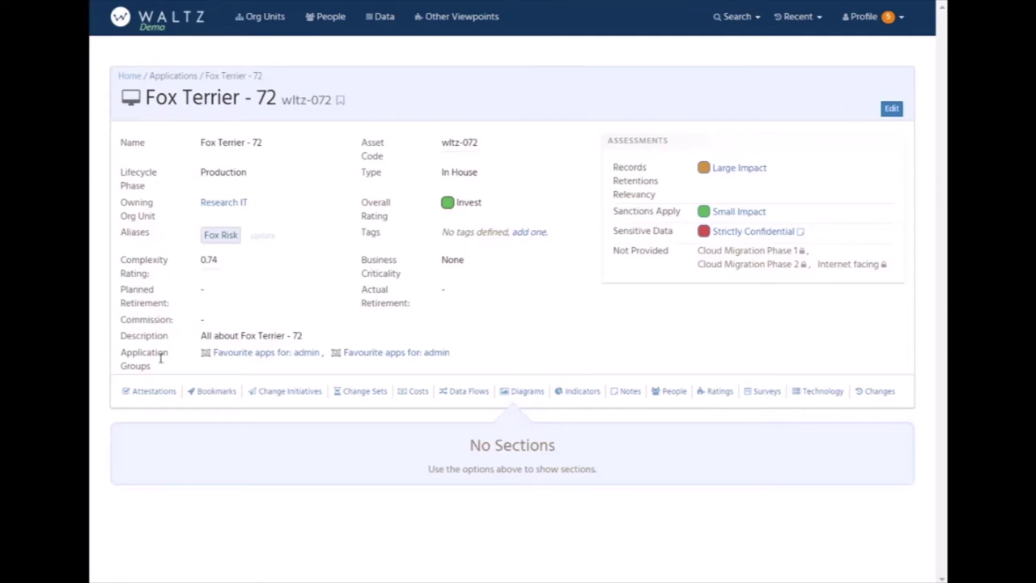
pyautogui.click(206, 393)
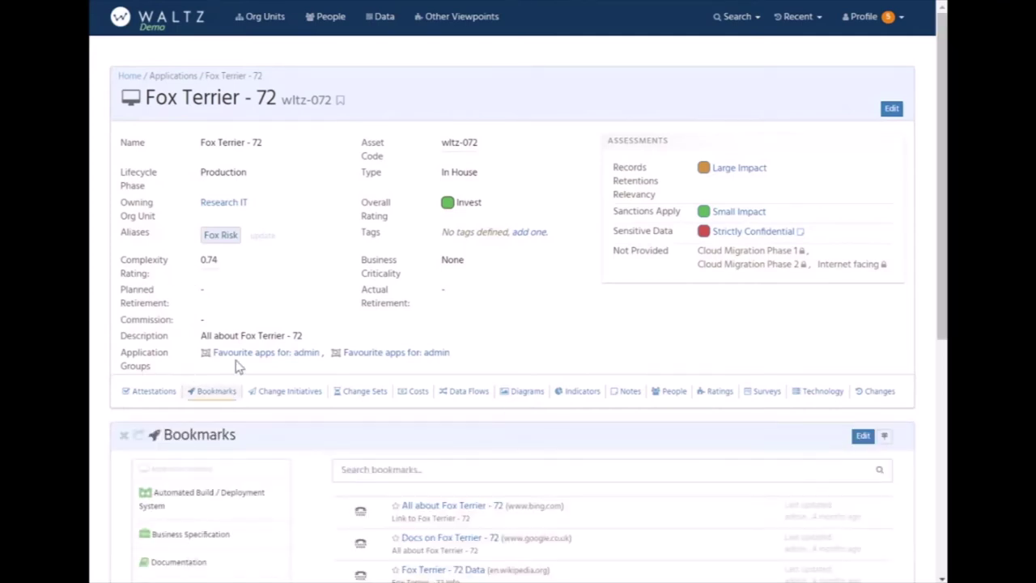
pyautogui.scroll(-1, 236, 359)
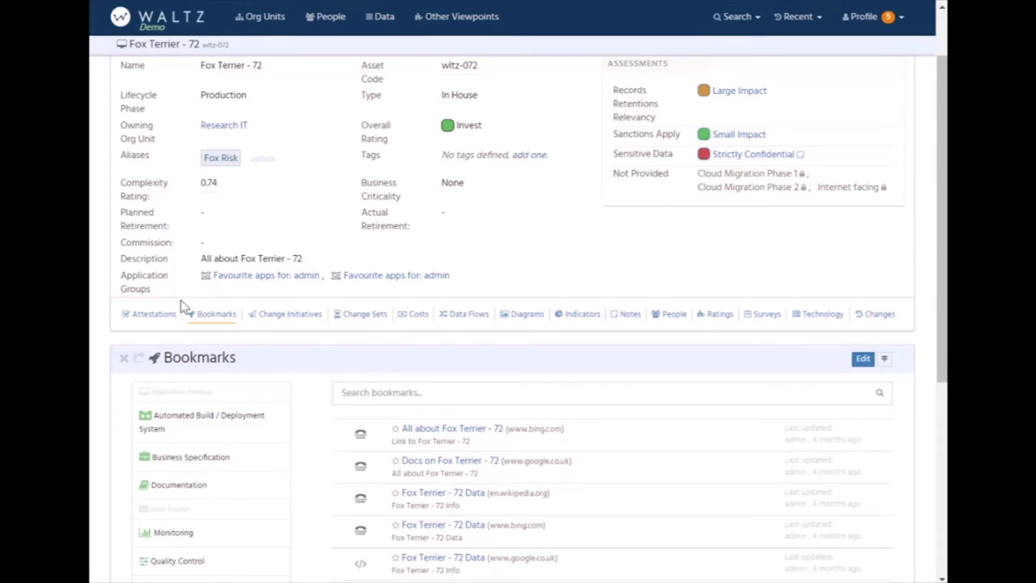
pyautogui.click(412, 316)
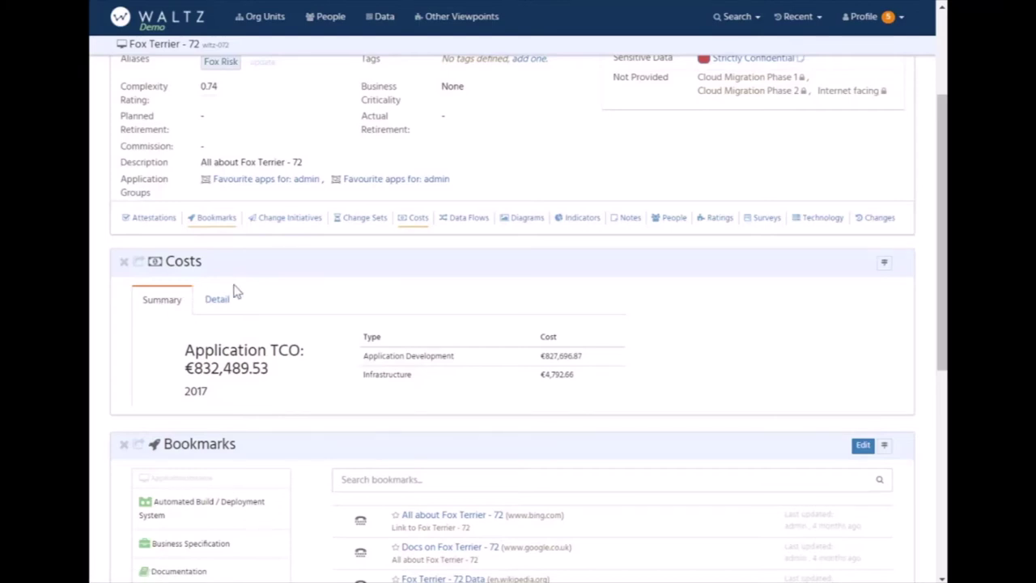
# Step: Show the Indicators, People and Technology sections of the Fox Terrier - 72 application
pyautogui.click(577, 219)
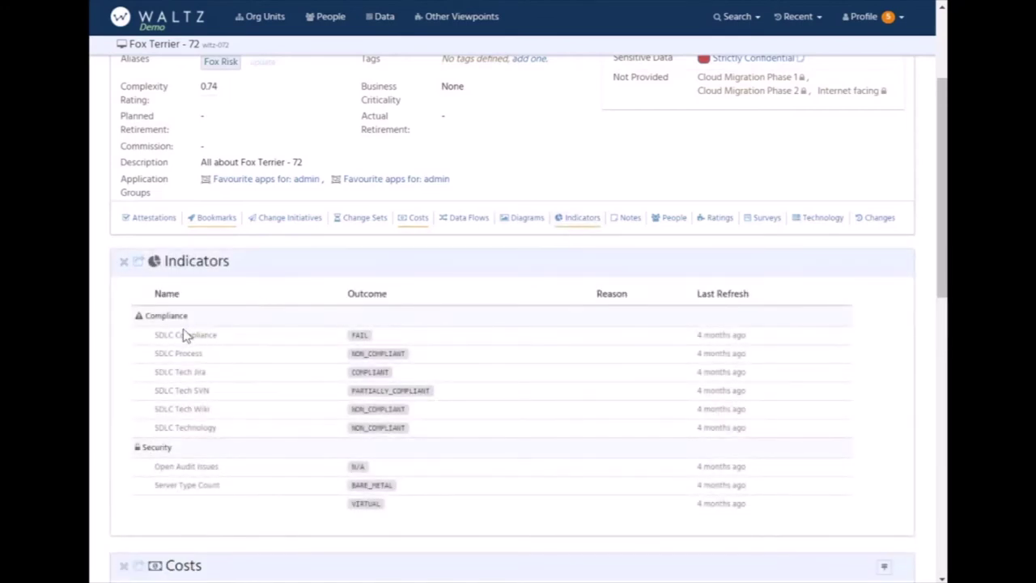
pyautogui.moveTo(182, 330)
pyautogui.click(678, 220)
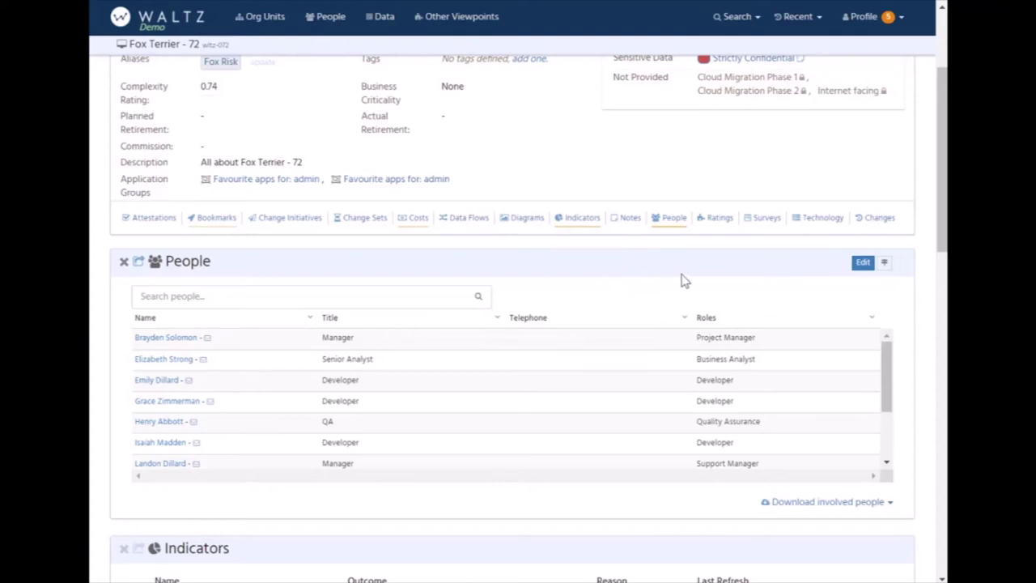
pyautogui.click(819, 221)
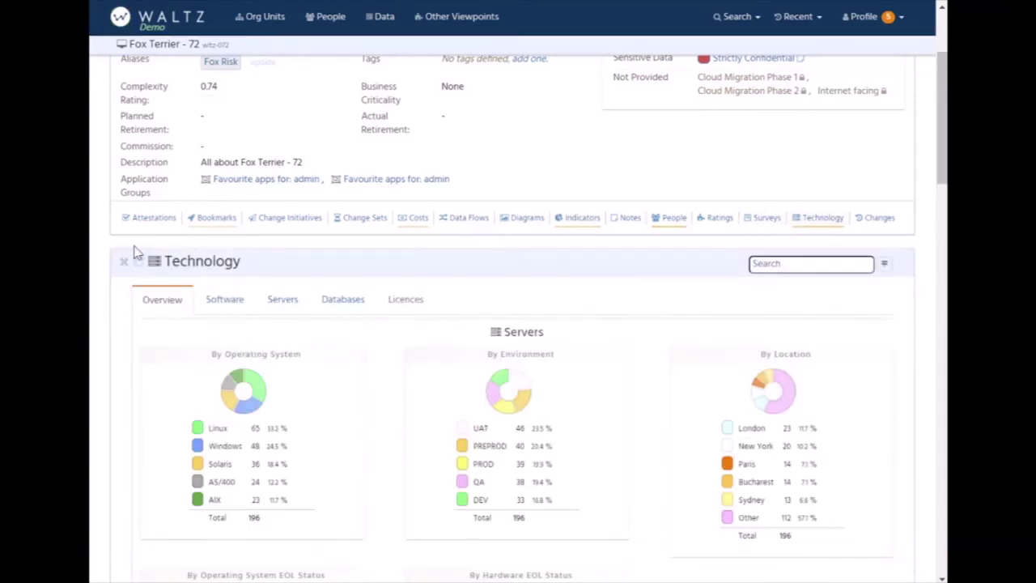
pyautogui.scroll(-1, 404, 267)
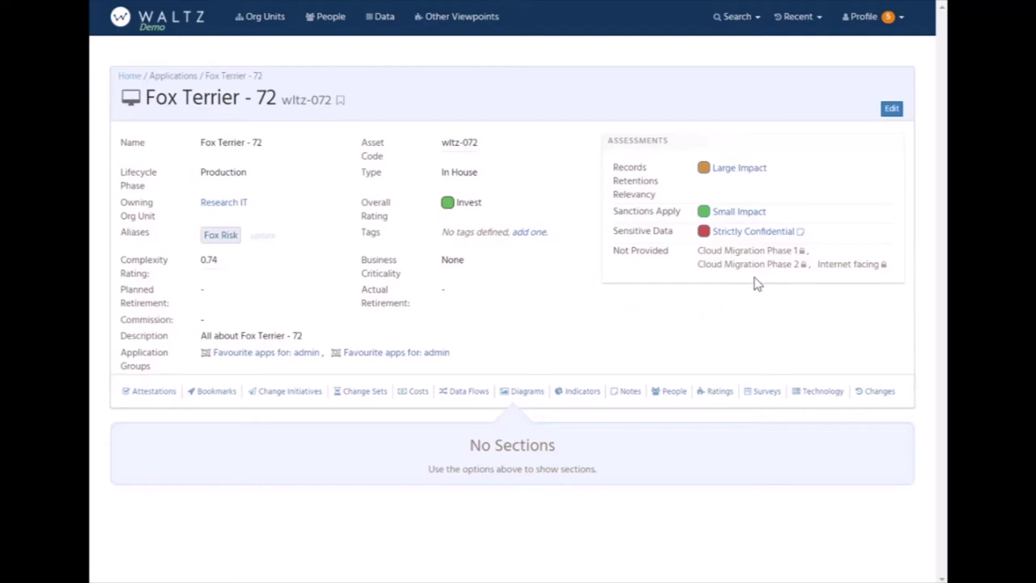
# Step: Show the application's Ratings section and inspect the details of the Positions, Risk and Reporting functions, returning to Positions
pyautogui.moveTo(767, 267)
pyautogui.click(714, 391)
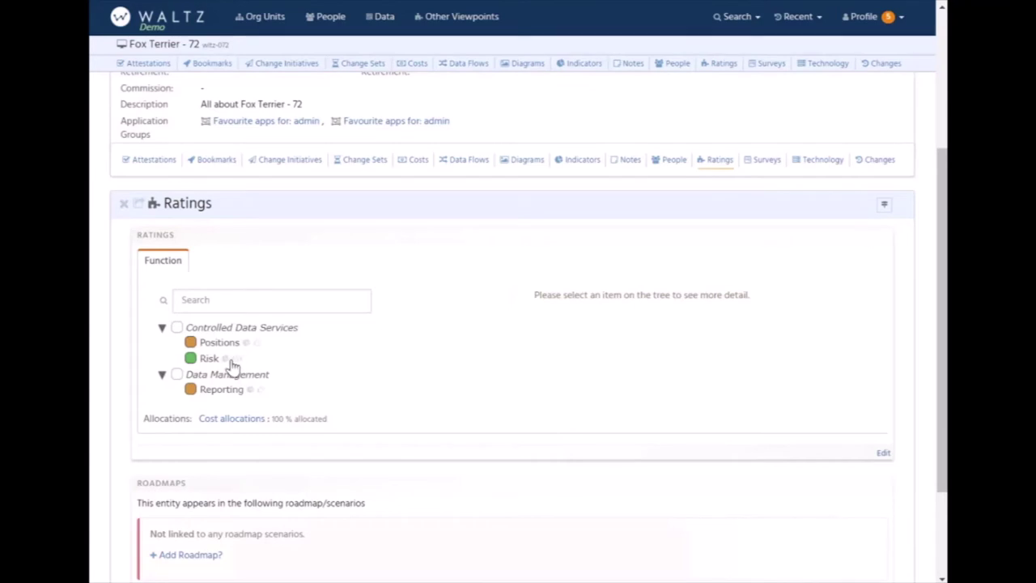
pyautogui.moveTo(209, 346)
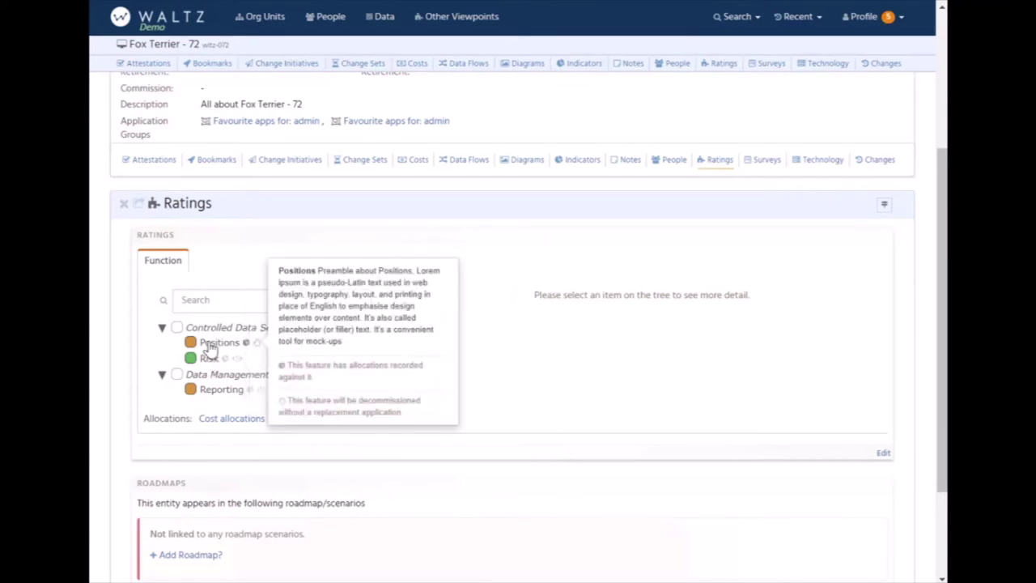
pyautogui.click(208, 347)
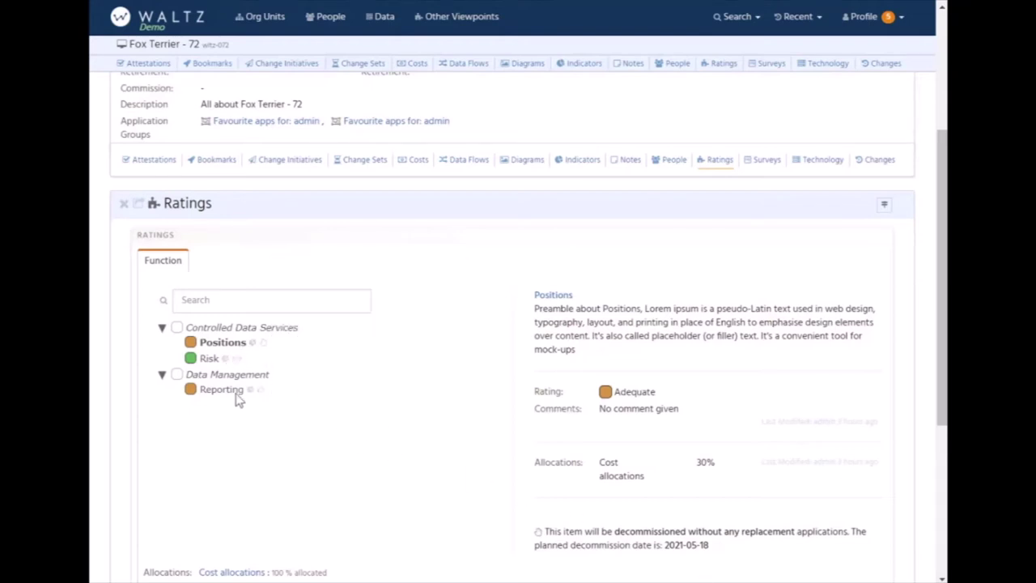
pyautogui.click(216, 359)
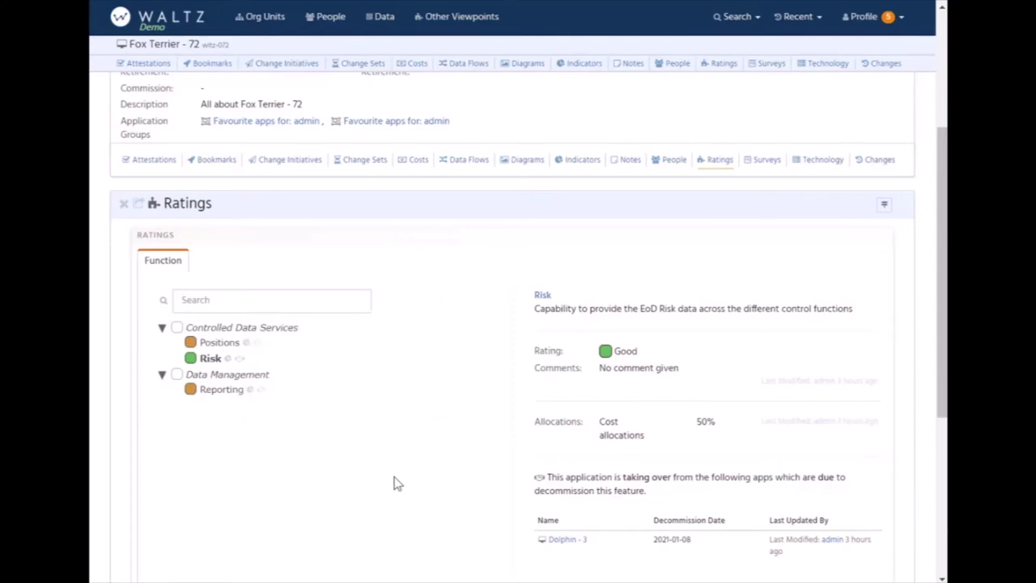
pyautogui.click(226, 391)
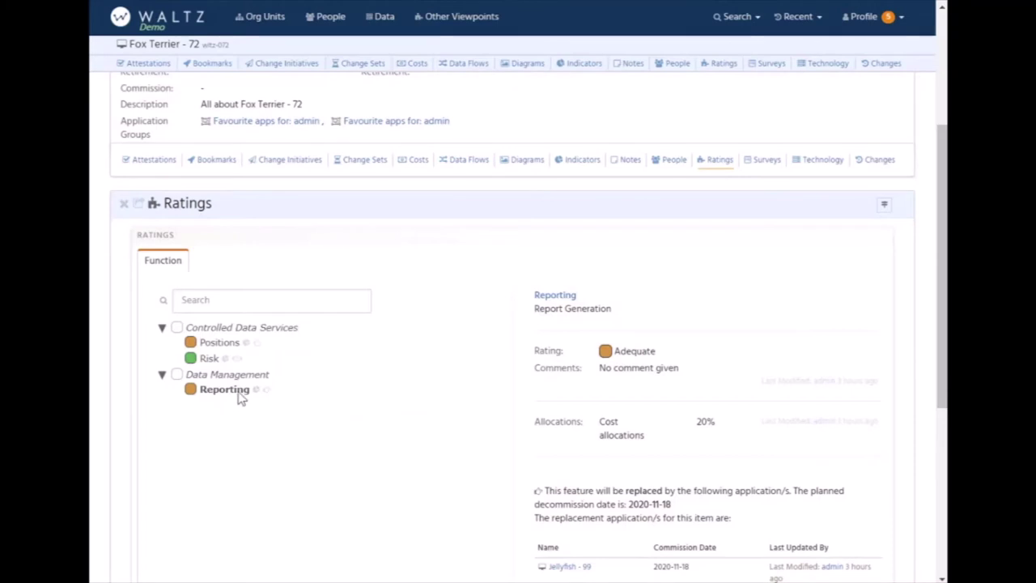
pyautogui.click(235, 346)
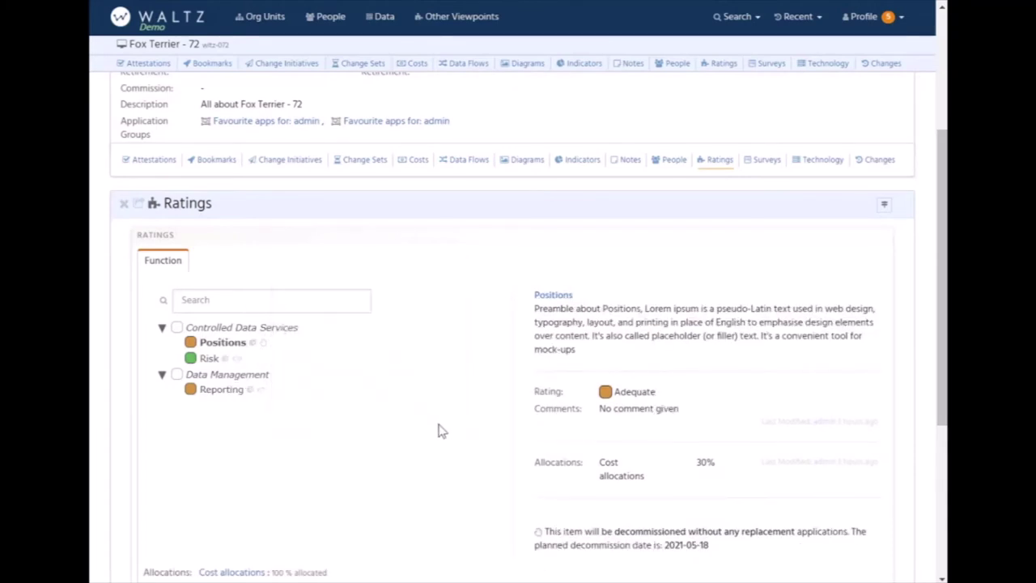
# Step: Show the cost allocations below the function ratings and review the proportion of spend per function
pyautogui.scroll(-3, 437, 430)
pyautogui.scroll(1, 360, 354)
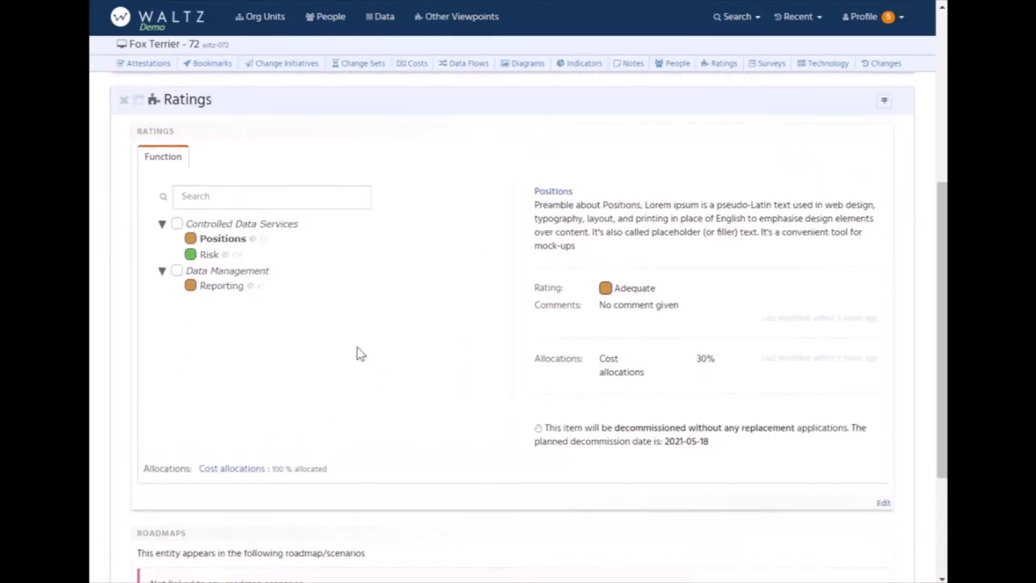
pyautogui.moveTo(240, 503)
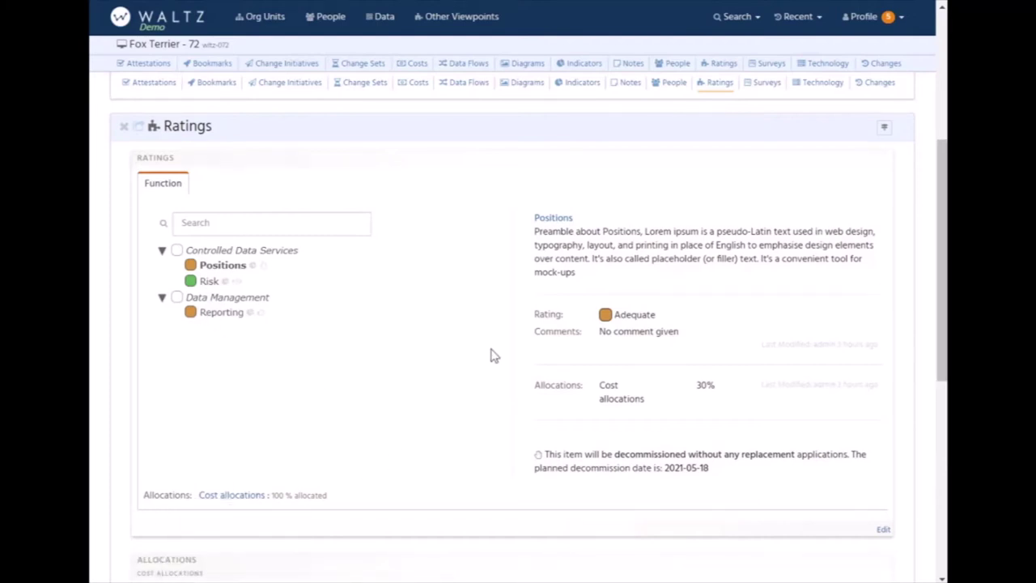
pyautogui.scroll(-3, 493, 356)
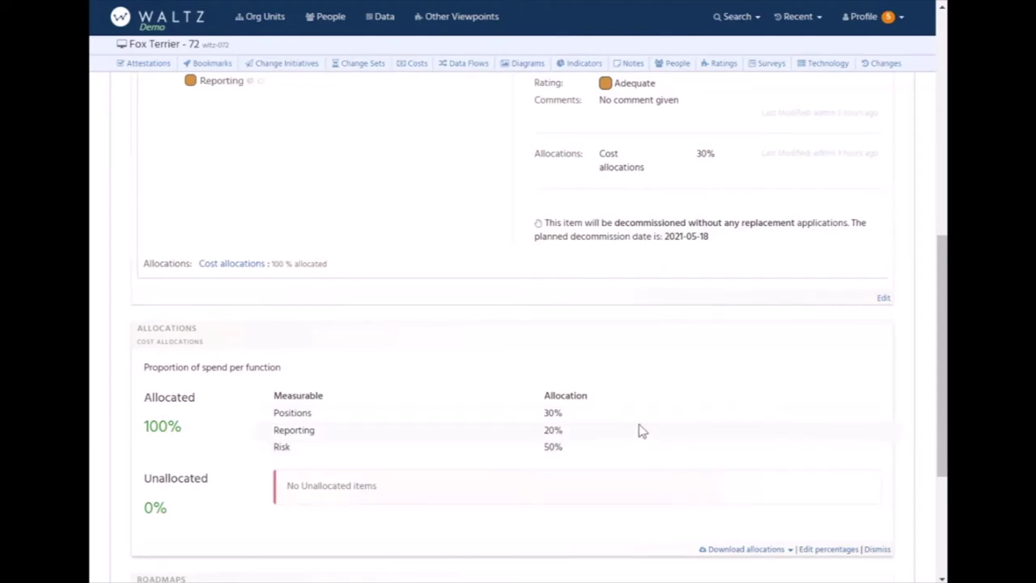
pyautogui.scroll(1, 619, 391)
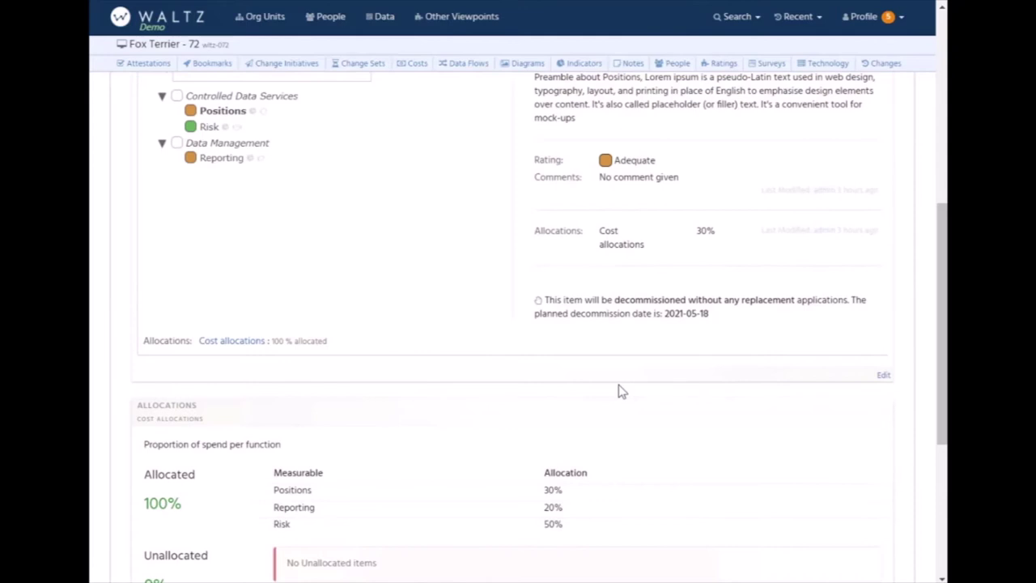
pyautogui.scroll(2, 619, 391)
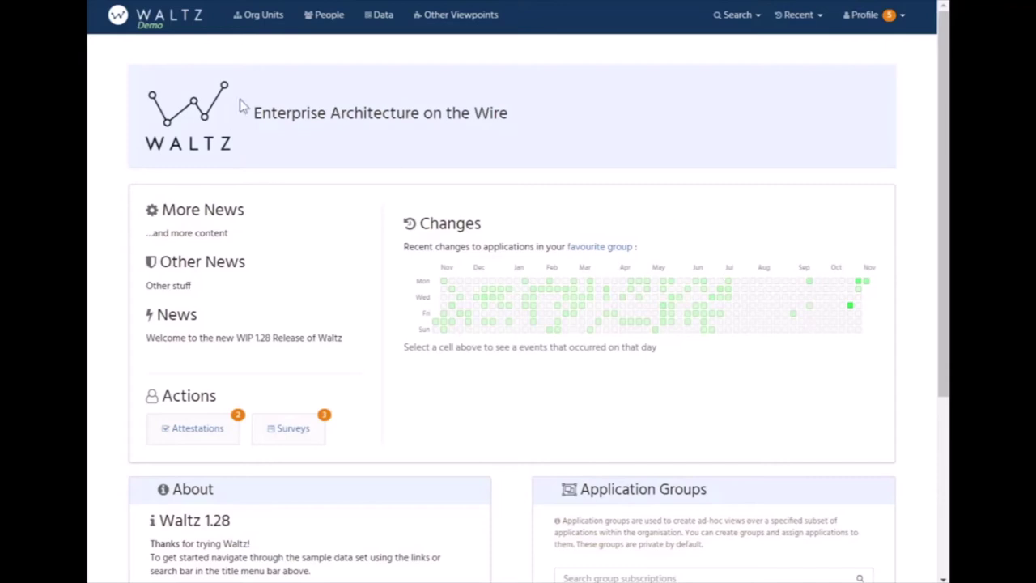
# Step: Open the Data overview, expand the Currencies etc data type and review the Authoritative Sources table
pyautogui.click(377, 15)
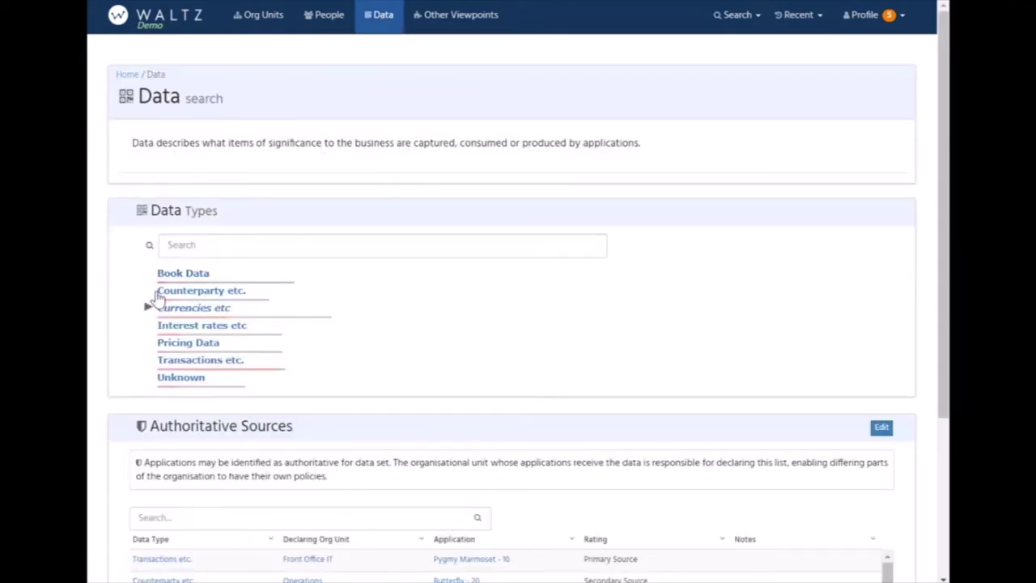
pyautogui.click(148, 308)
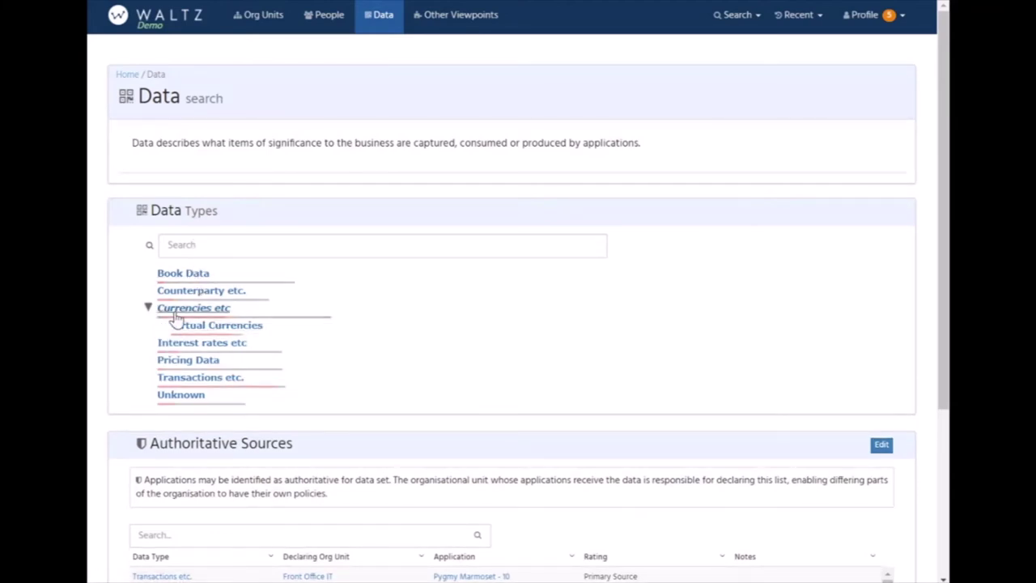
pyautogui.scroll(-1, 113, 315)
pyautogui.scroll(-2, 114, 315)
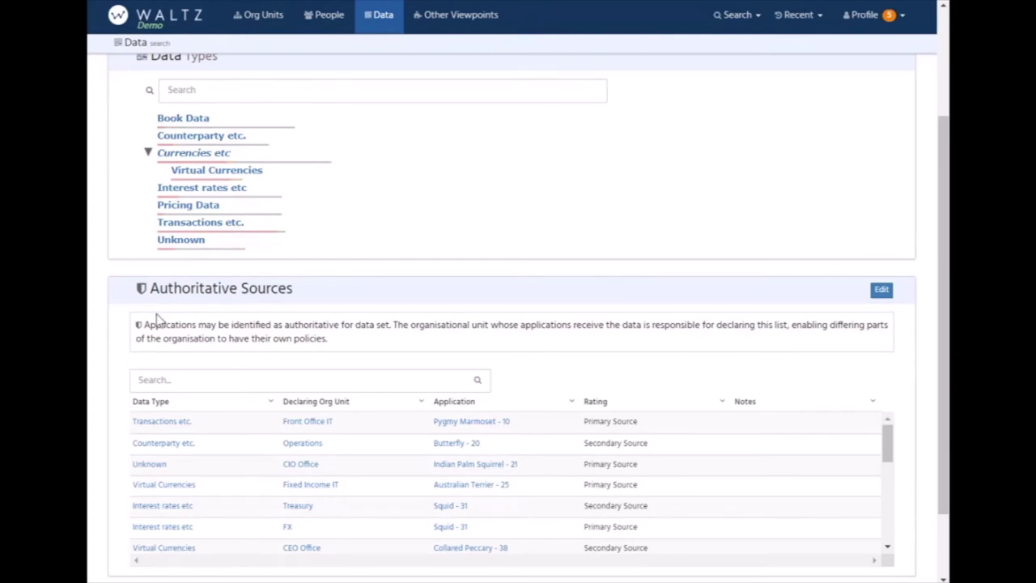
pyautogui.scroll(-1, 159, 318)
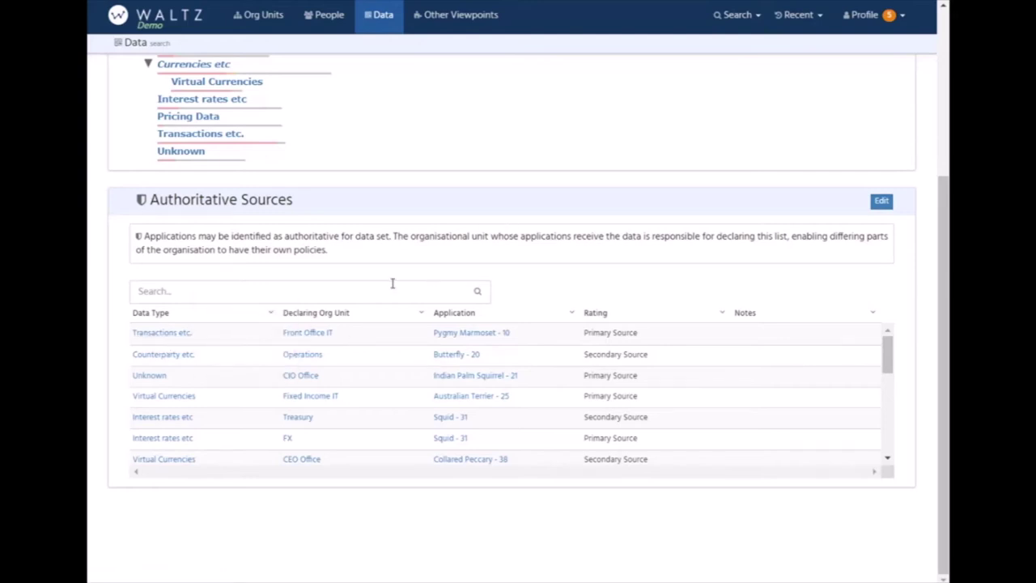
# Step: Reopen the recent application Fox Terrier - 72 and review its data flow summary and logical flows diagram
pyautogui.scroll(3, 392, 284)
pyautogui.click(781, 19)
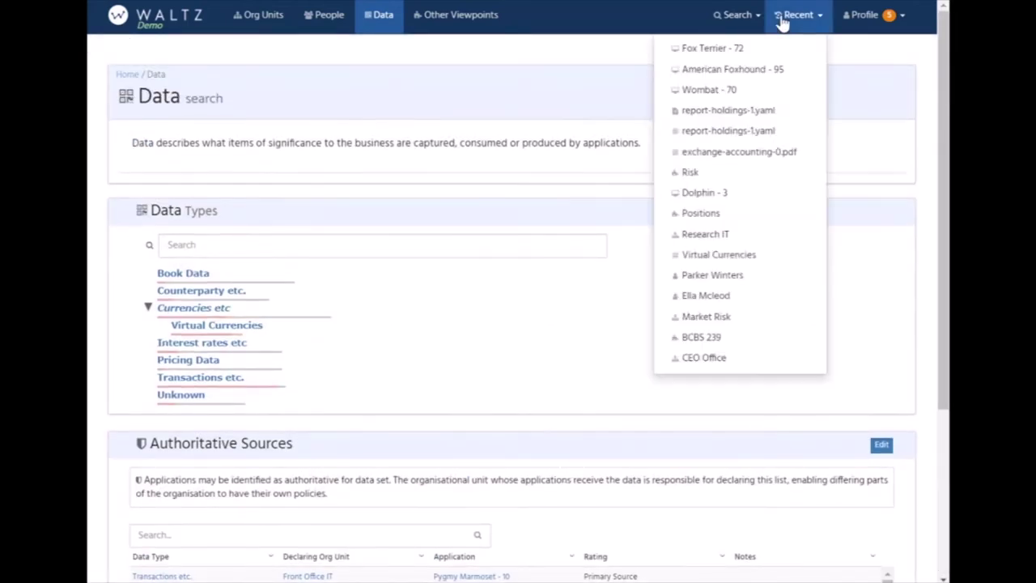
pyautogui.click(718, 49)
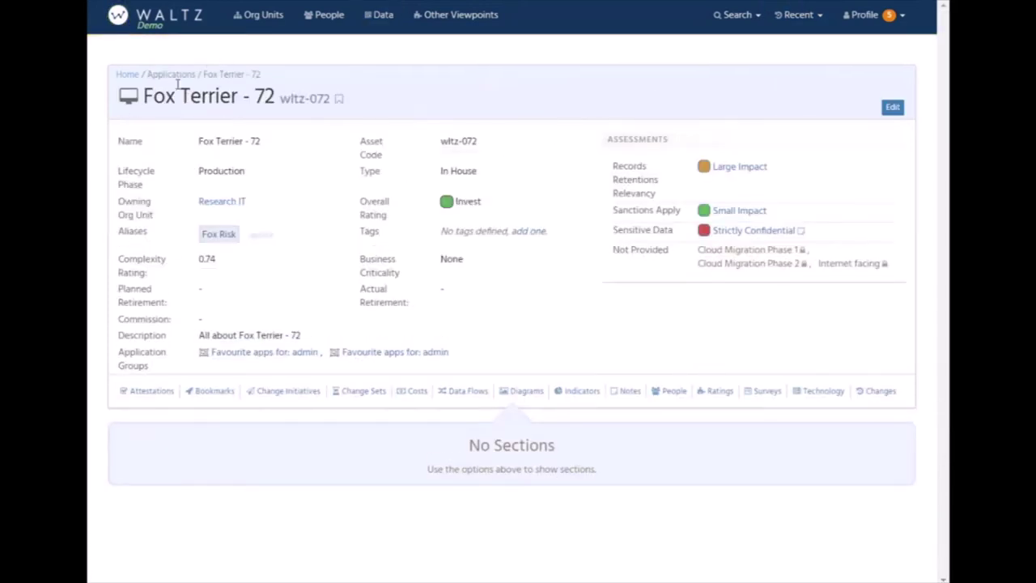
pyautogui.click(468, 391)
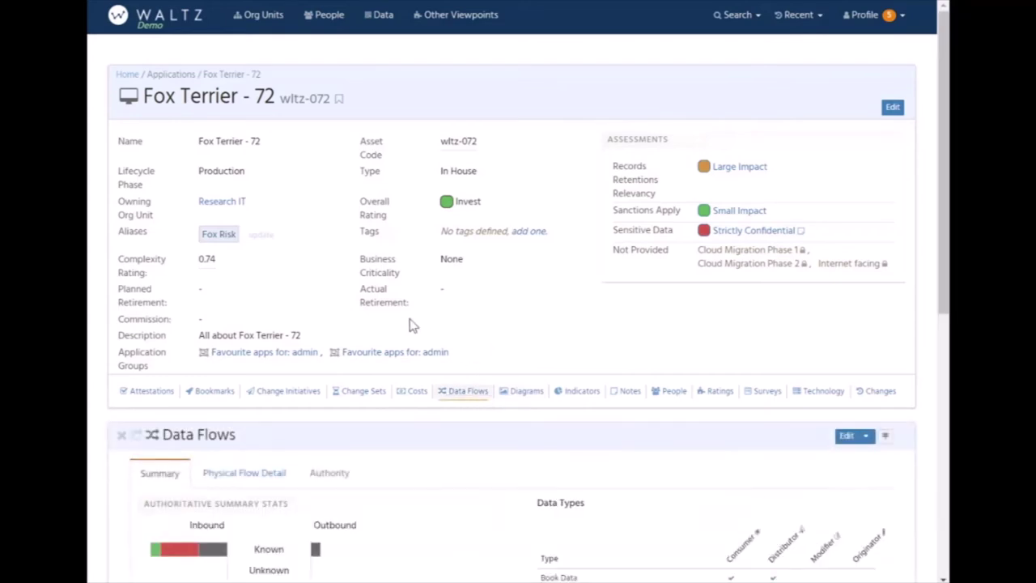
pyautogui.scroll(-5, 397, 313)
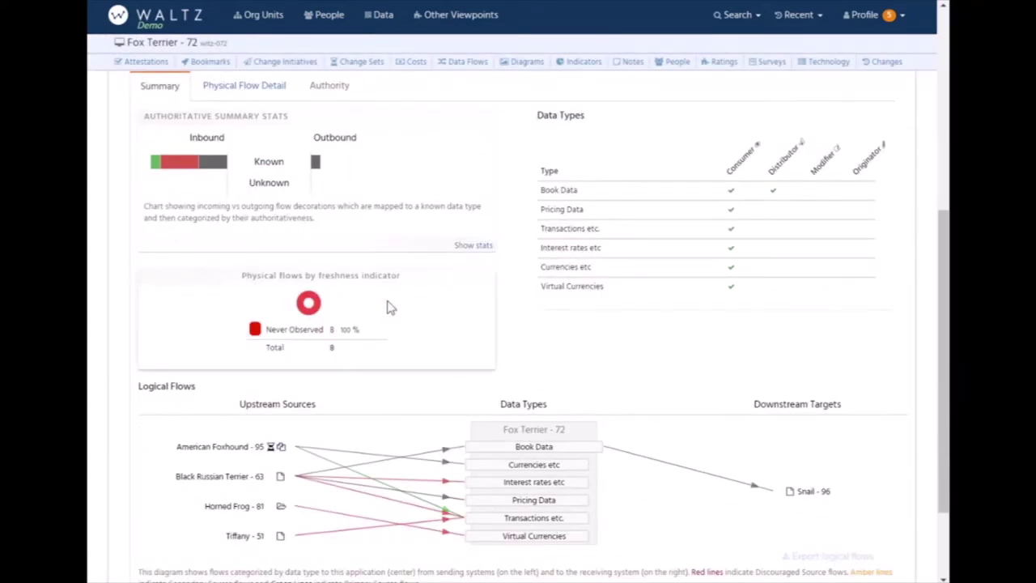
pyautogui.scroll(-2, 388, 306)
pyautogui.scroll(2, 323, 210)
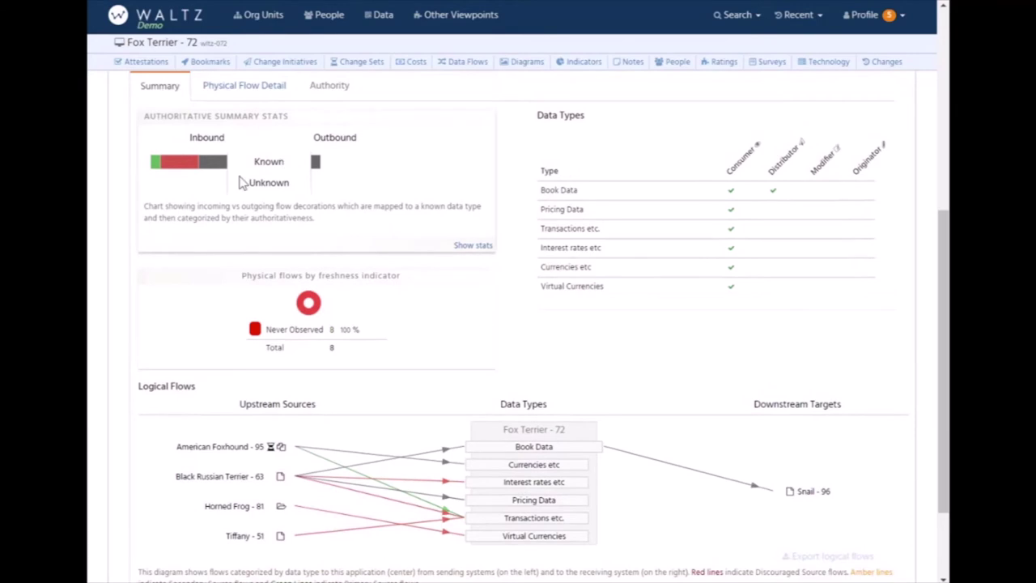
pyautogui.scroll(-3, 567, 282)
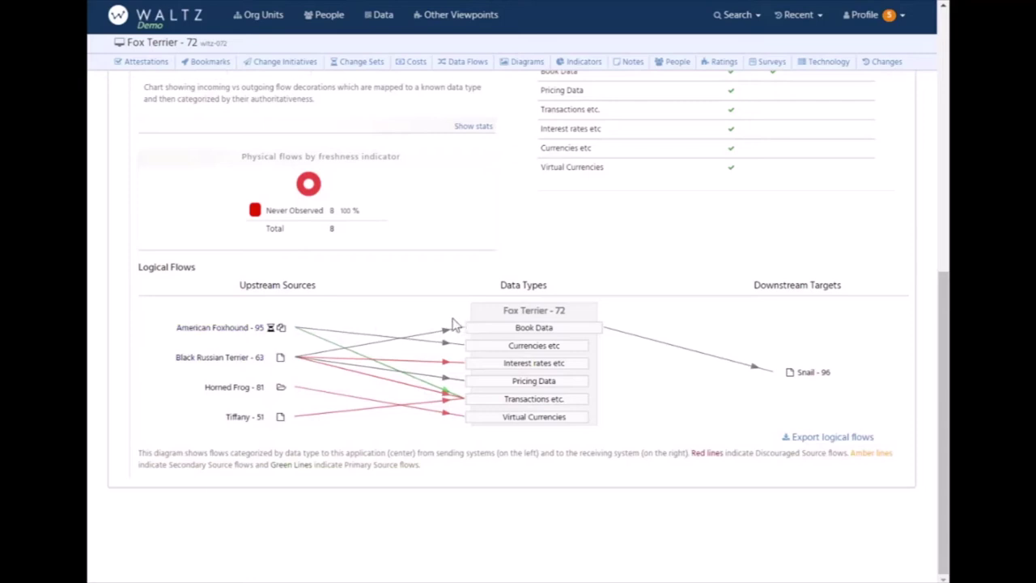
# Step: Inspect the flow details from upstream sources Black Russian Terrier - 63 and Horned Frog - 81, closing each popup
pyautogui.click(239, 361)
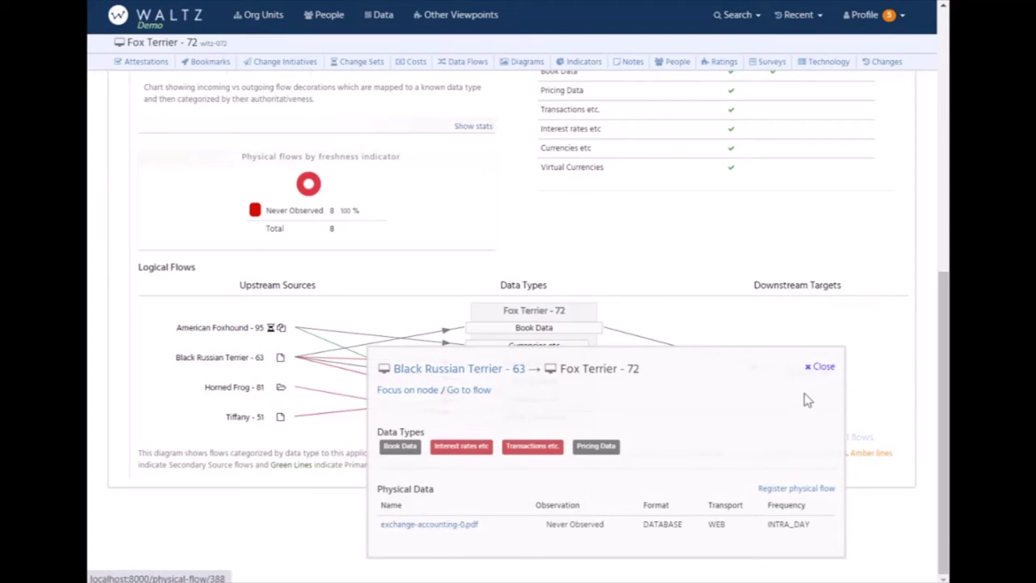
pyautogui.click(823, 371)
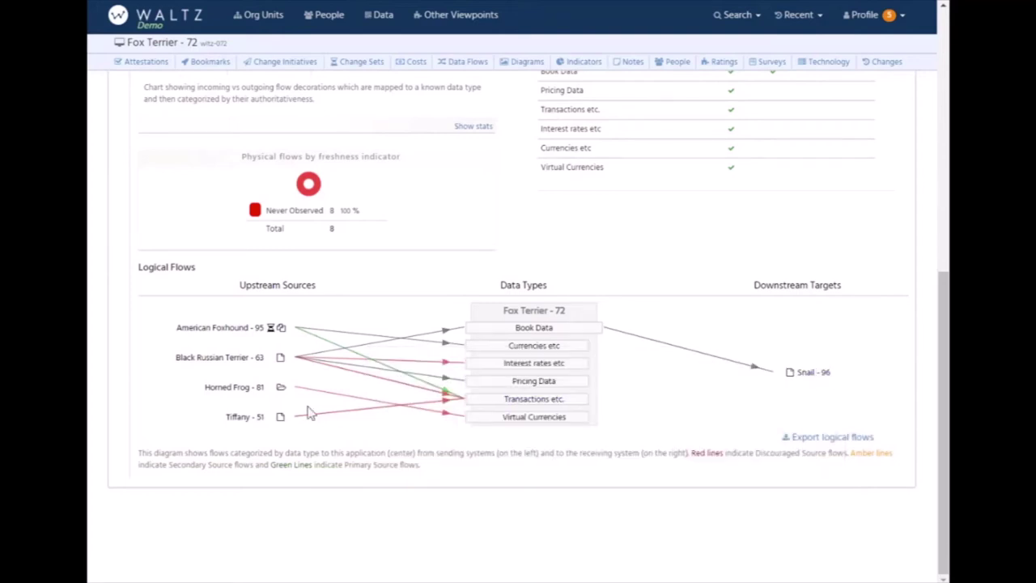
pyautogui.click(260, 392)
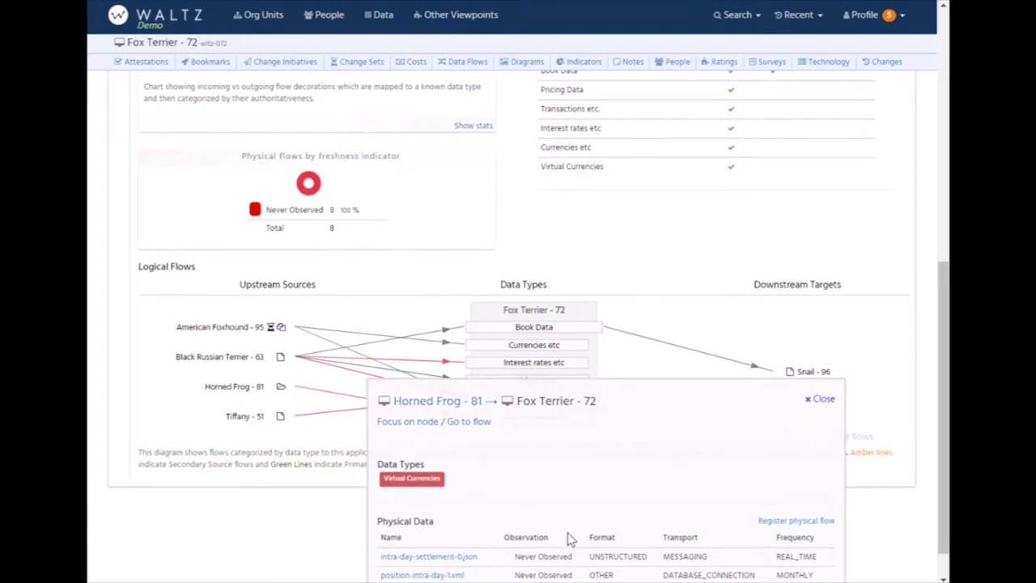
pyautogui.scroll(-1, 571, 538)
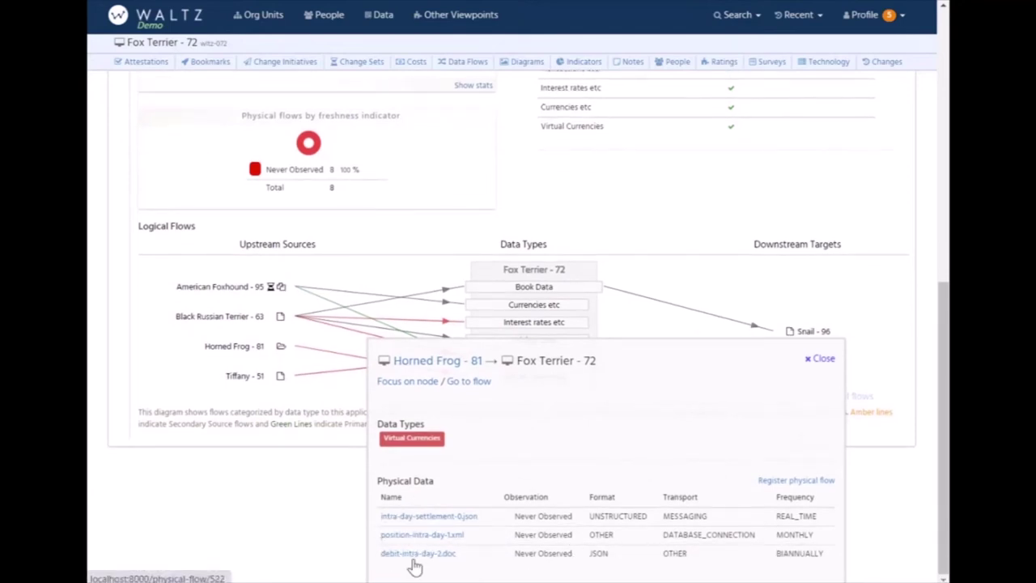
pyautogui.click(821, 359)
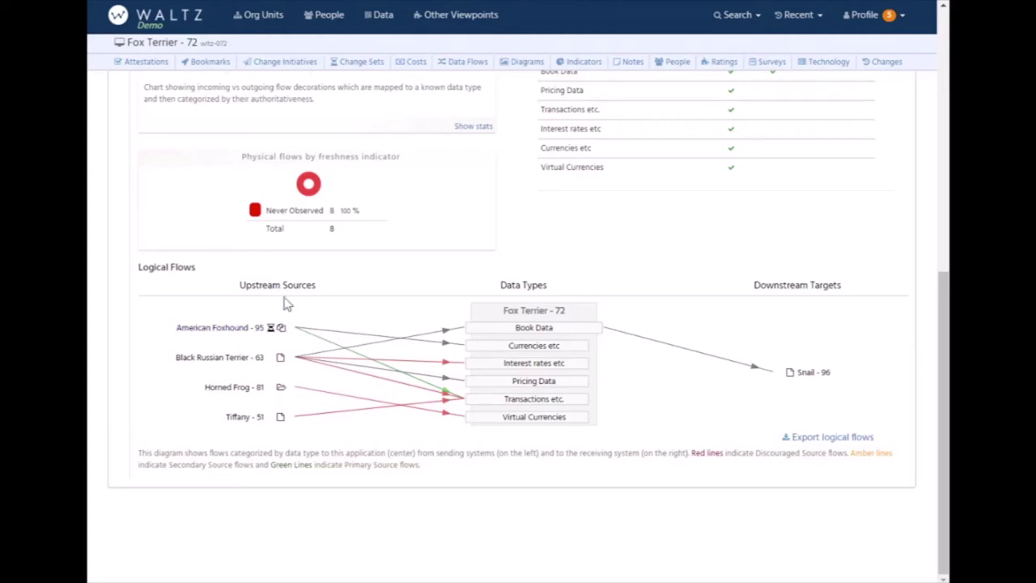
# Step: Filter the logical flows to Transactions etc., clear the filter, and inspect the flow details from upstream source American Foxhound - 95
pyautogui.click(522, 399)
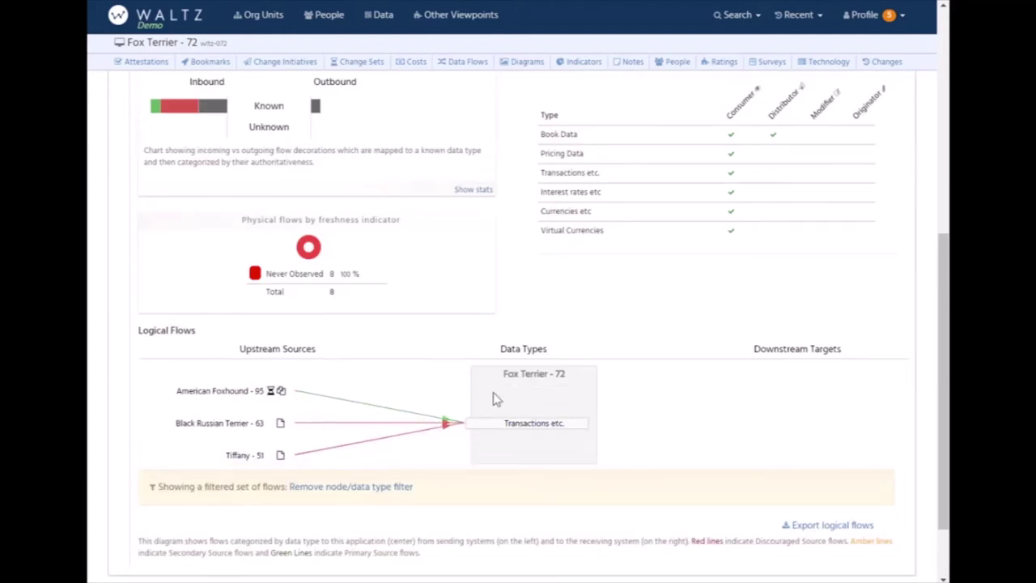
pyautogui.click(497, 398)
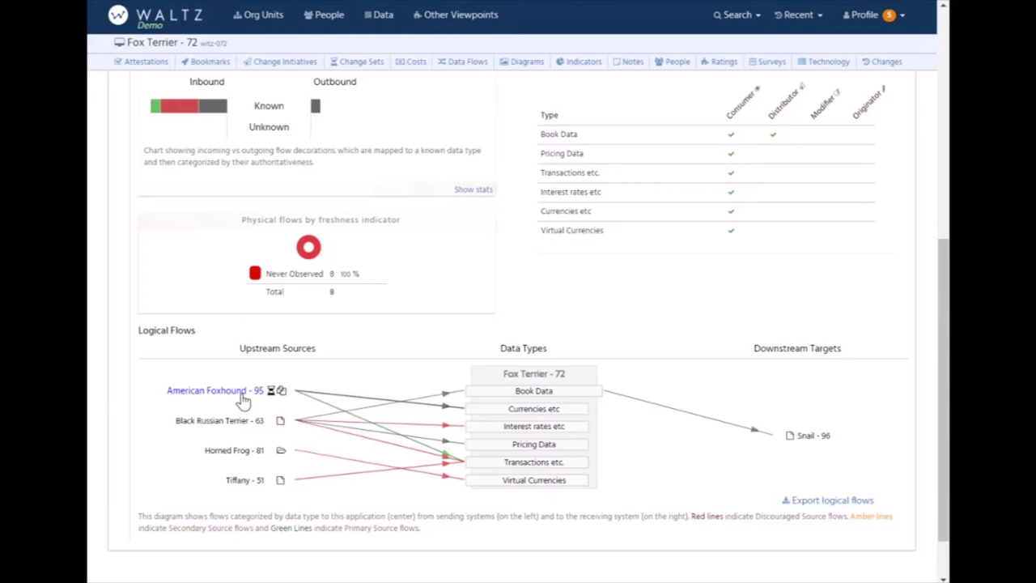
pyautogui.moveTo(273, 393)
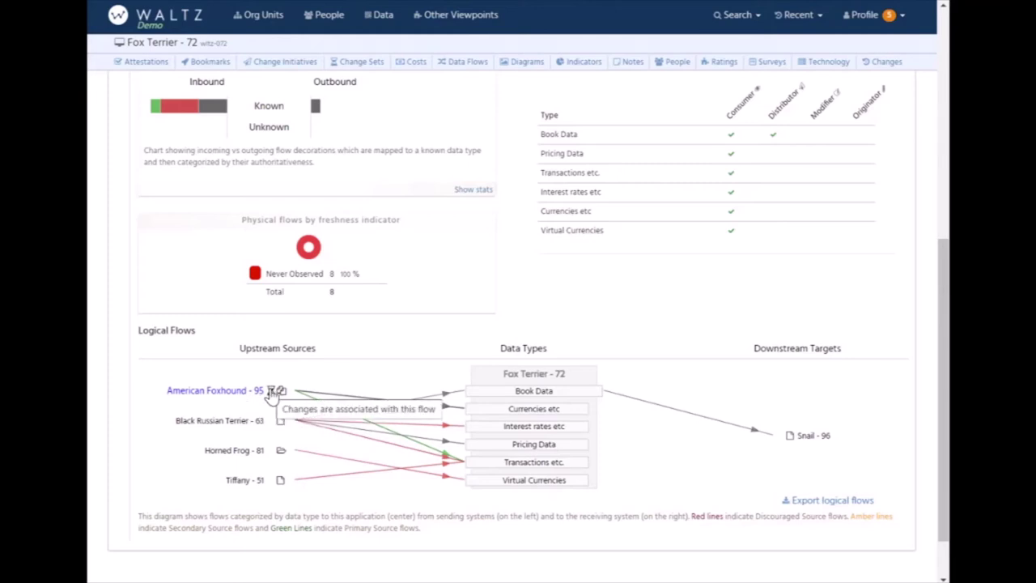
pyautogui.click(272, 393)
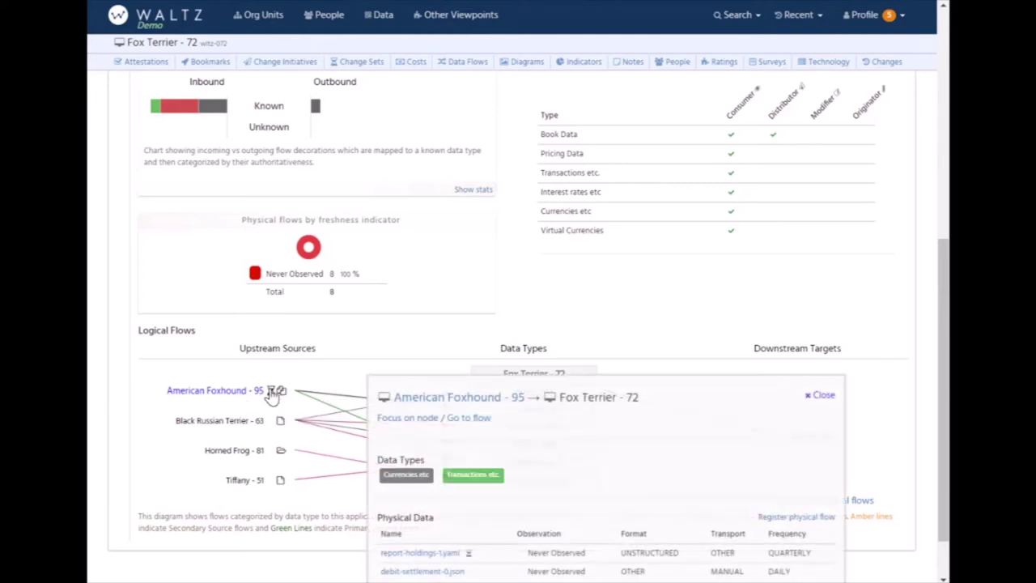
pyautogui.click(820, 395)
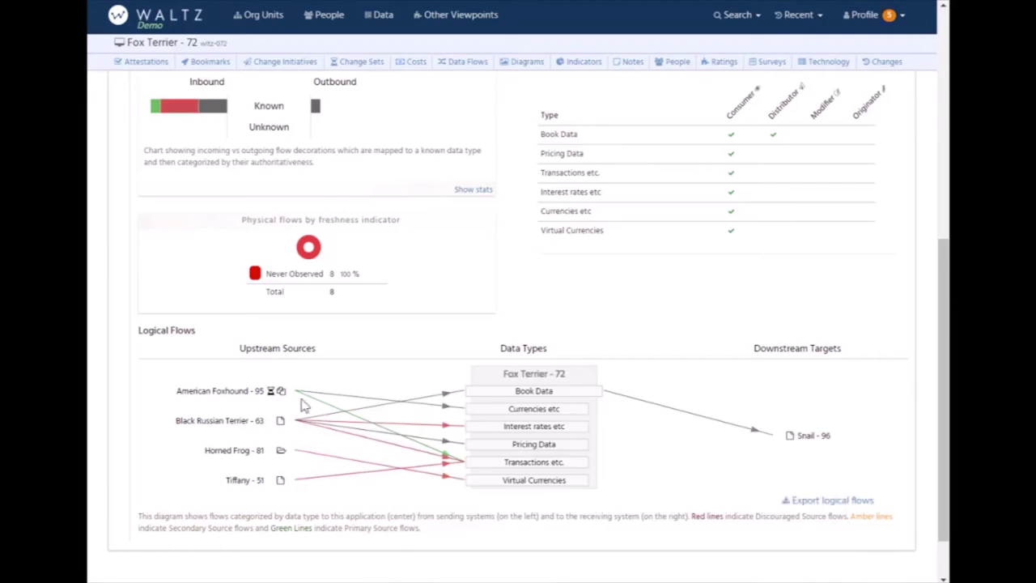
# Step: Show the application's Change Sets, review the Patch release change set's physical flows, and return to remove the Change Sets section
pyautogui.click(359, 62)
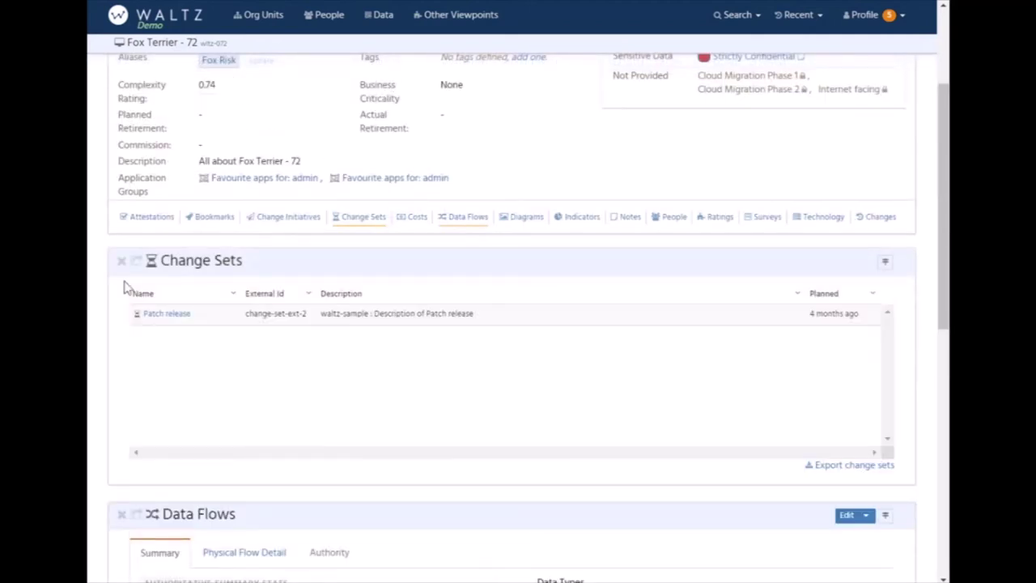
pyautogui.click(185, 315)
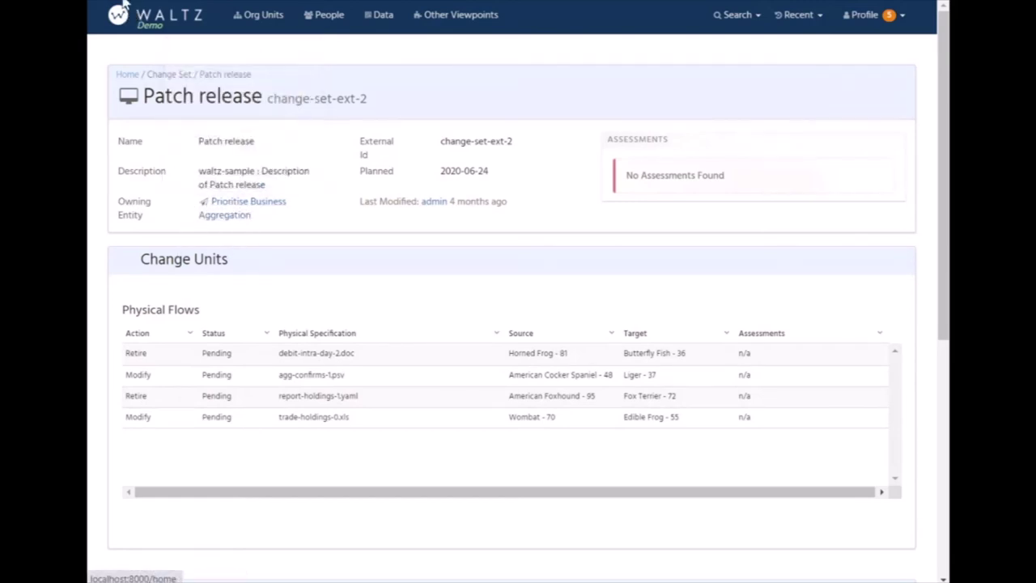
pyautogui.hotkey('alt', 'Left')
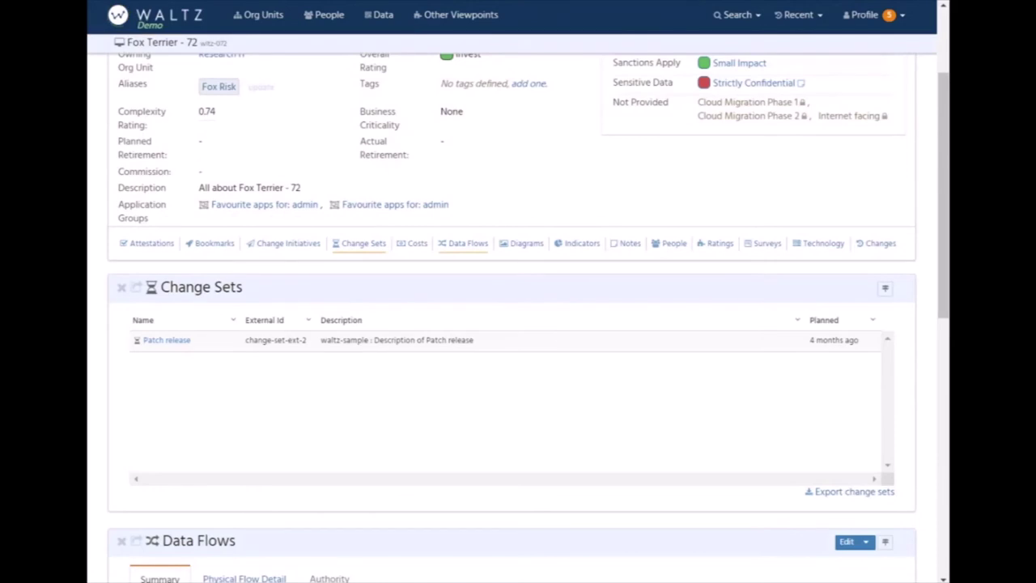
pyautogui.click(125, 289)
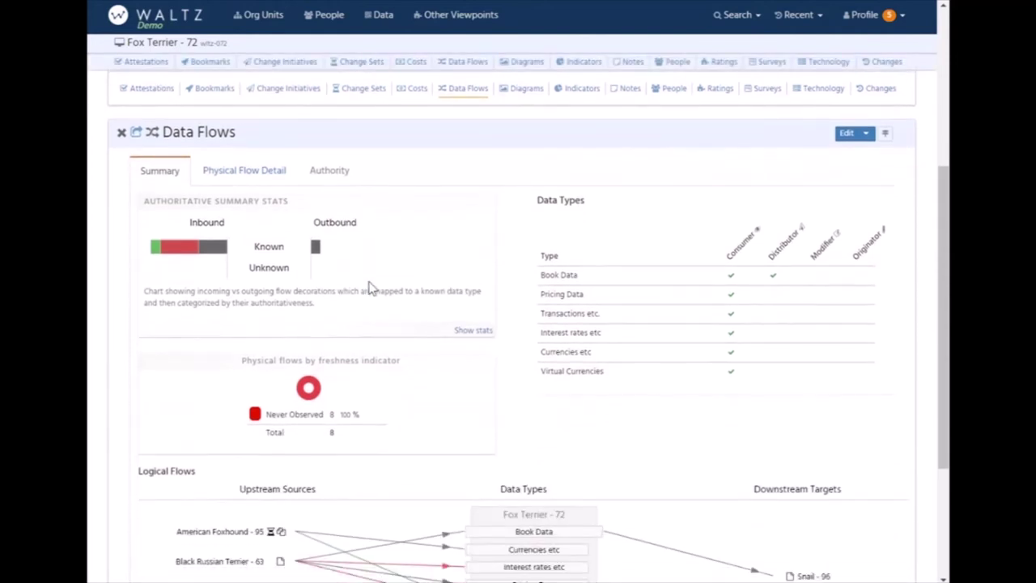
# Step: Show the application's Diagrams section and review the Fox Terrier Data sourcing flow diagram
pyautogui.scroll(-3, 388, 270)
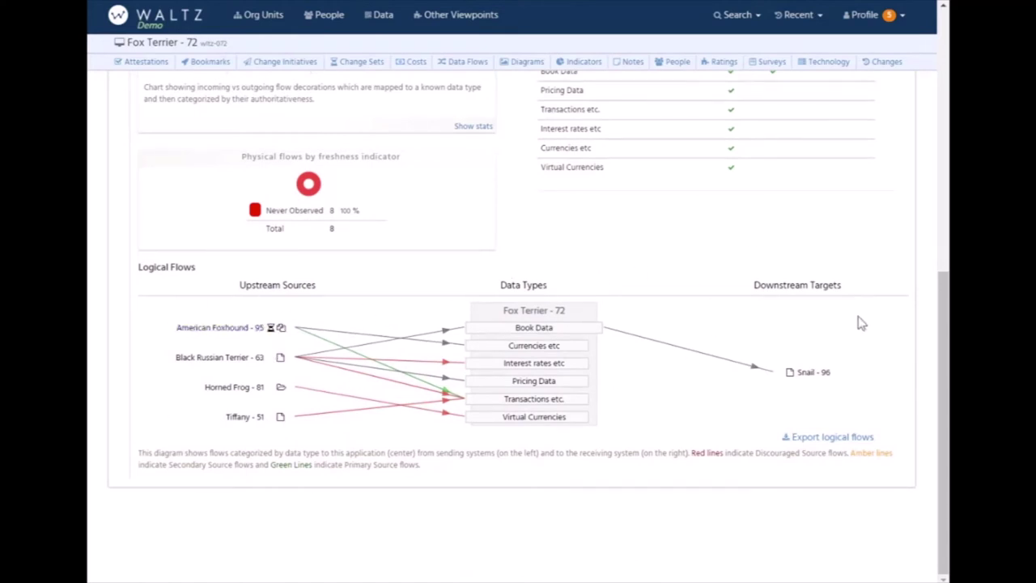
pyautogui.scroll(1, 450, 369)
pyautogui.scroll(2, 451, 369)
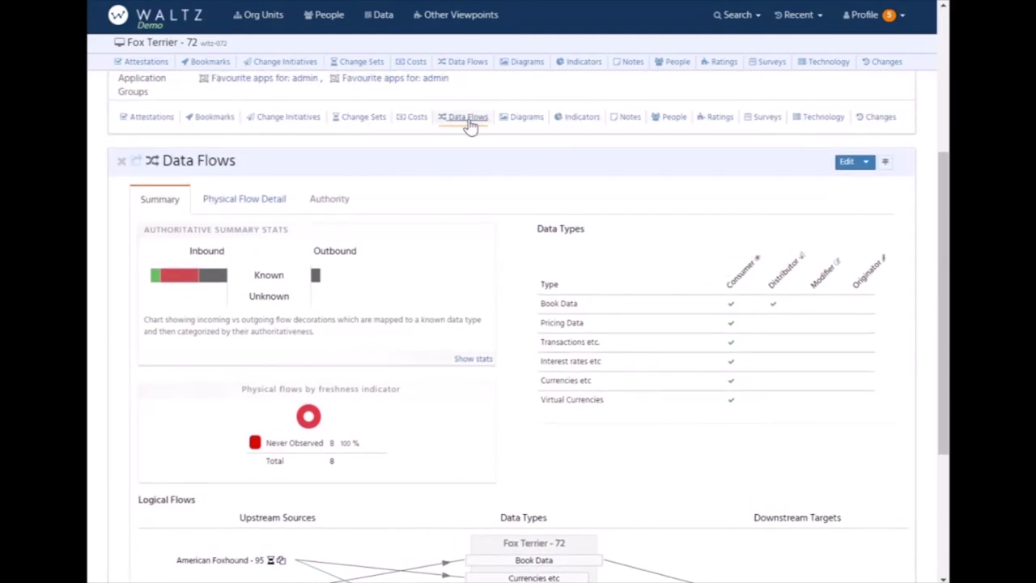
pyautogui.scroll(1, 470, 127)
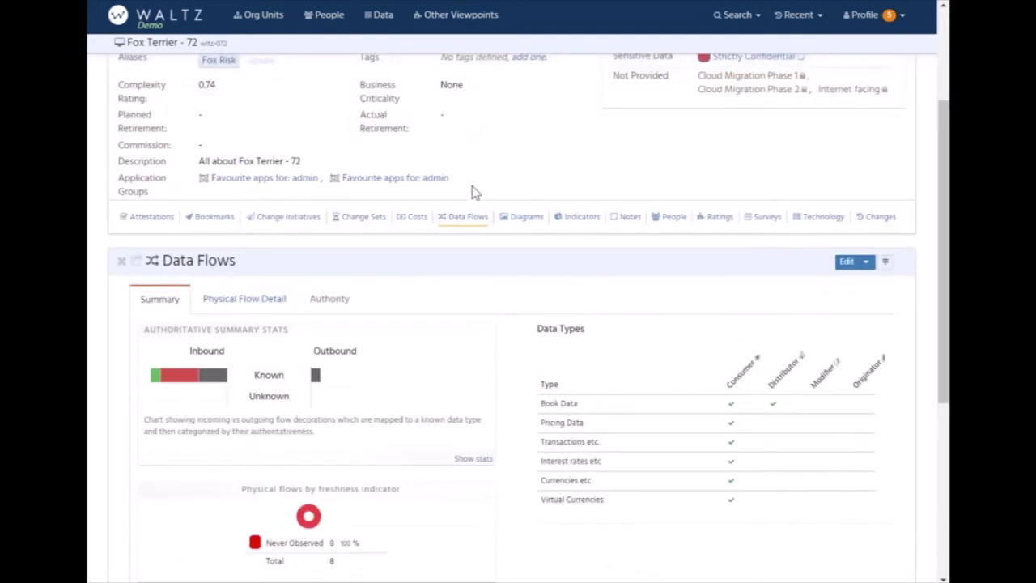
pyautogui.click(541, 228)
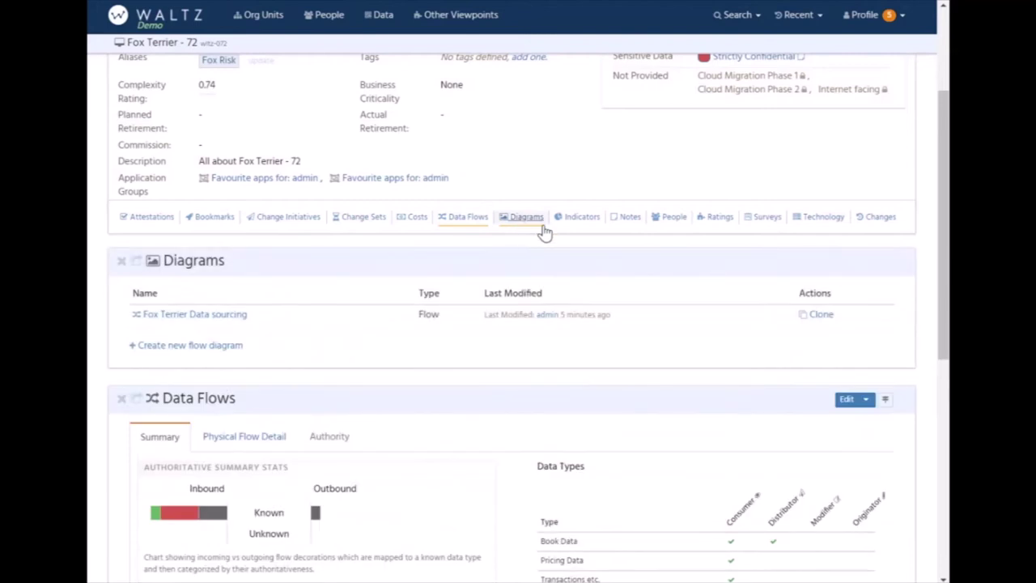
pyautogui.click(208, 317)
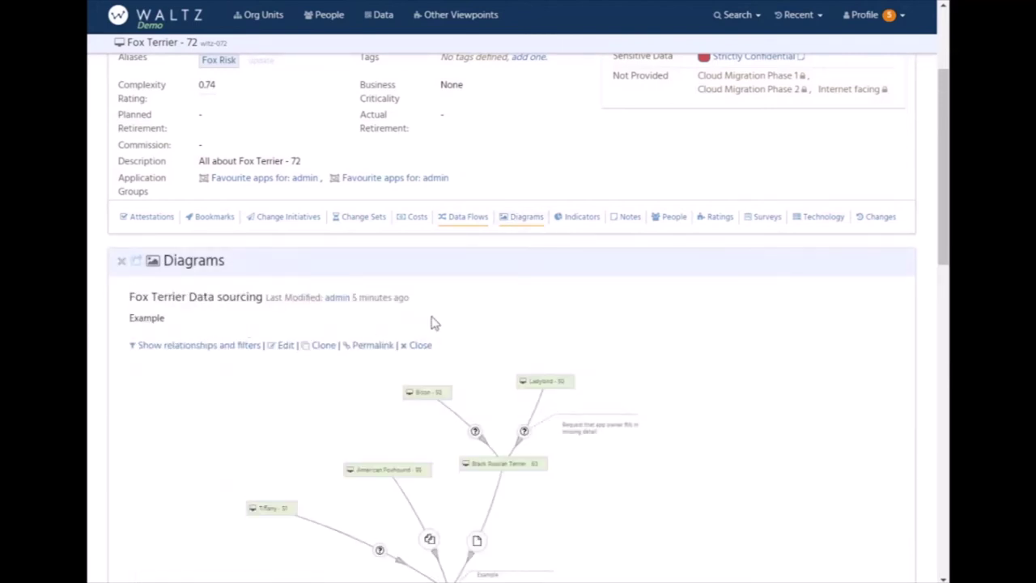
pyautogui.scroll(-3, 792, 236)
pyautogui.scroll(1, 793, 240)
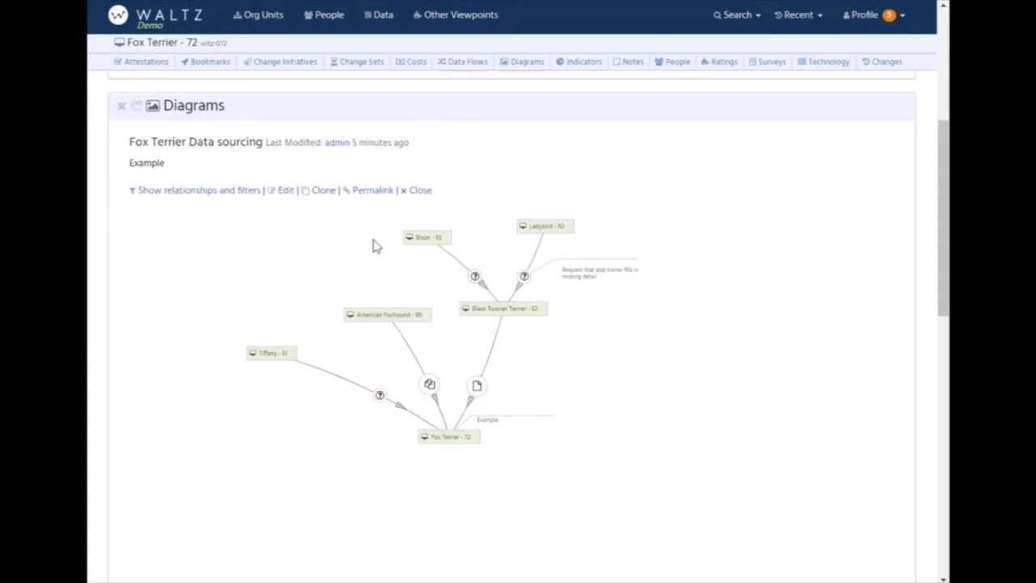
# Step: Edit the diagram to add Liger - 37, Poodle - 60 and Wombat - 70 as upstream sources of Tiffany - 51, spreading the new nodes apart
pyautogui.click(283, 191)
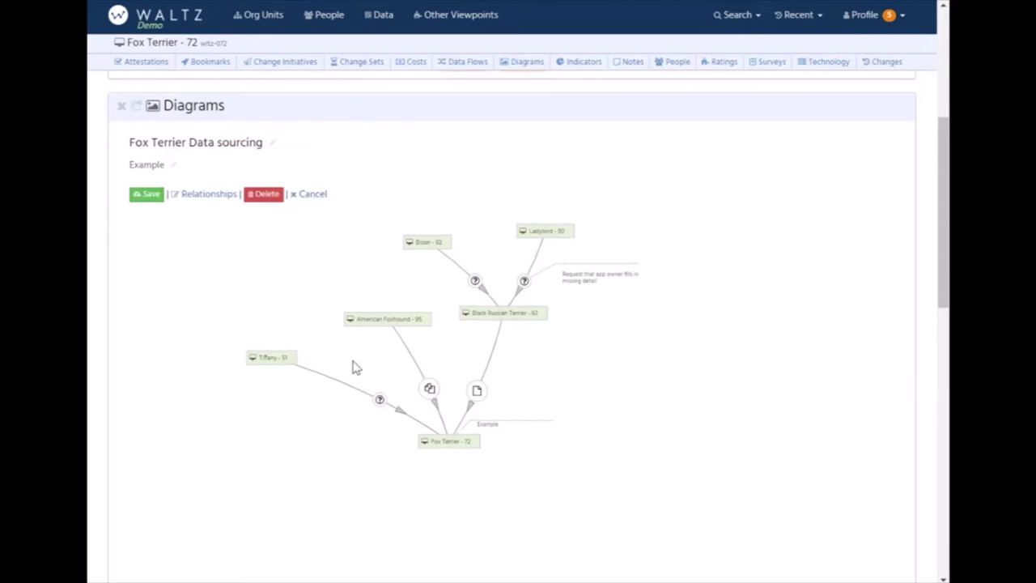
pyautogui.click(281, 358)
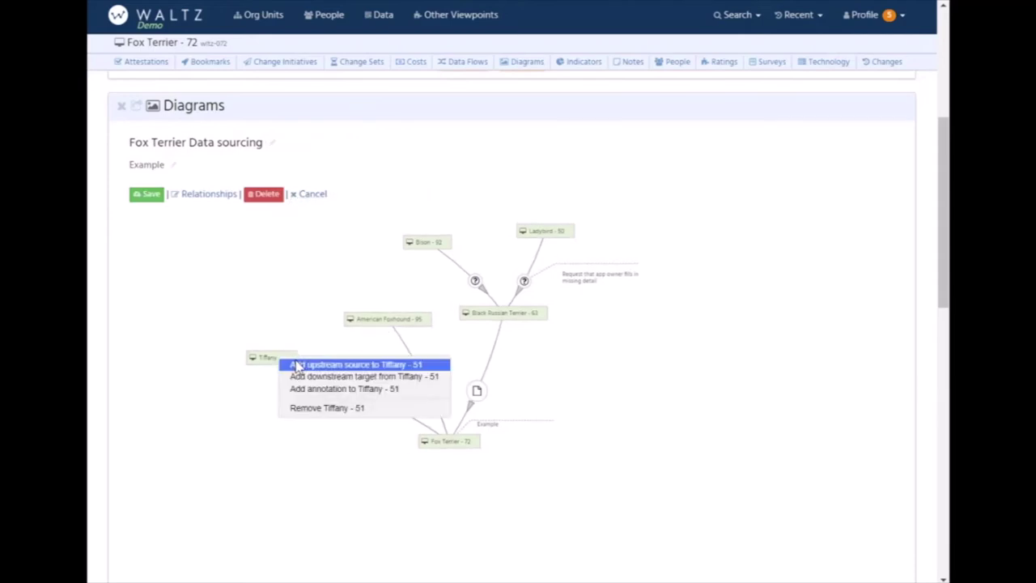
pyautogui.click(297, 366)
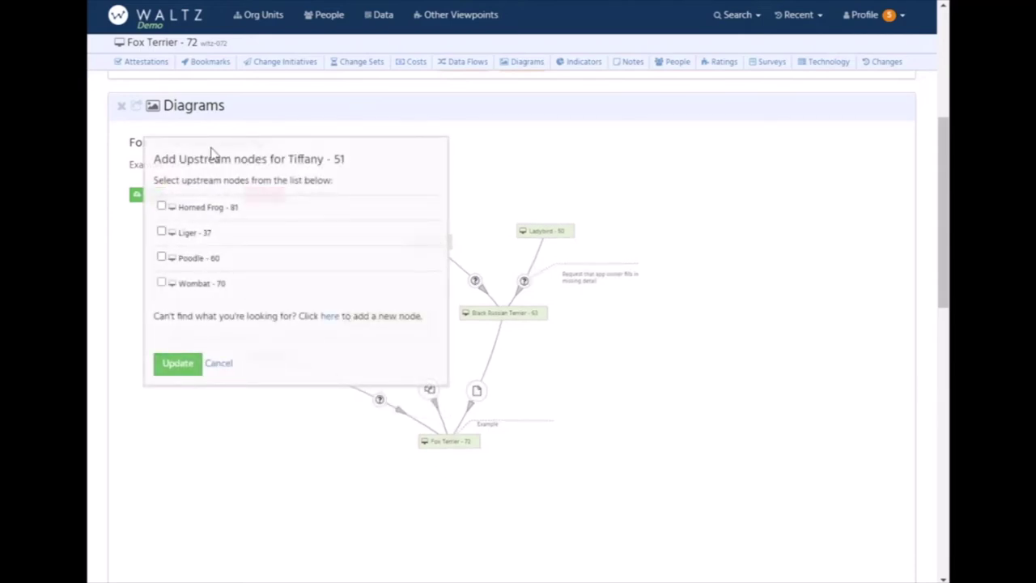
pyautogui.moveTo(188, 233)
pyautogui.click(161, 257)
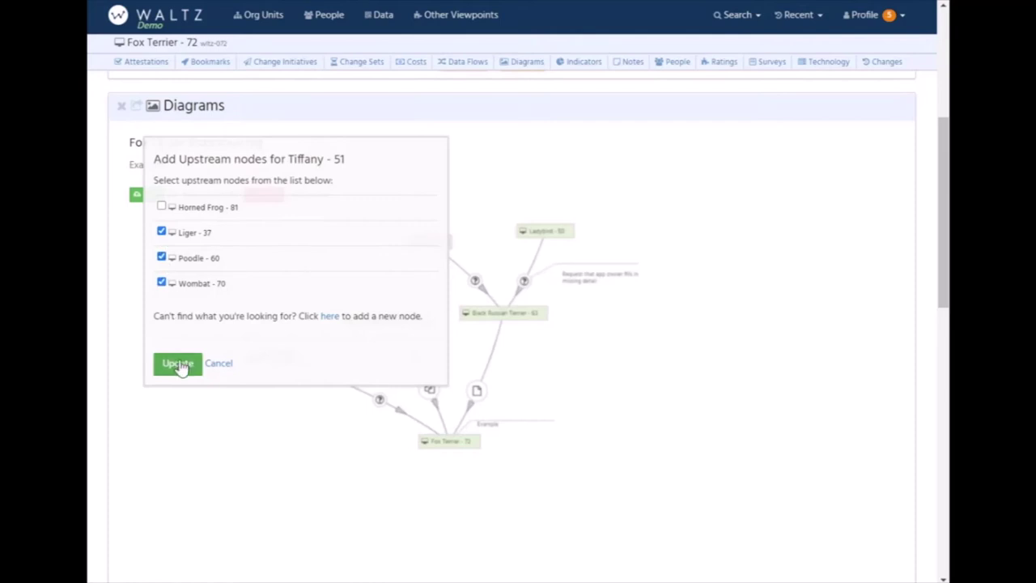
pyautogui.click(177, 362)
pyautogui.moveTo(245, 317); pyautogui.dragTo(289, 280)
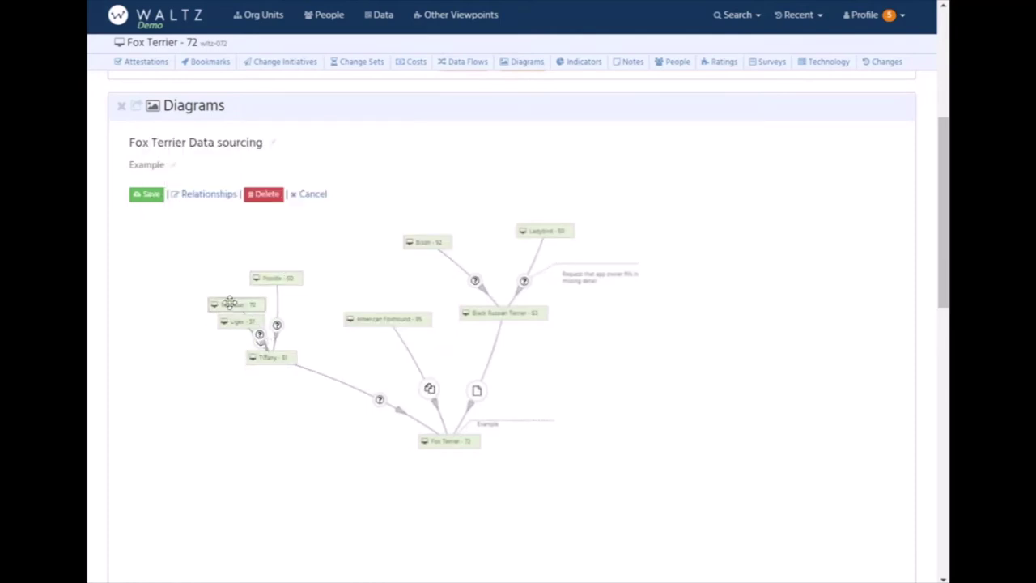
pyautogui.moveTo(231, 303); pyautogui.dragTo(187, 340)
# Step: Define the physical flows agg-daily-1.xml and trade-holdings-0.xls on the flow from Wombat - 70 to Tiffany - 51
pyautogui.rightClick(249, 320)
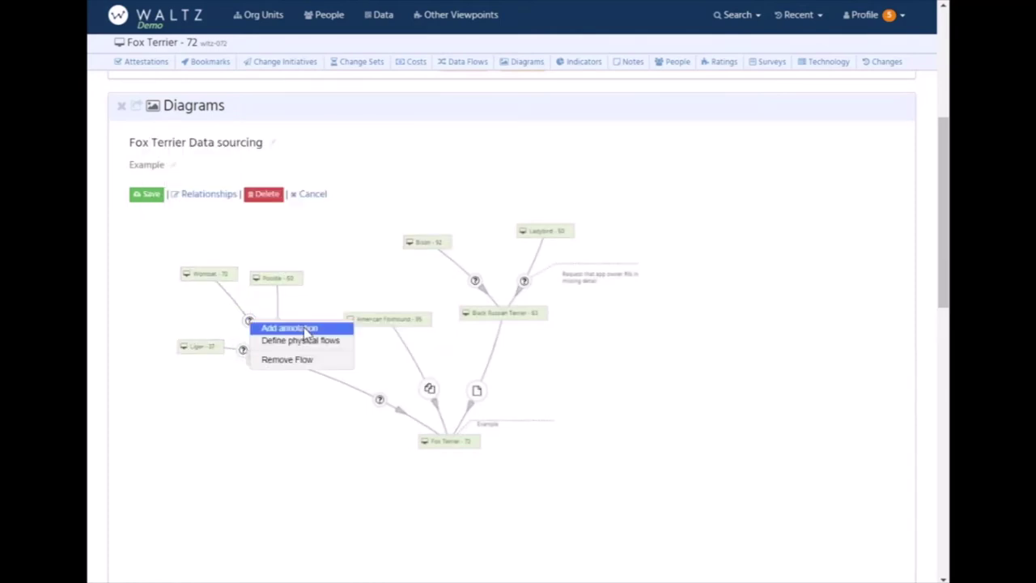
pyautogui.click(310, 340)
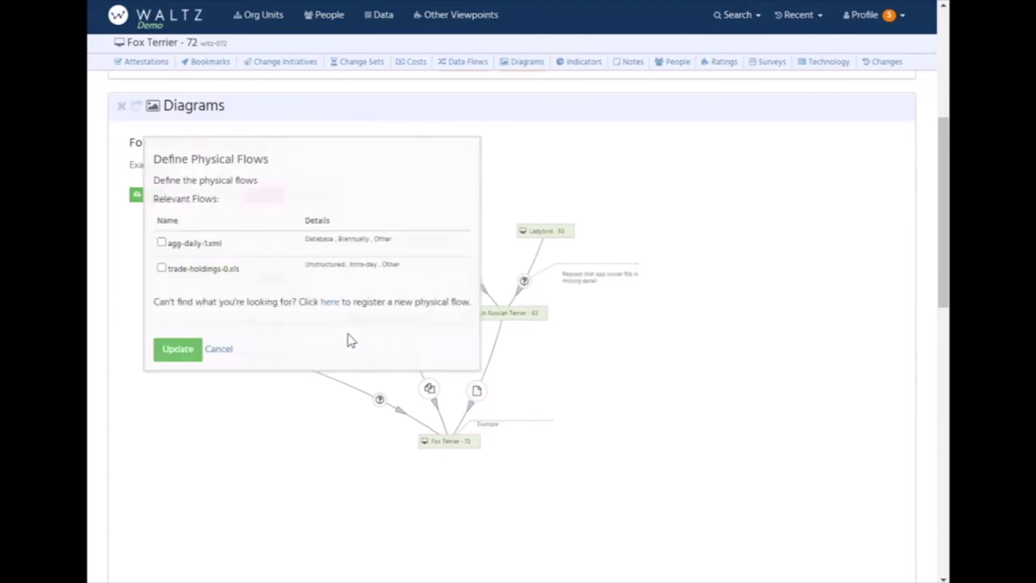
pyautogui.click(162, 242)
pyautogui.click(162, 268)
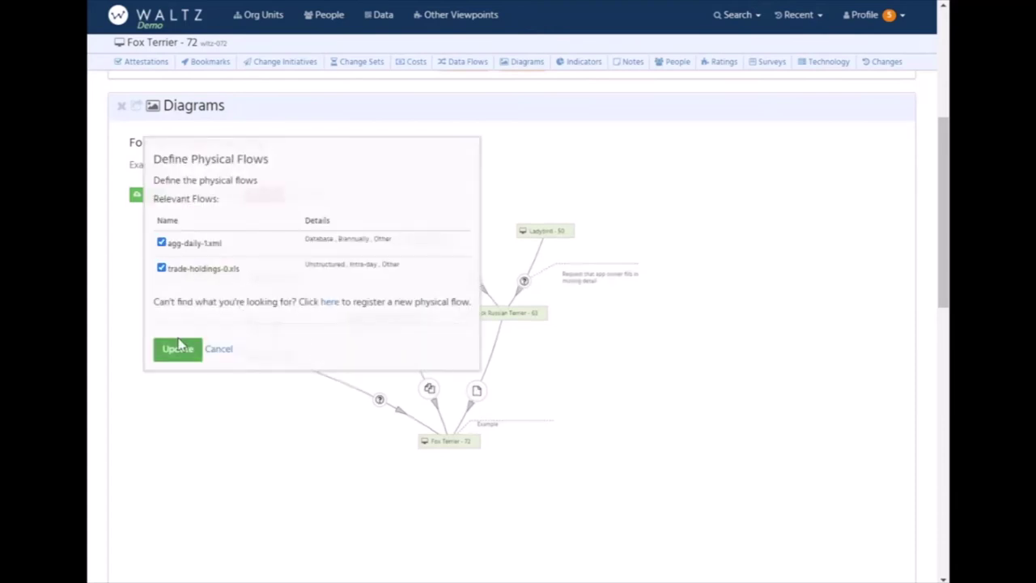
pyautogui.click(178, 348)
# Step: Move the Poodle - 60 and Liger - 37 nodes further outward, save the flow diagram and leave editing
pyautogui.moveTo(277, 281); pyautogui.dragTo(295, 272)
pyautogui.moveTo(214, 346); pyautogui.dragTo(192, 349)
pyautogui.click(148, 198)
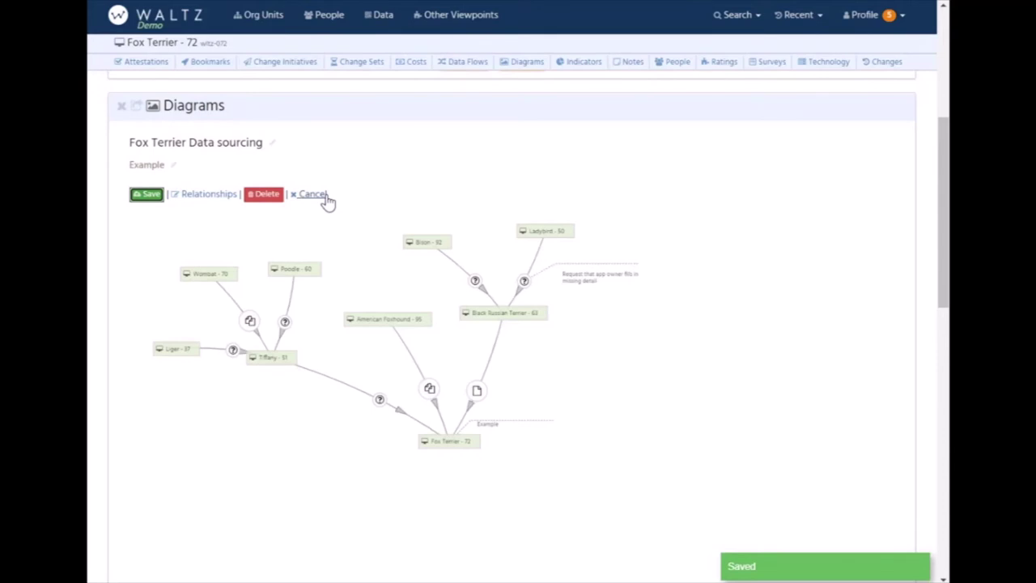
pyautogui.click(327, 199)
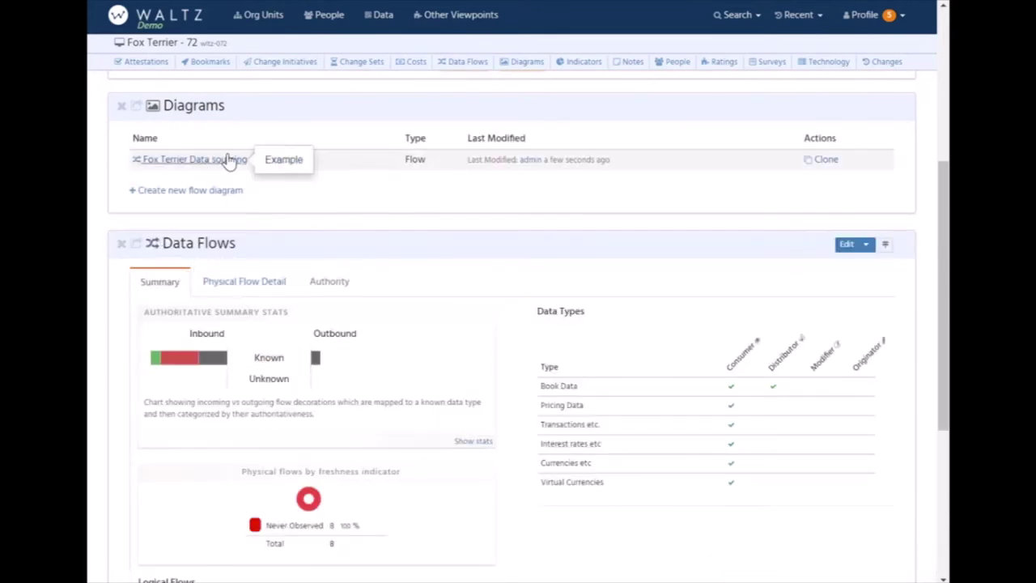
# Step: Open the recent application Wombat - 70 and review the flow diagrams listed for it
pyautogui.click(801, 16)
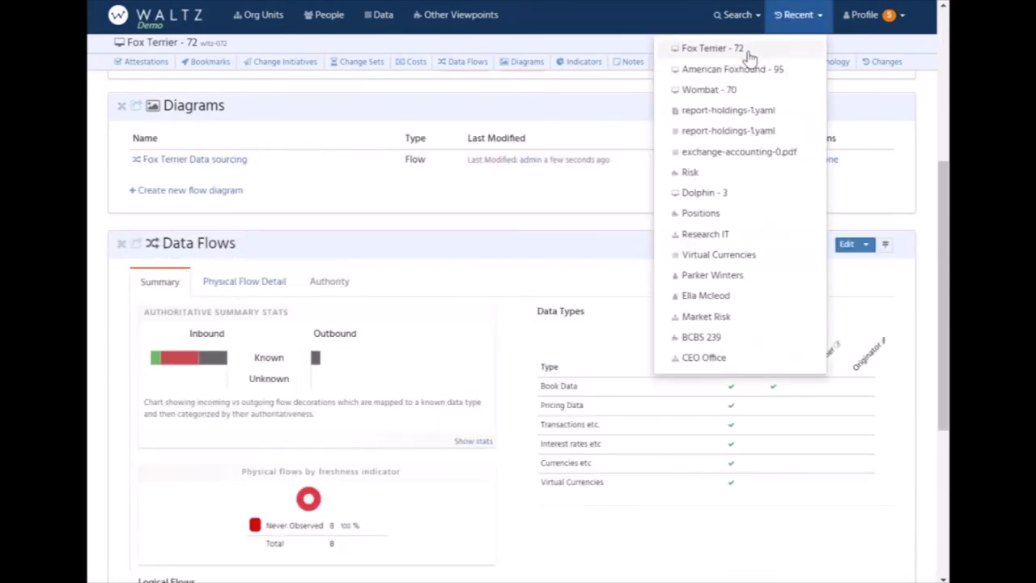
pyautogui.click(701, 91)
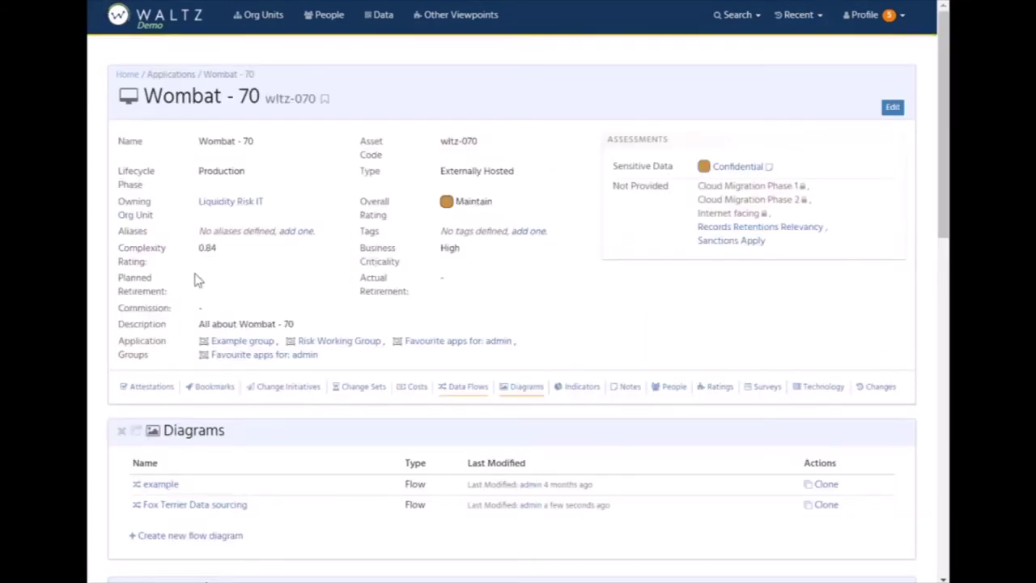
pyautogui.scroll(-3, 195, 279)
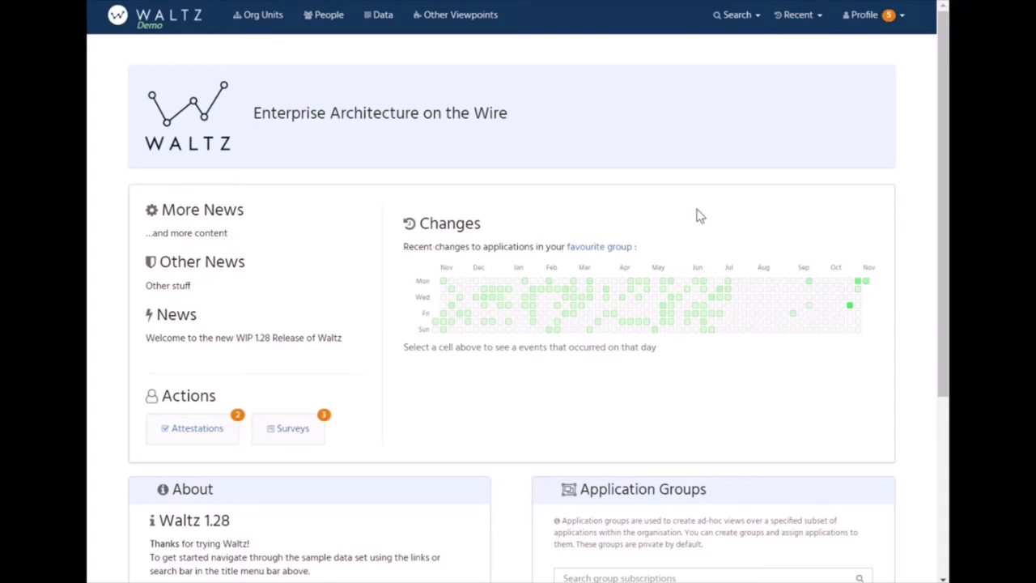
# Step: Open the recently viewed CIO Office organisational unit and review its summary figures and Reports section
pyautogui.click(787, 29)
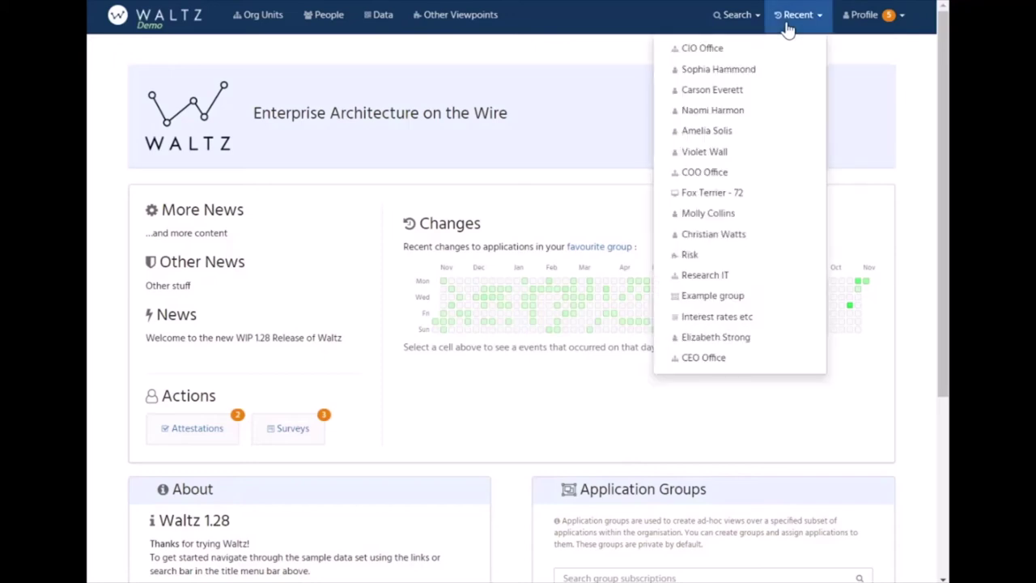
pyautogui.click(728, 49)
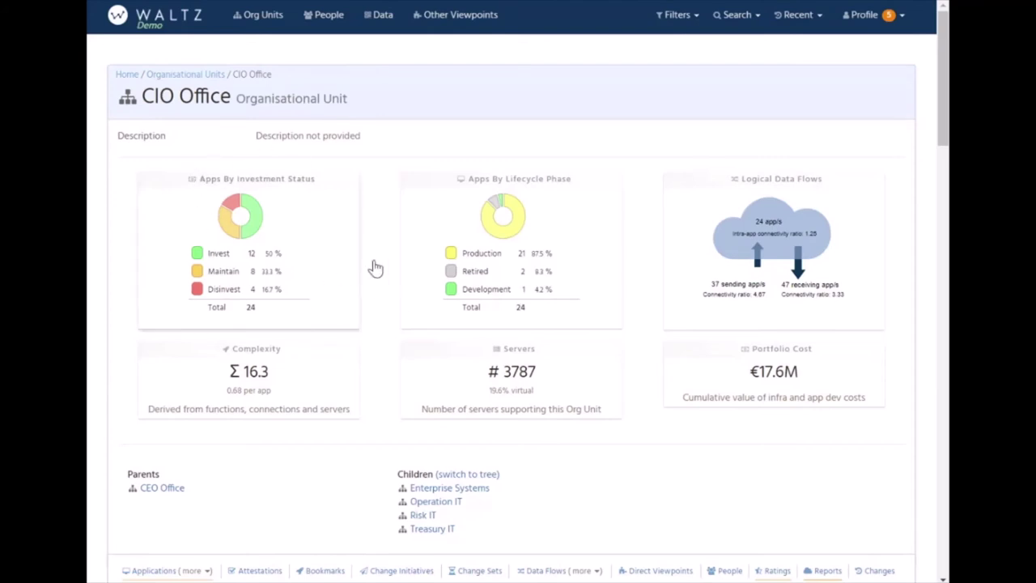
pyautogui.scroll(-4, 325, 362)
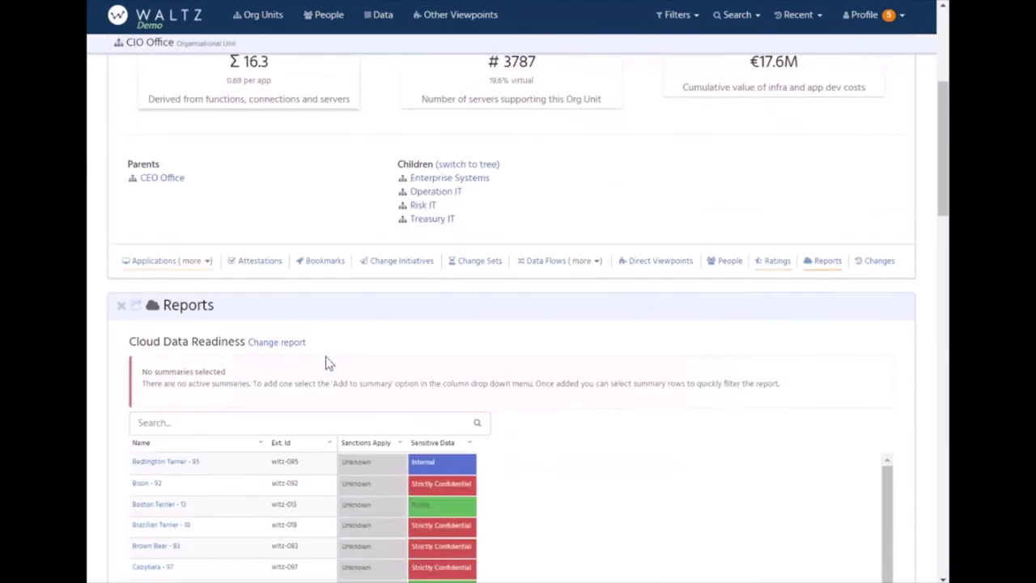
pyautogui.scroll(3, 326, 361)
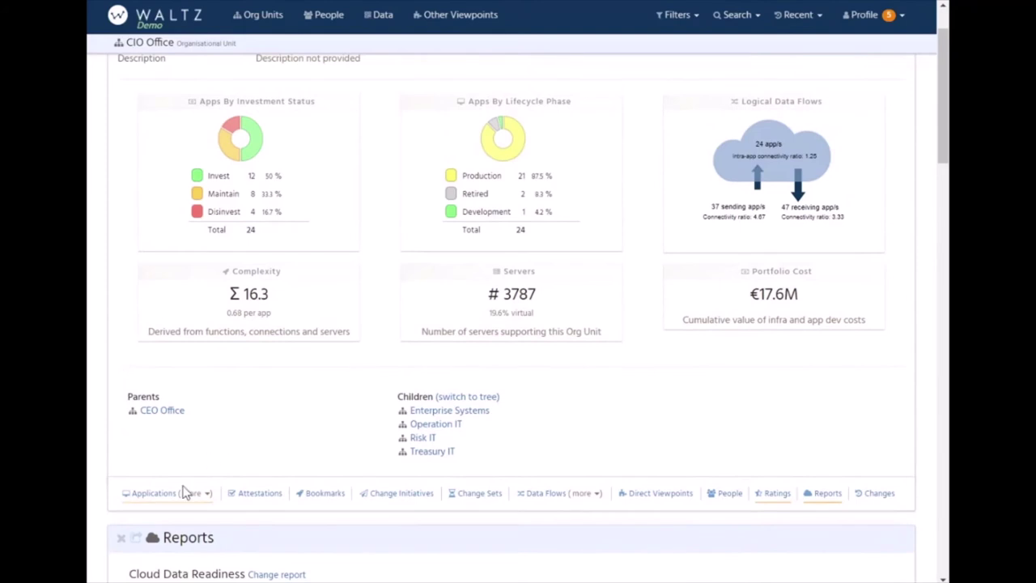
# Step: Show the CIO Office's Applications section with its application list, and display the Costs section's top 10
pyautogui.click(170, 495)
pyautogui.click(187, 515)
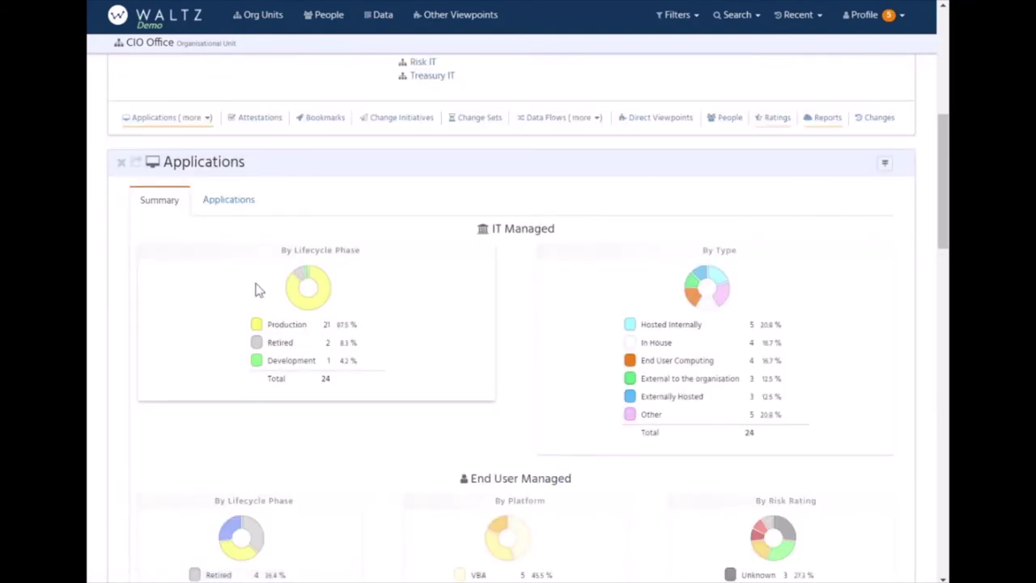
pyautogui.click(227, 199)
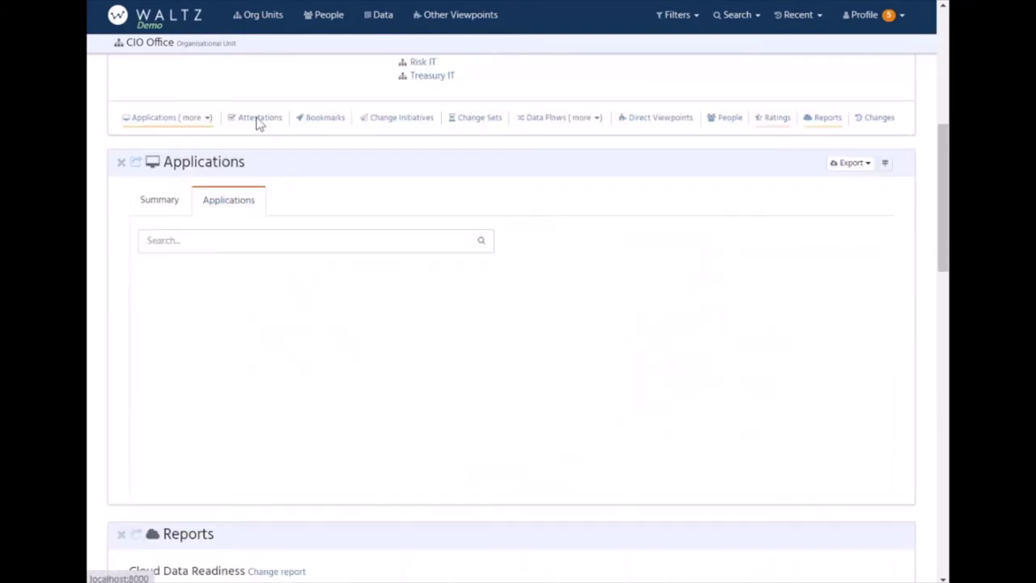
pyautogui.click(171, 117)
pyautogui.click(157, 156)
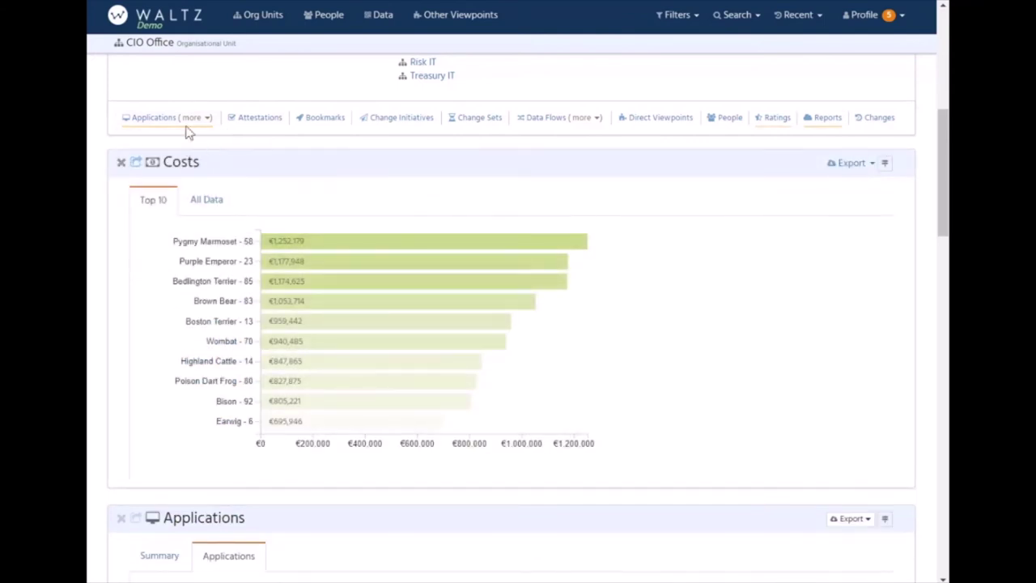
# Step: Show the CIO Office's Indicators section and view the SDLC Process and SDLC Technology indicators under SDLC Compliance
pyautogui.click(181, 119)
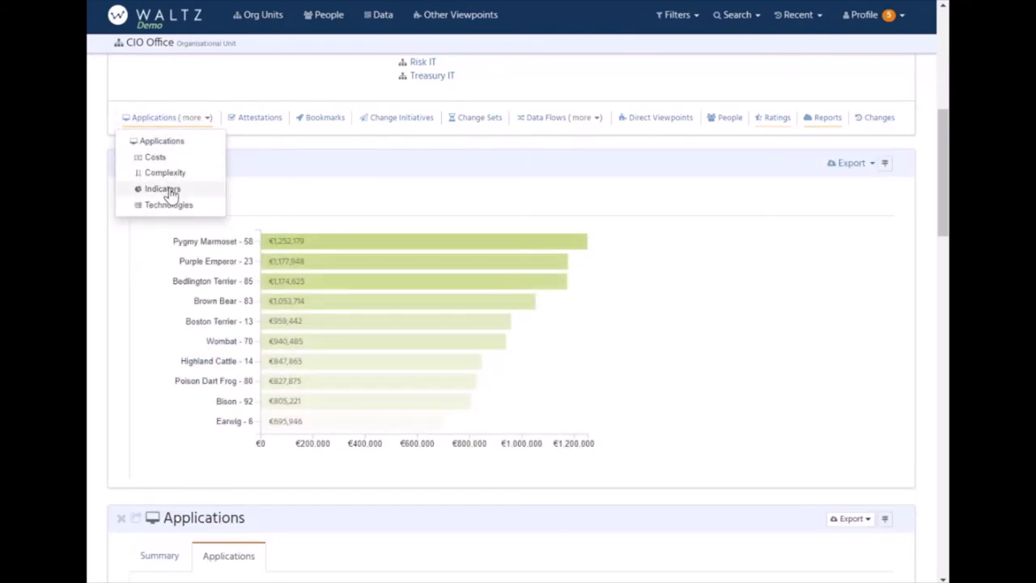
pyautogui.click(166, 191)
pyautogui.click(148, 257)
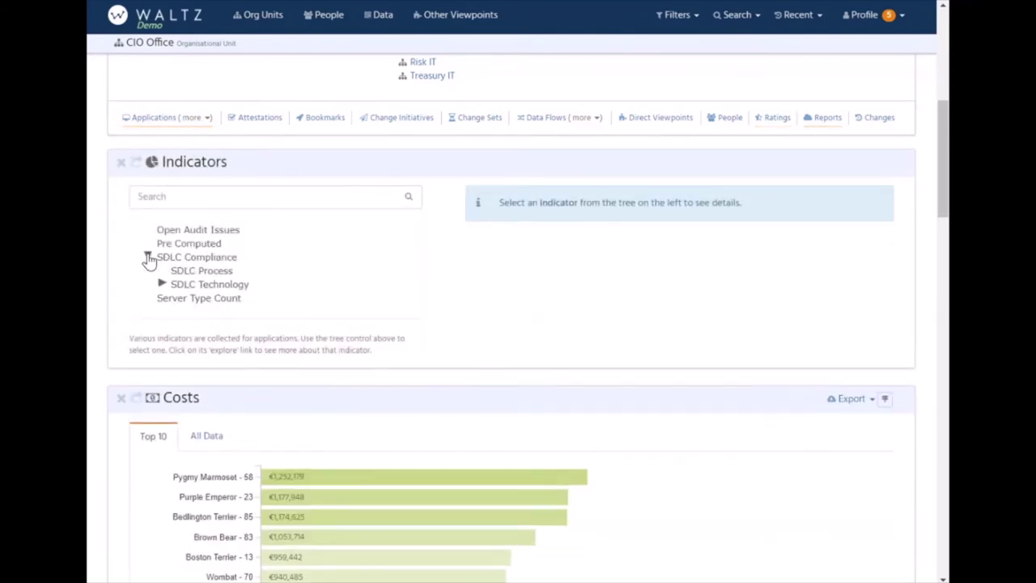
pyautogui.click(232, 272)
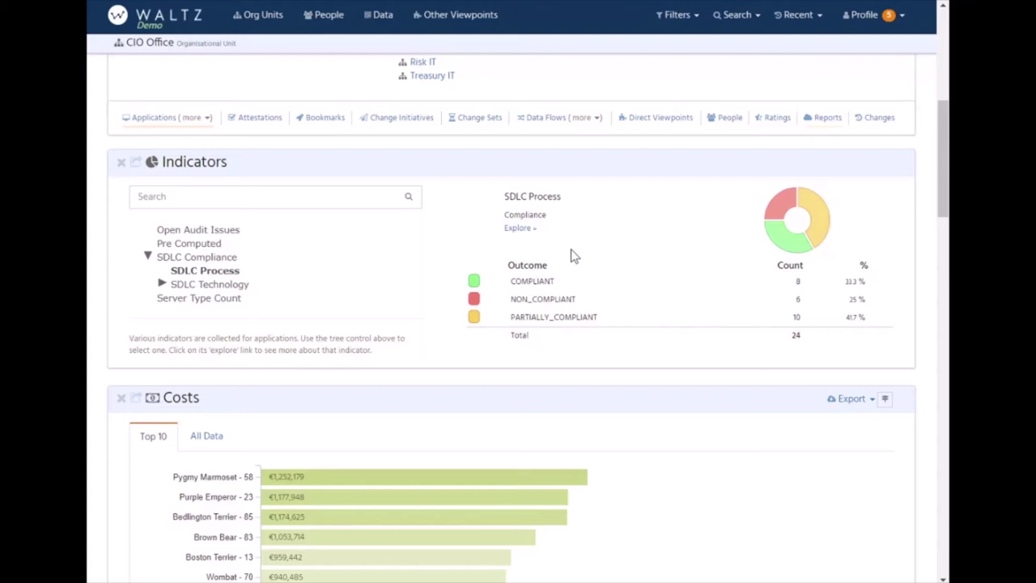
pyautogui.click(207, 284)
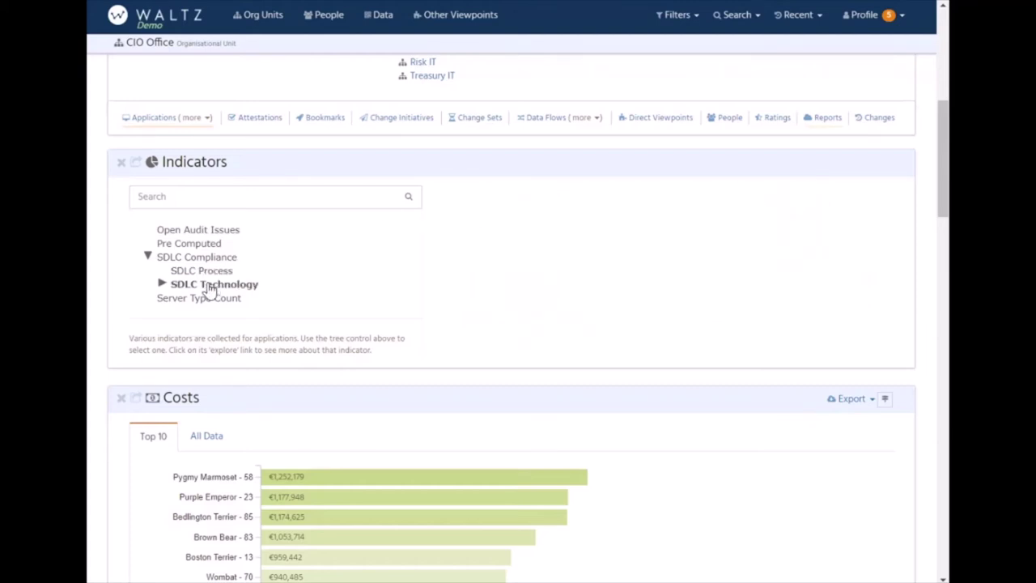
pyautogui.click(217, 271)
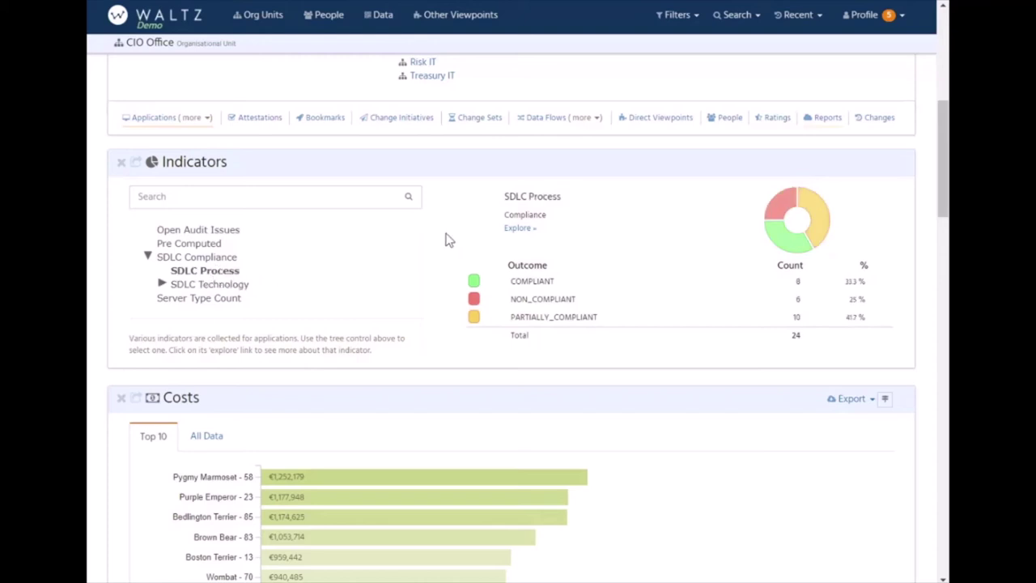
# Step: Explore the SDLC Process indicator in detail and compare its outcomes between the COO Office and the CIO Office
pyautogui.click(518, 229)
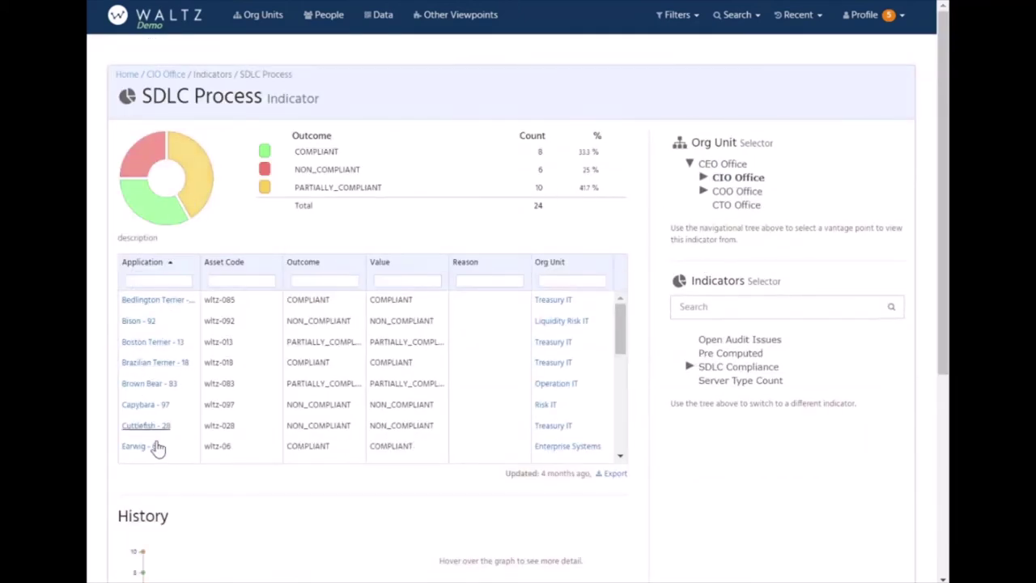
pyautogui.click(737, 192)
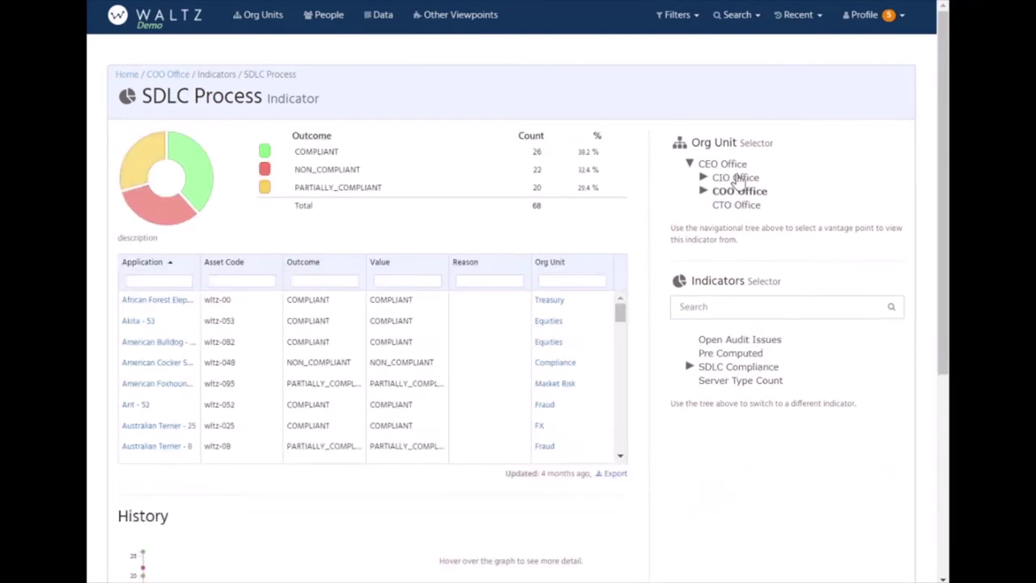
pyautogui.click(735, 178)
pyautogui.click(737, 192)
pyautogui.click(739, 178)
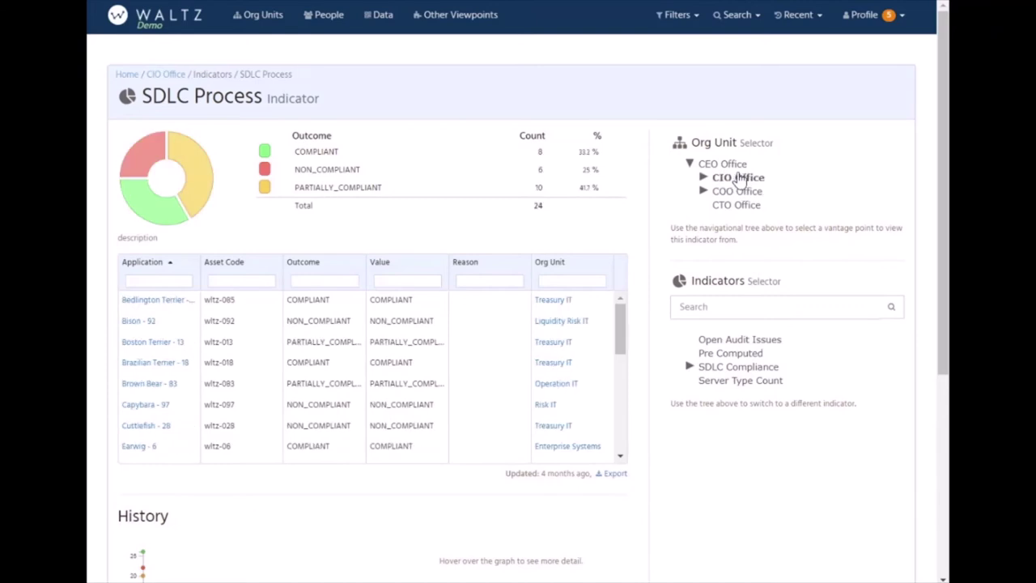
pyautogui.click(739, 192)
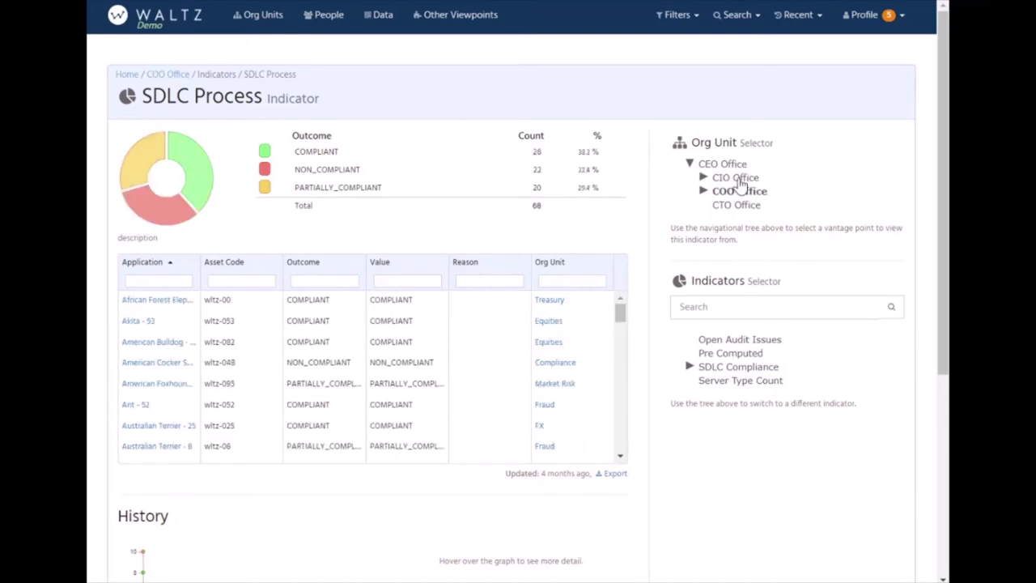
pyautogui.click(738, 179)
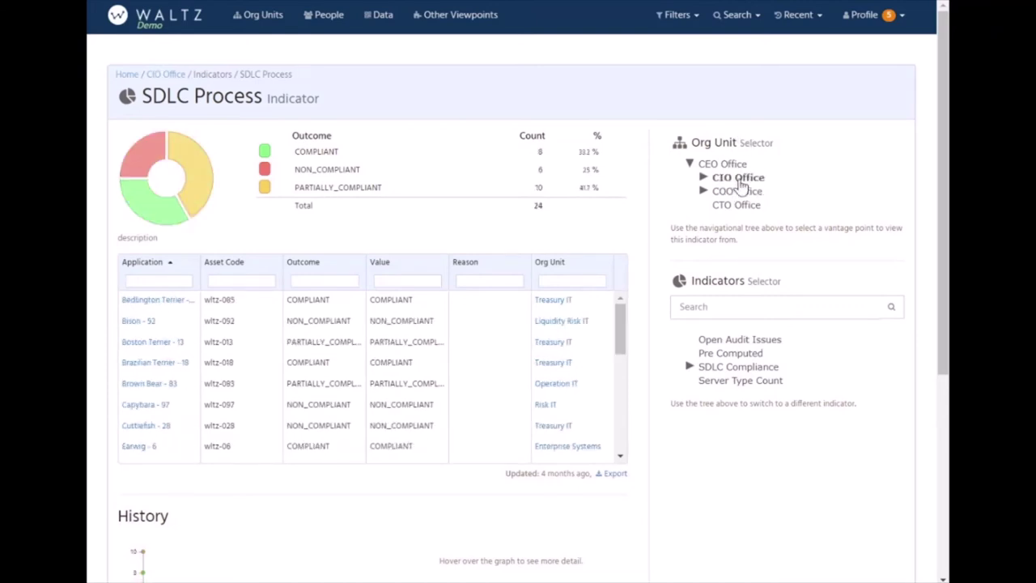
# Step: Return to the CIO Office organisational unit and show its Attestations section
pyautogui.click(173, 77)
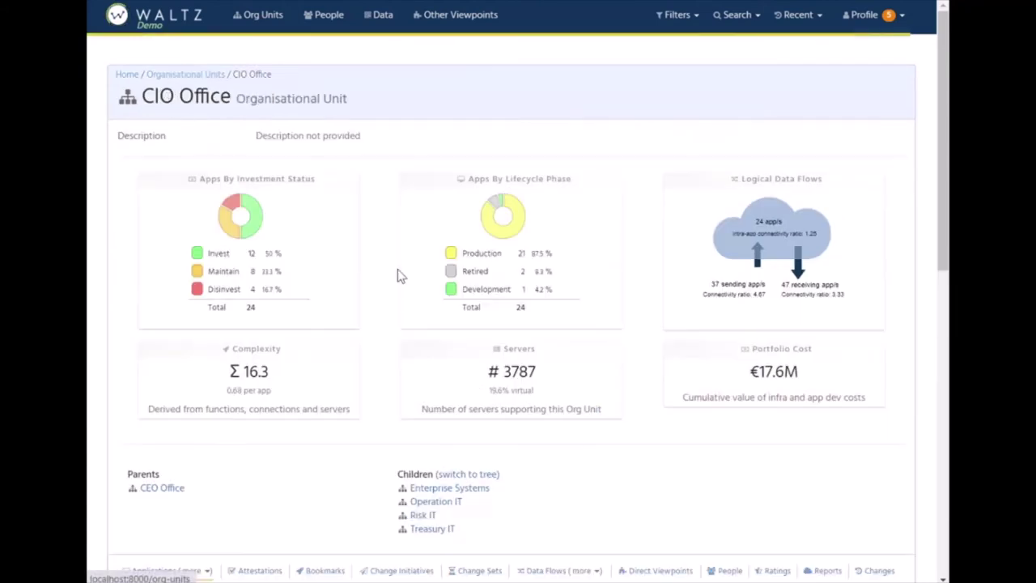
pyautogui.scroll(-4, 306, 346)
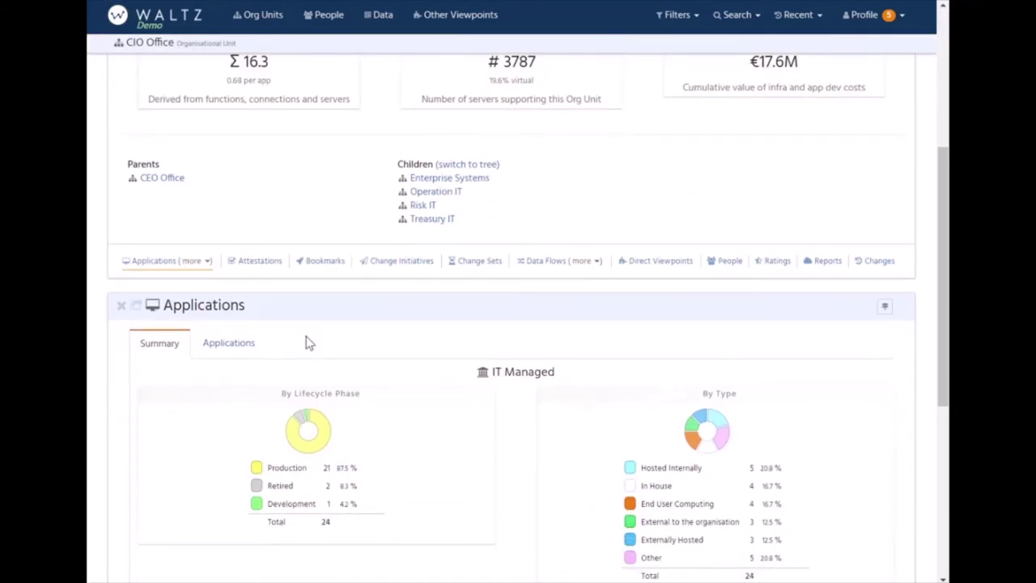
pyautogui.click(267, 263)
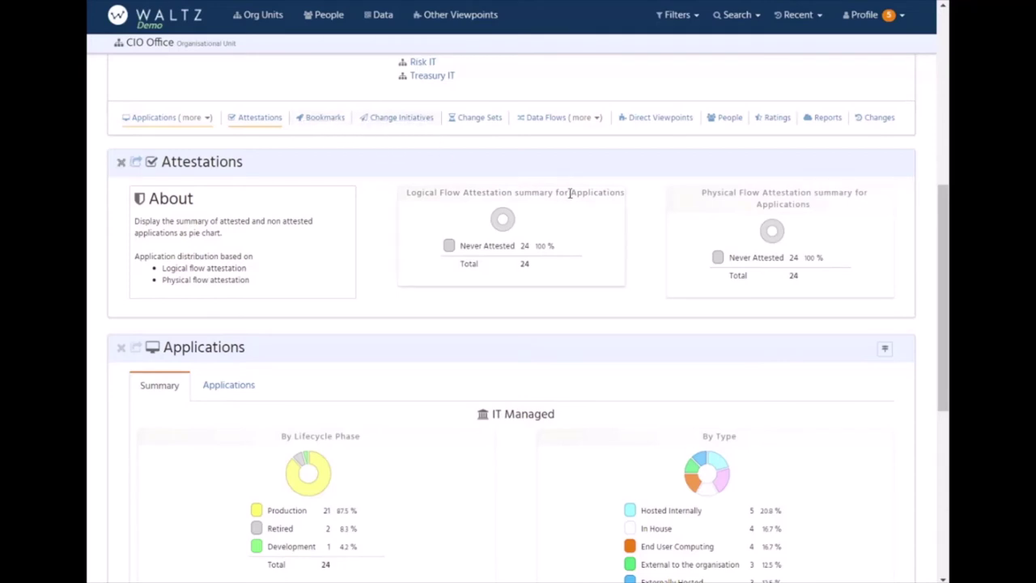
# Step: Show the CIO Office's Data Flows graph and filter it by the data types Counterparty etc. and Book Data in turn
pyautogui.click(564, 119)
pyautogui.click(539, 143)
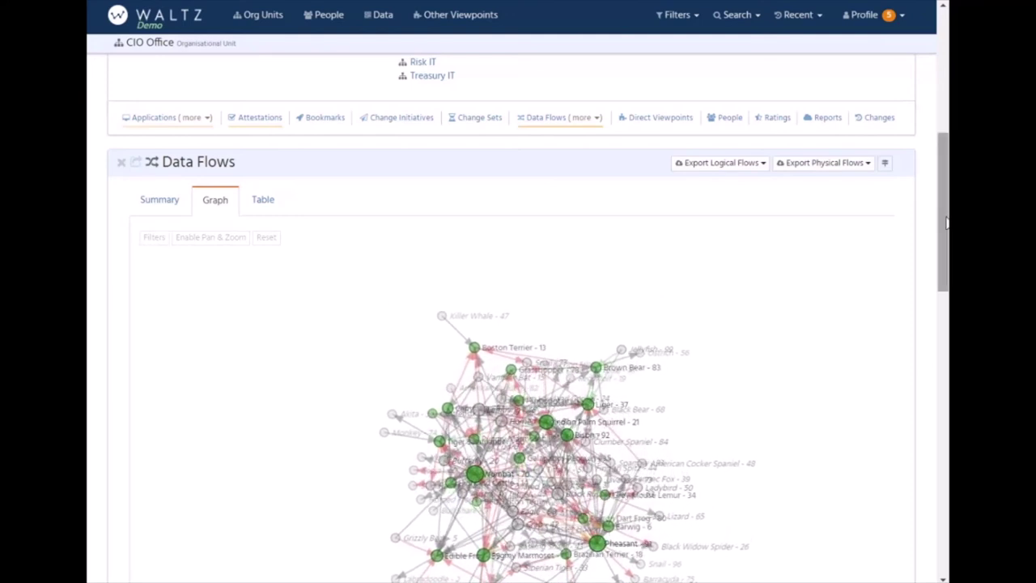
pyautogui.moveTo(944, 217); pyautogui.dragTo(946, 246)
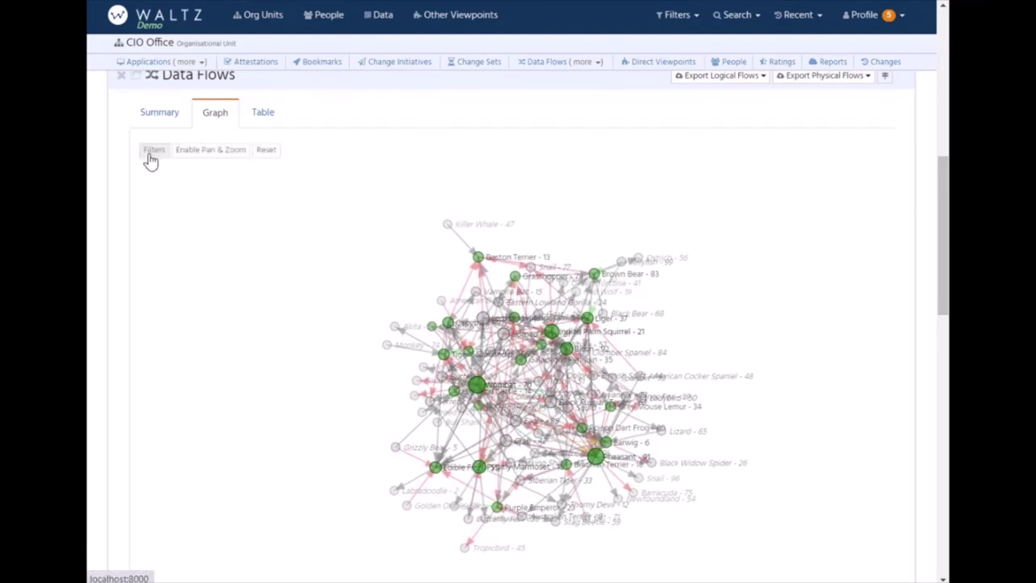
pyautogui.click(153, 150)
pyautogui.click(182, 380)
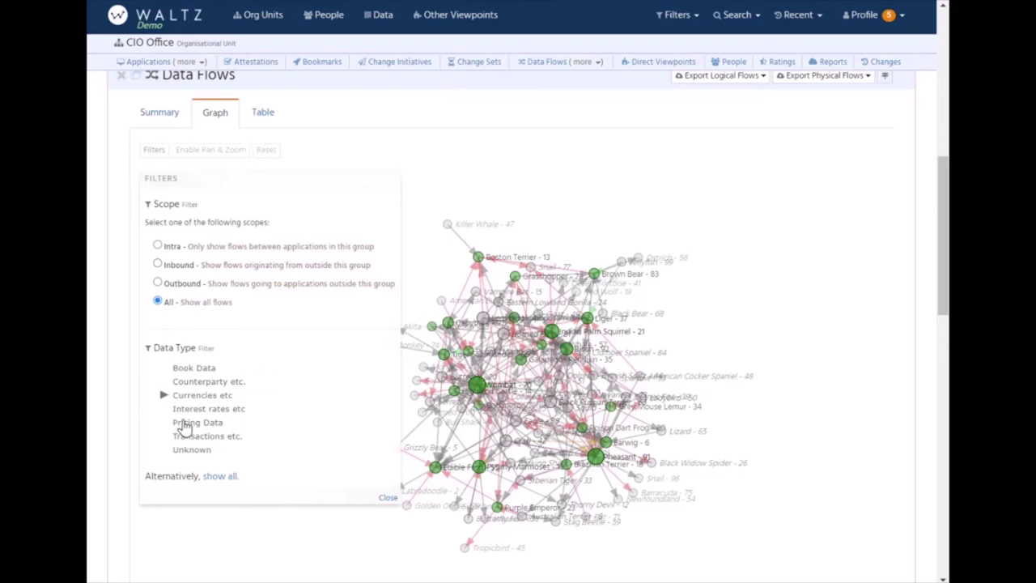
pyautogui.click(194, 381)
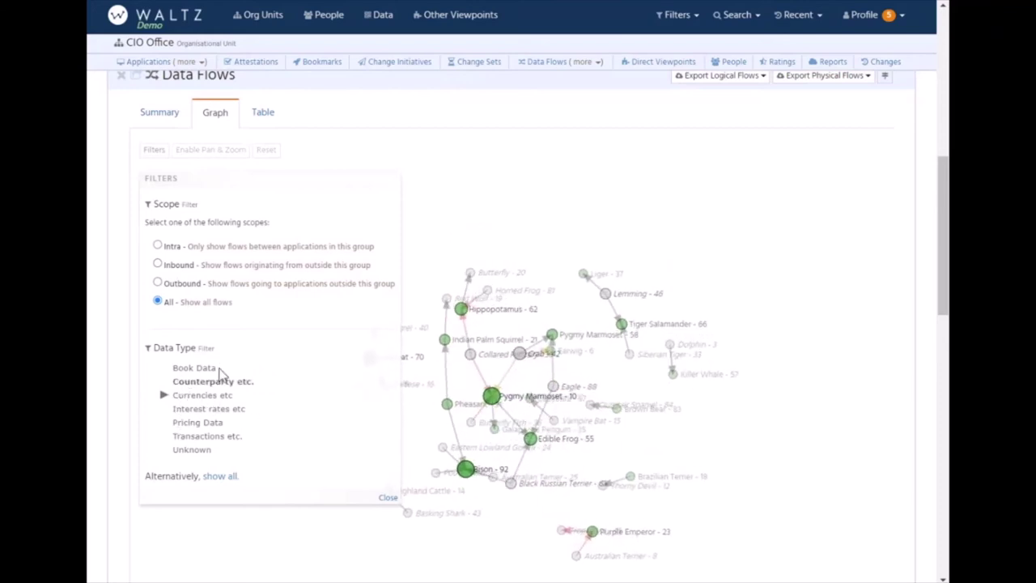
pyautogui.click(188, 368)
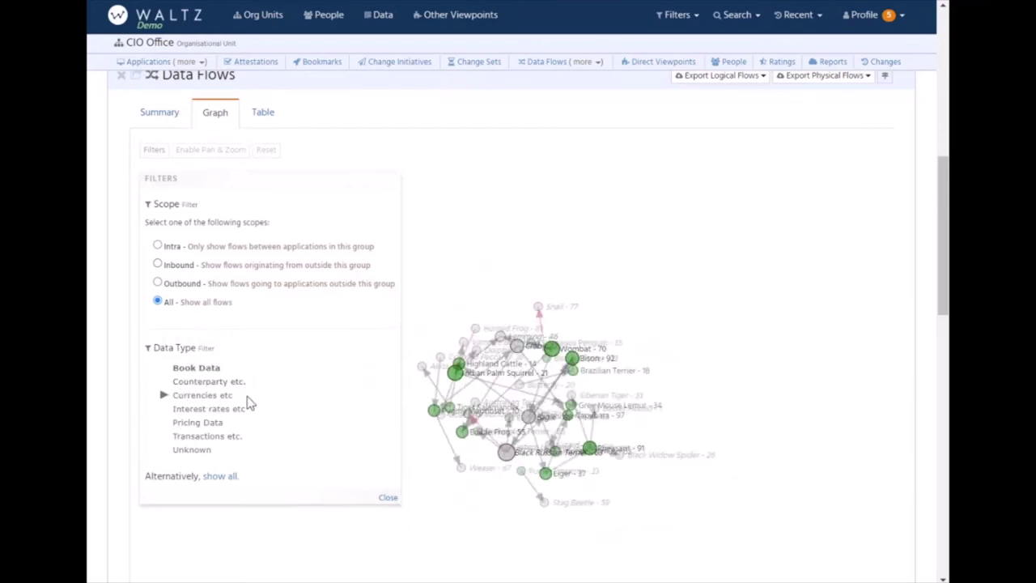
# Step: Try the Inbound and Outbound scopes on the flow graph with all data types restored, and display the flows as a table
pyautogui.click(158, 266)
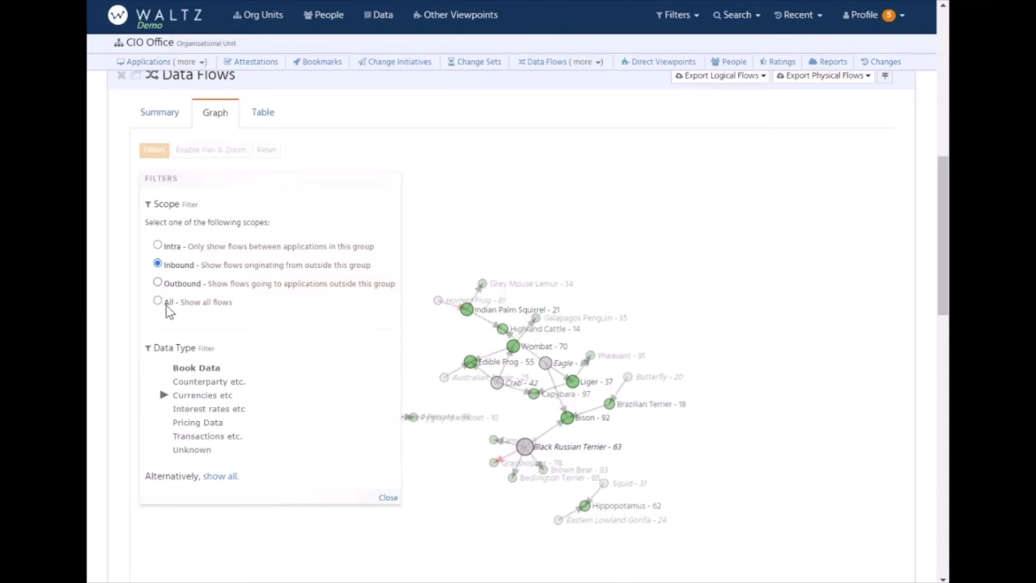
pyautogui.click(218, 475)
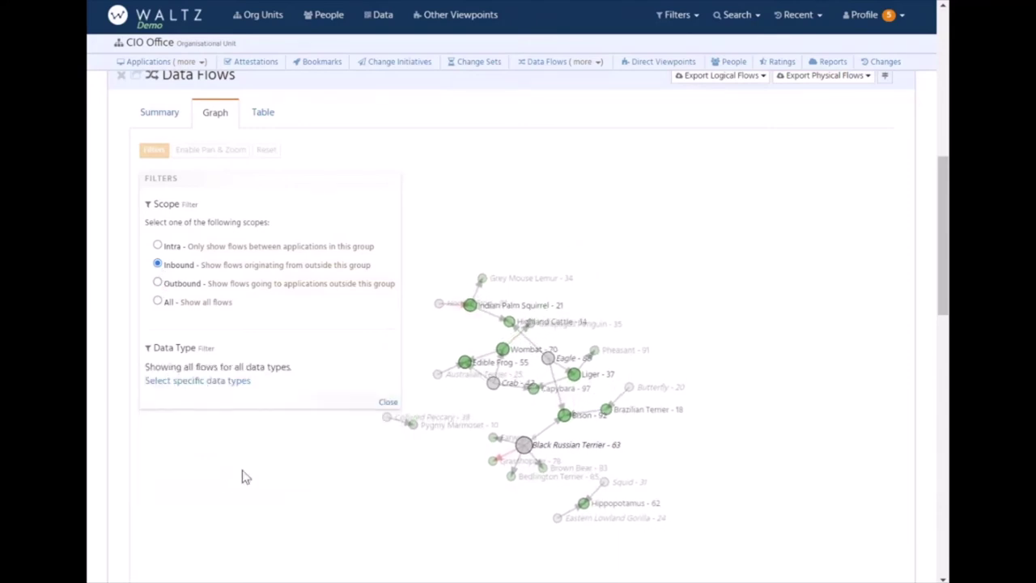
pyautogui.click(158, 282)
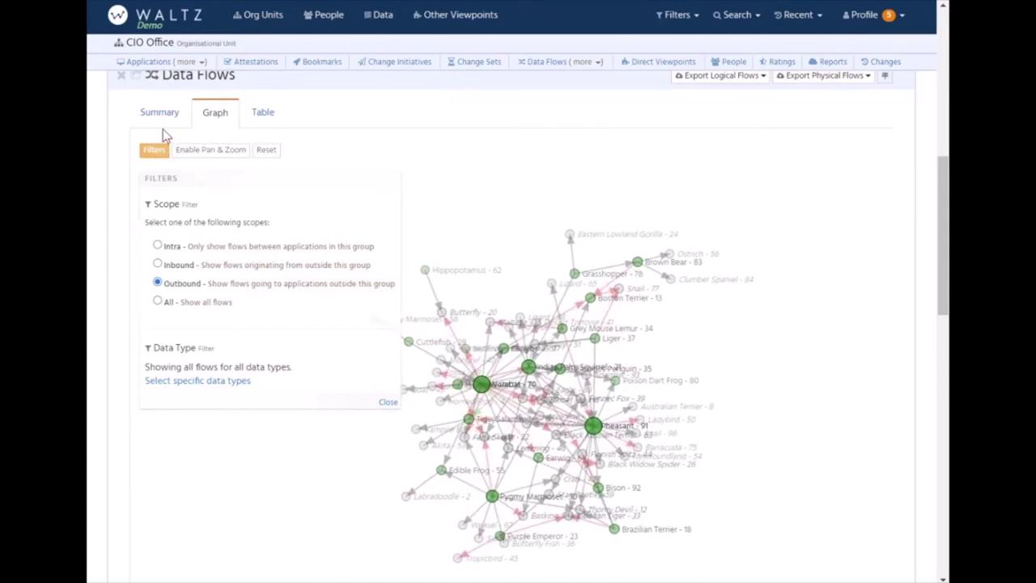
pyautogui.scroll(2, 475, 196)
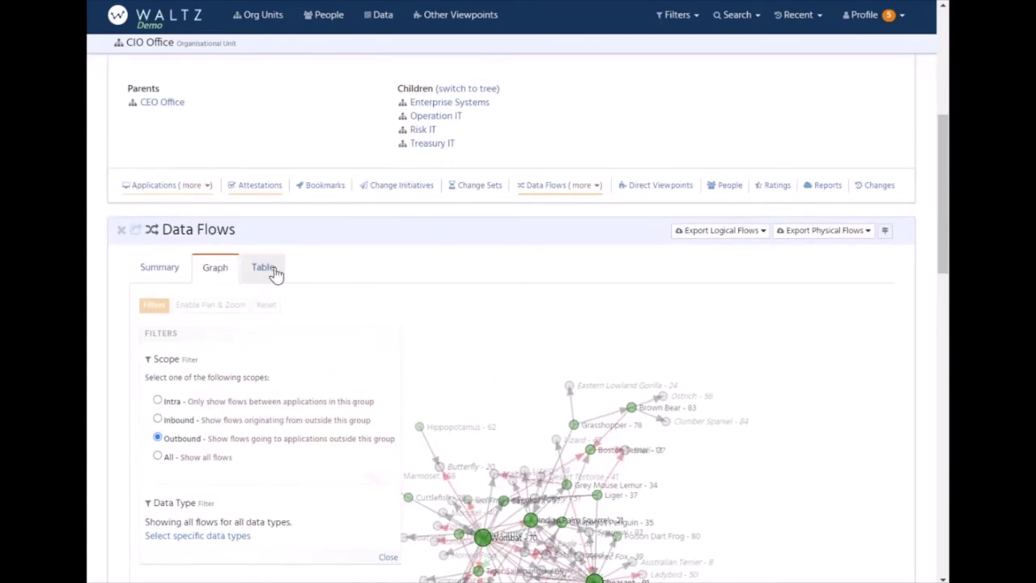
pyautogui.click(267, 270)
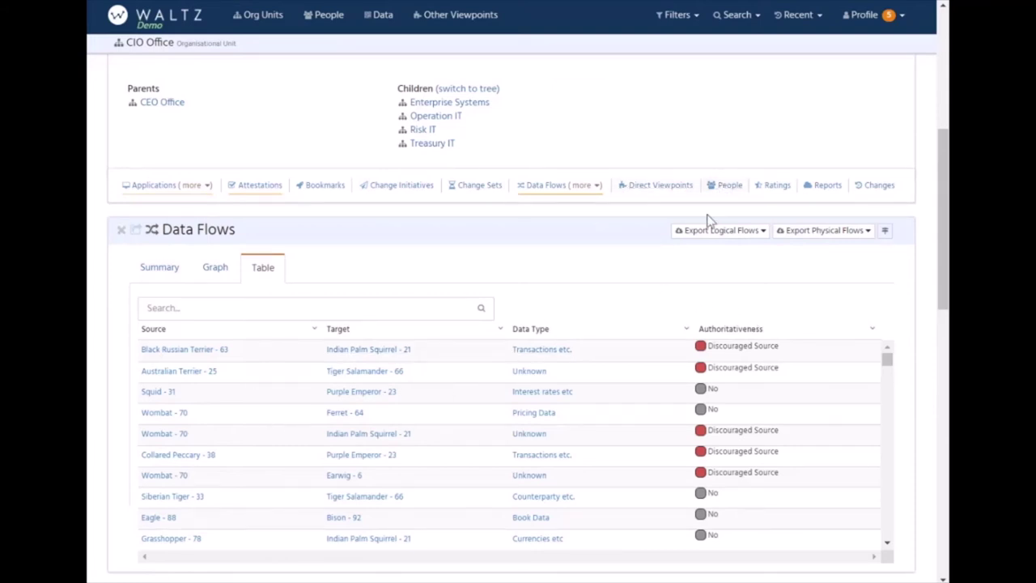
# Step: Show the CIO Office's Ratings section and review the Function ratings under Controlled Data Services and the Product ratings
pyautogui.click(765, 189)
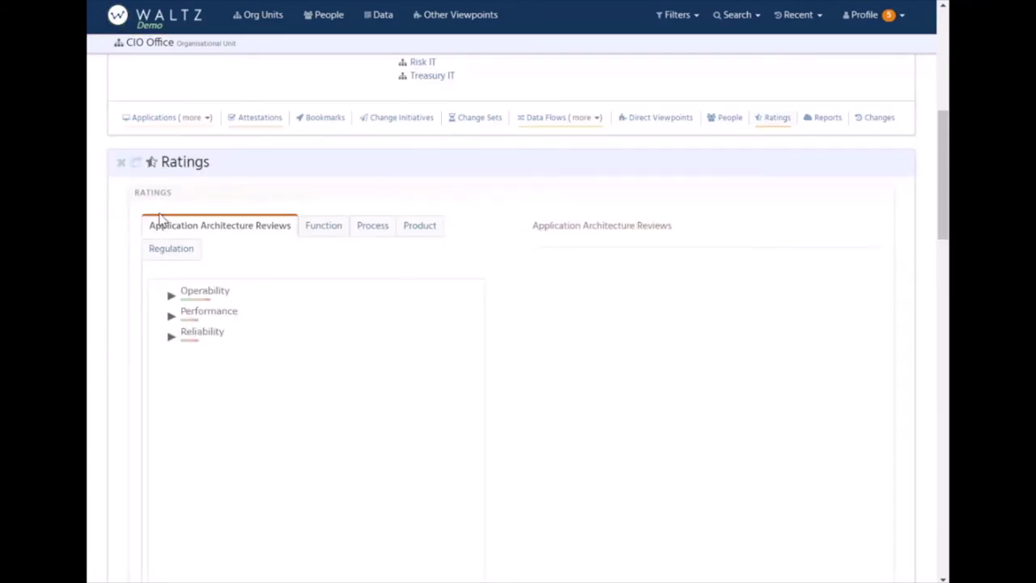
pyautogui.click(318, 231)
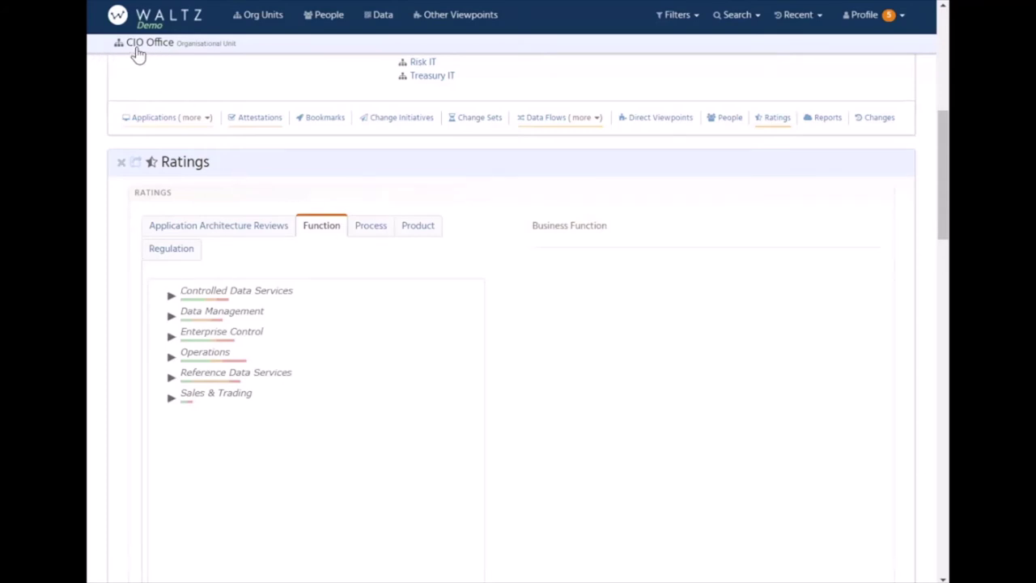
pyautogui.click(170, 297)
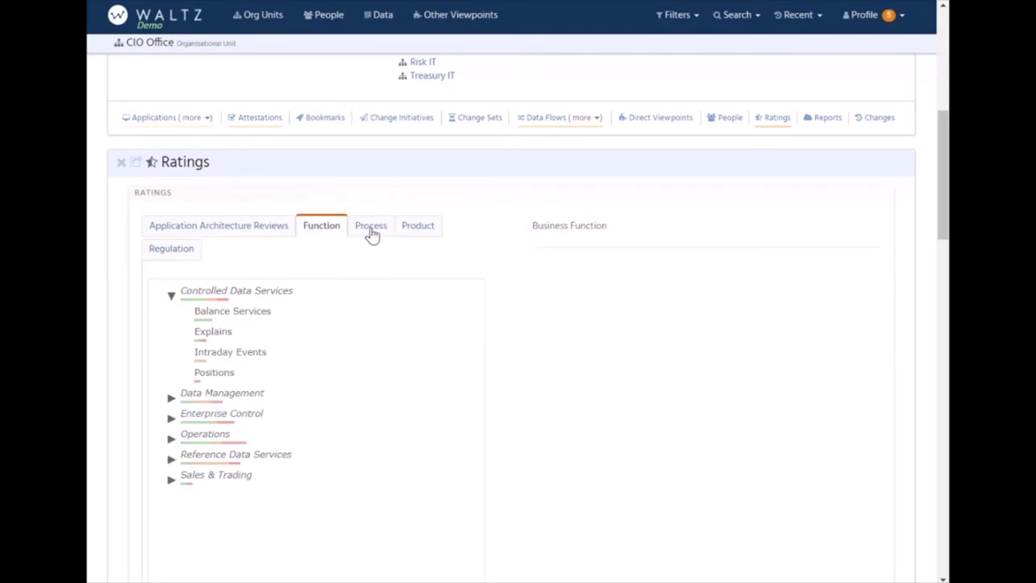
pyautogui.click(408, 232)
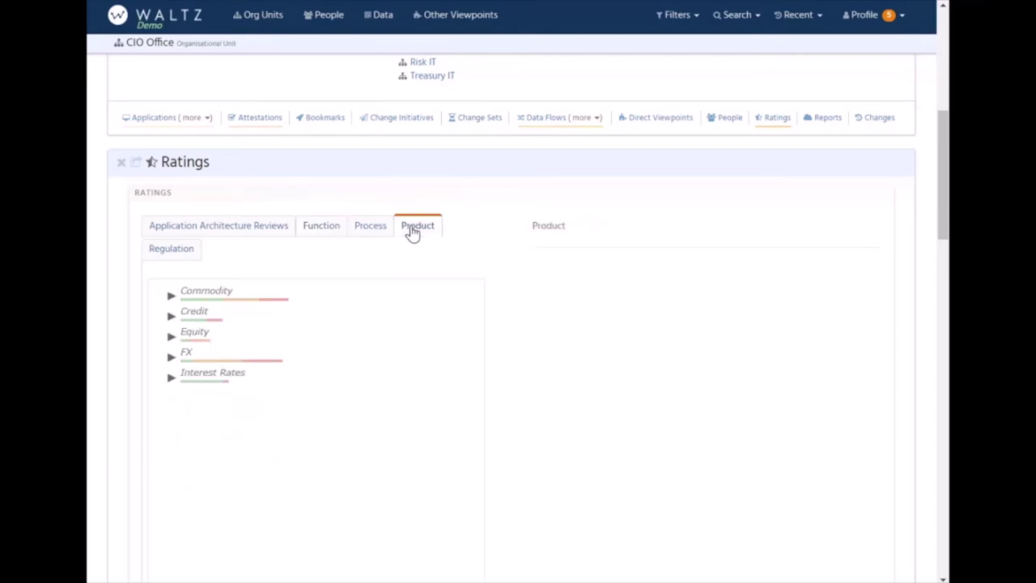
# Step: Expand BCBS 239 in the Regulation ratings and select Overarching governance and infrastructure
pyautogui.click(186, 250)
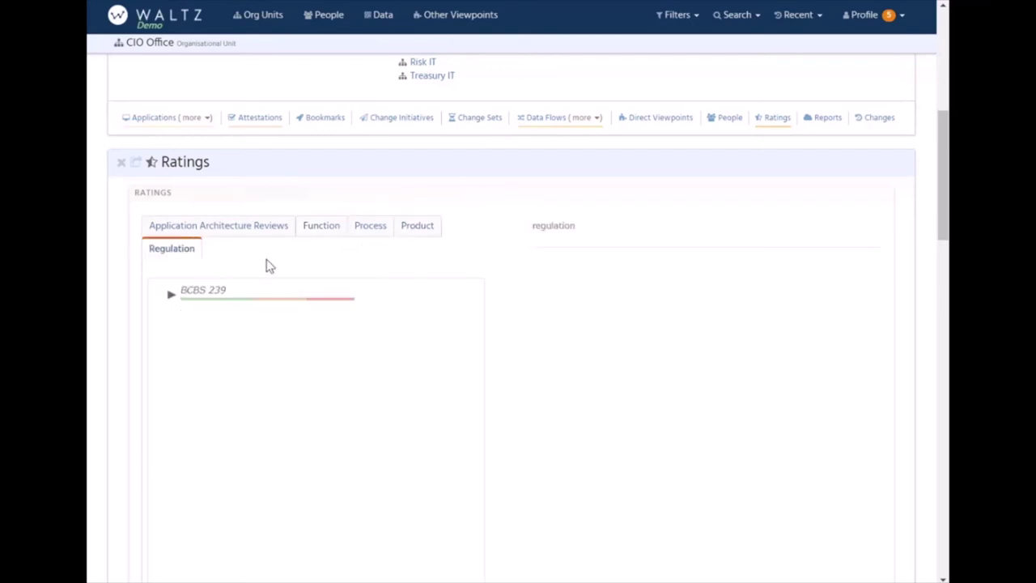
pyautogui.click(171, 298)
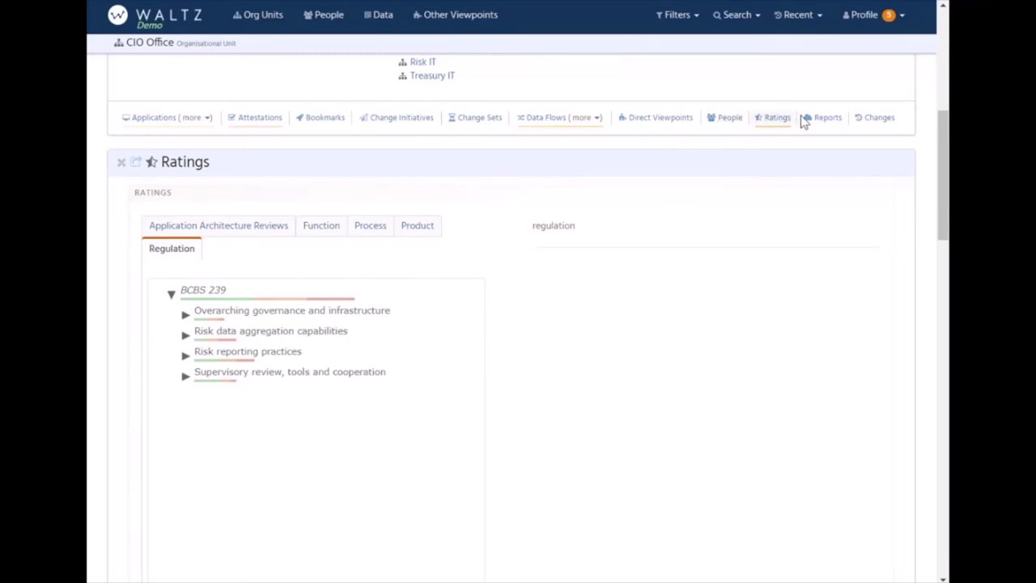
pyautogui.click(206, 314)
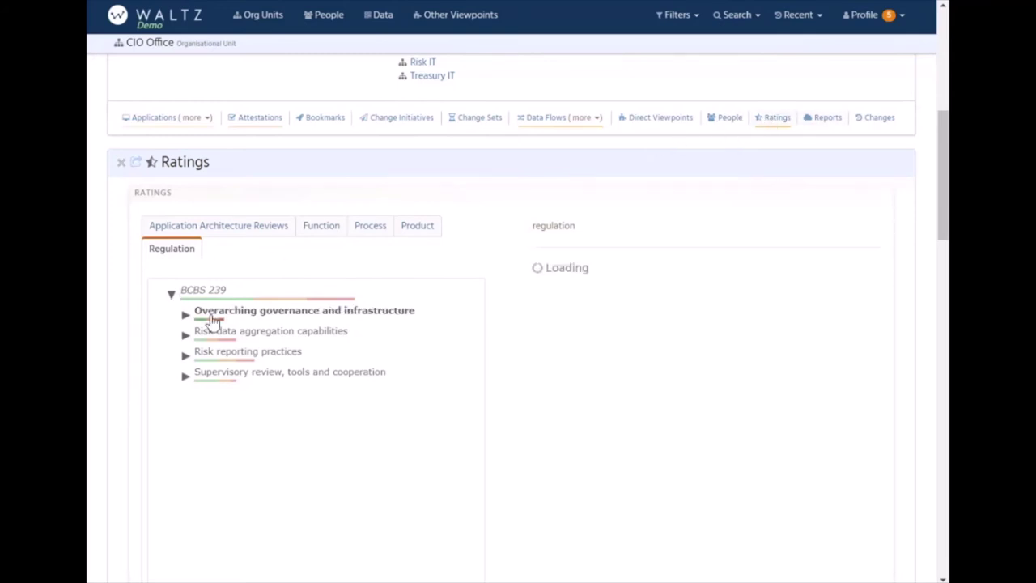
# Step: Return to the Function ratings and examine the applications rated for Balance Services
pyautogui.click(322, 228)
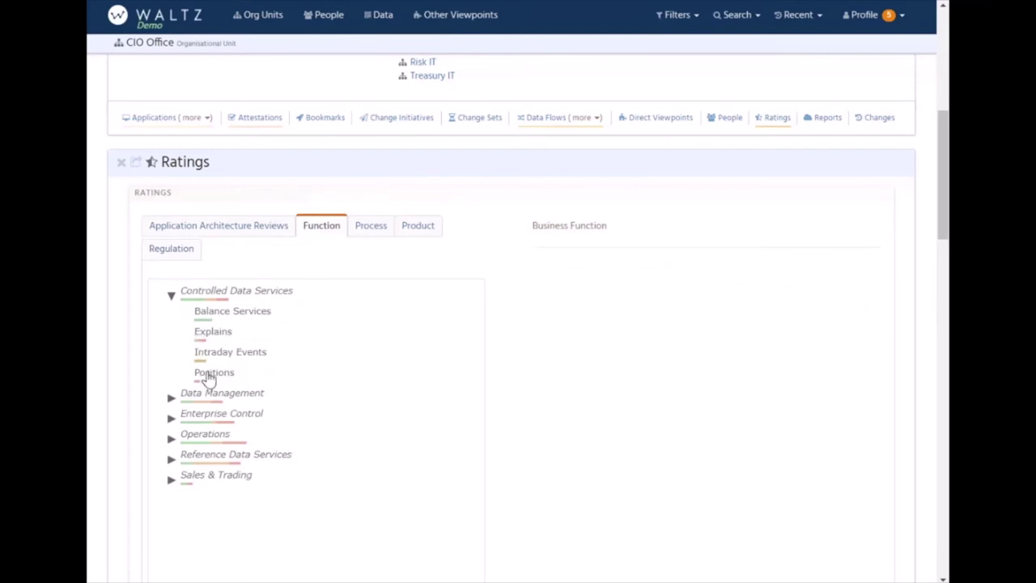
pyautogui.click(257, 311)
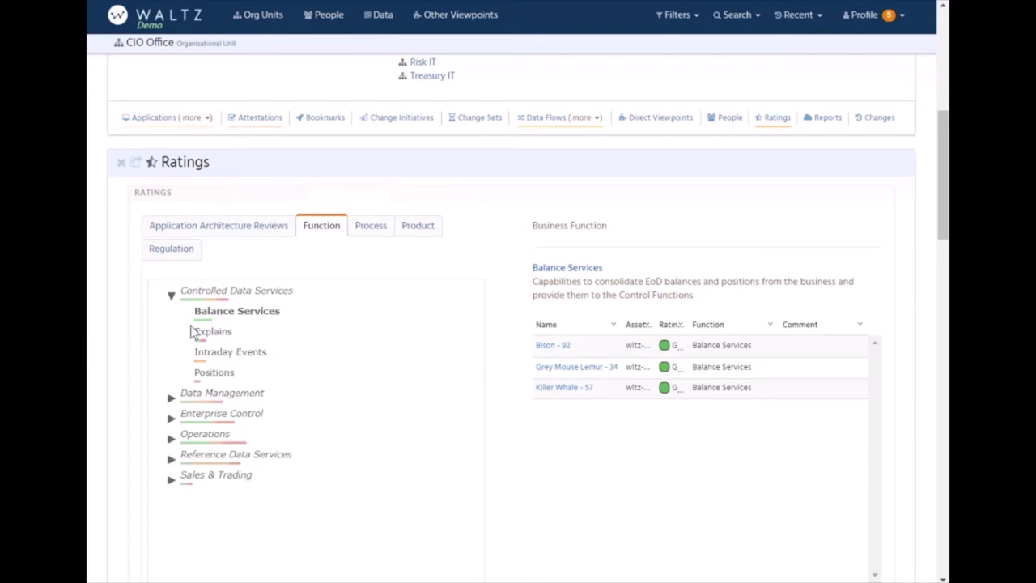
pyautogui.moveTo(197, 317)
pyautogui.moveTo(255, 316)
# Step: Show the CIO Office's Reports section and change the displayed report to Cloud Readiness
pyautogui.click(824, 119)
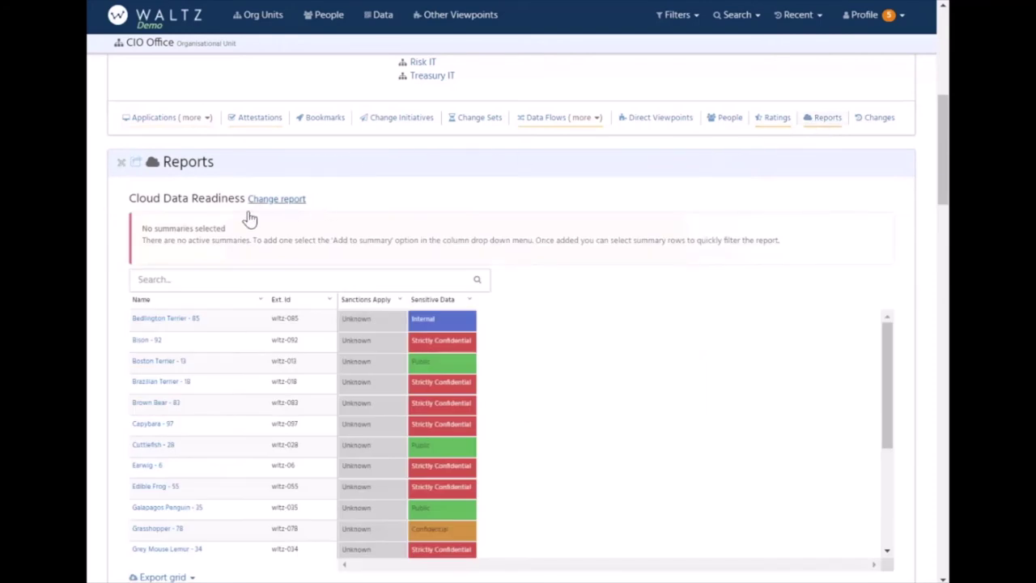
pyautogui.click(278, 200)
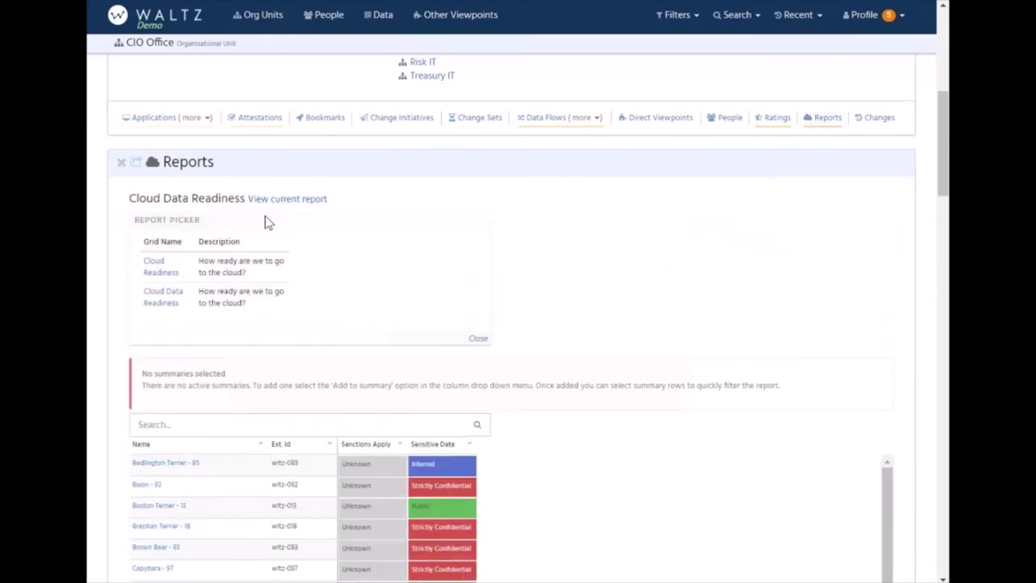
pyautogui.click(159, 273)
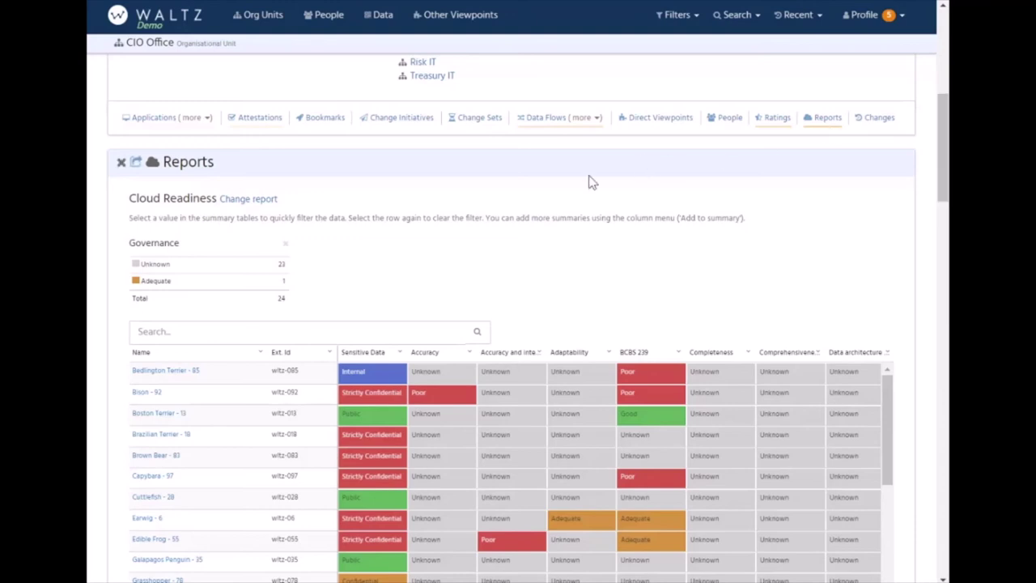
# Step: Add the Accuracy and BCBS 239 columns to the summaries of the Cloud Readiness report
pyautogui.scroll(-1, 568, 265)
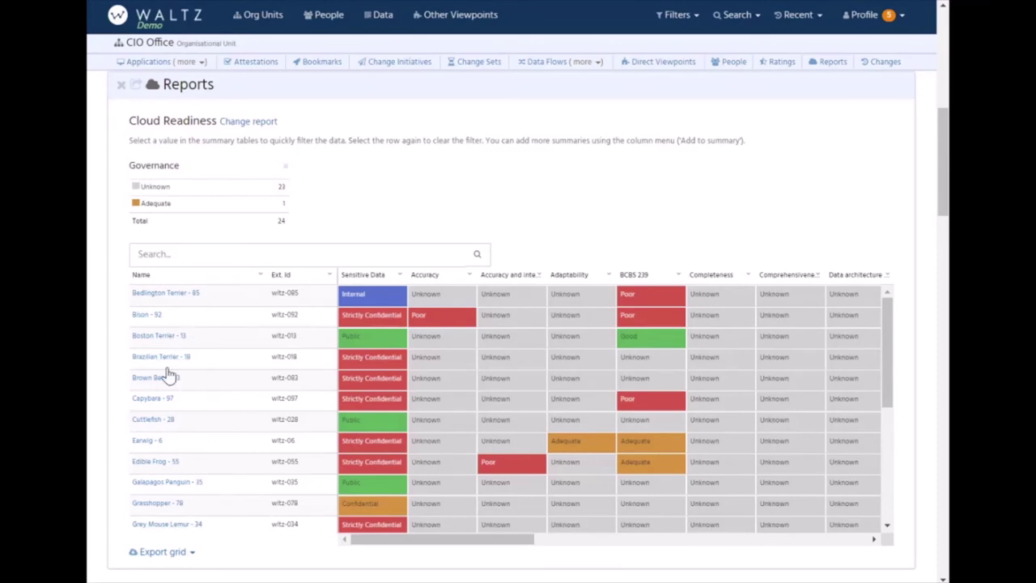
pyautogui.moveTo(489, 542)
pyautogui.mouseDown()
pyautogui.moveTo(782, 555)
pyautogui.moveTo(501, 548)
pyautogui.moveTo(483, 538)
pyautogui.mouseUp()
pyautogui.click(470, 275)
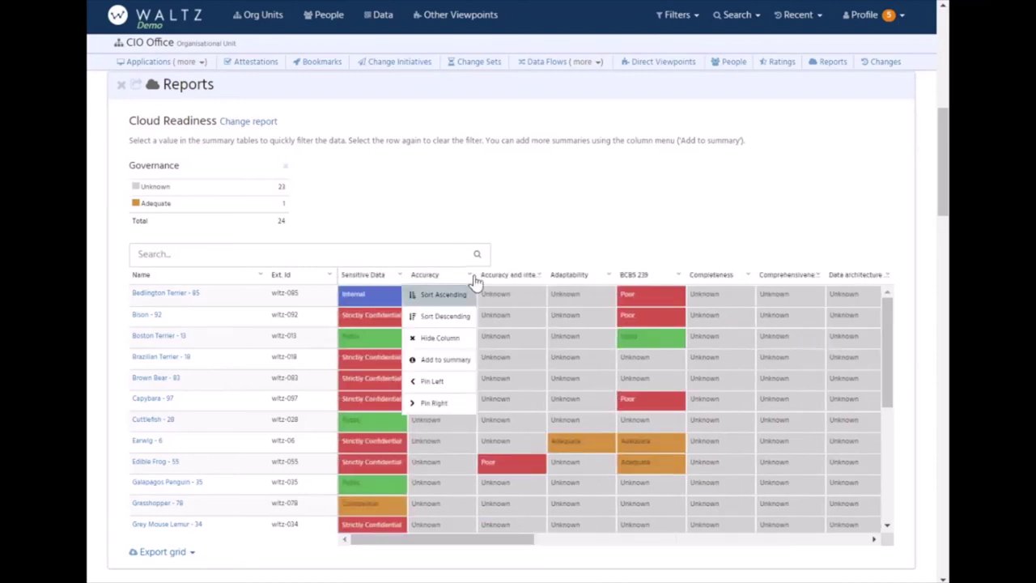
pyautogui.click(455, 363)
pyautogui.click(678, 308)
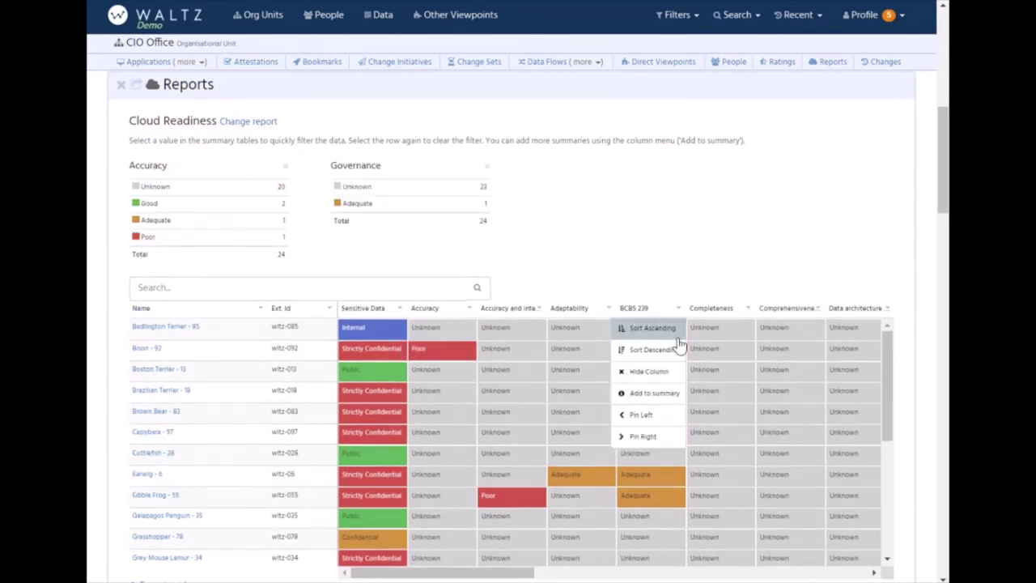
pyautogui.click(654, 393)
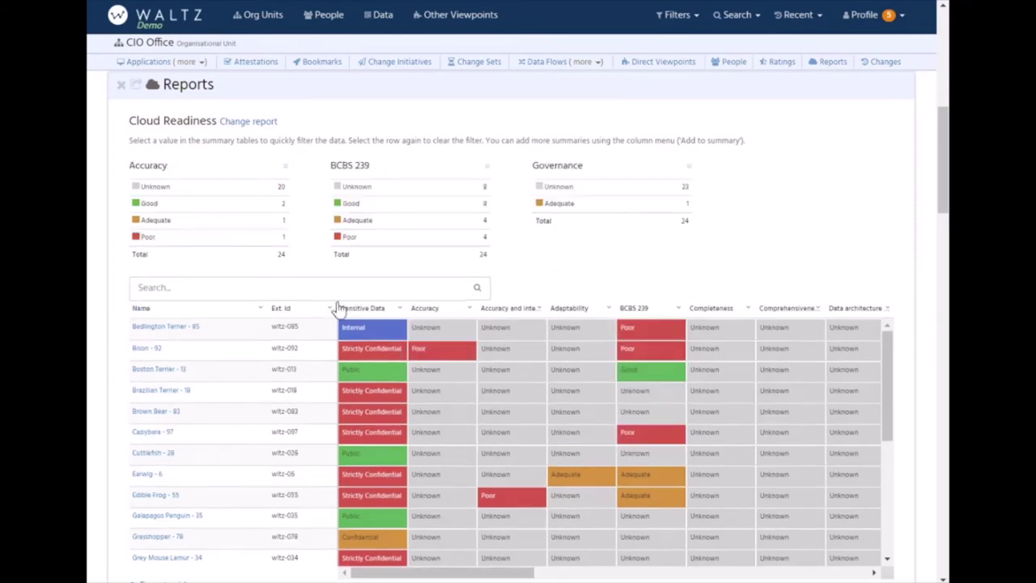
# Step: Filter the Cloud Readiness report to Adequate accuracy, Good and Adequate BCBS 239, and Adequate governance
pyautogui.click(178, 224)
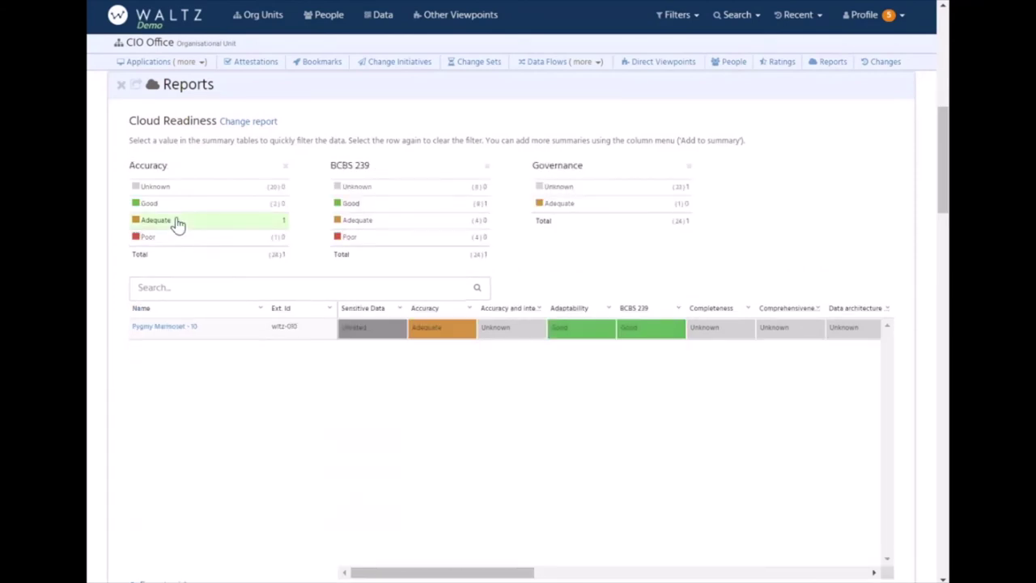
pyautogui.click(425, 224)
pyautogui.click(396, 204)
pyautogui.click(617, 206)
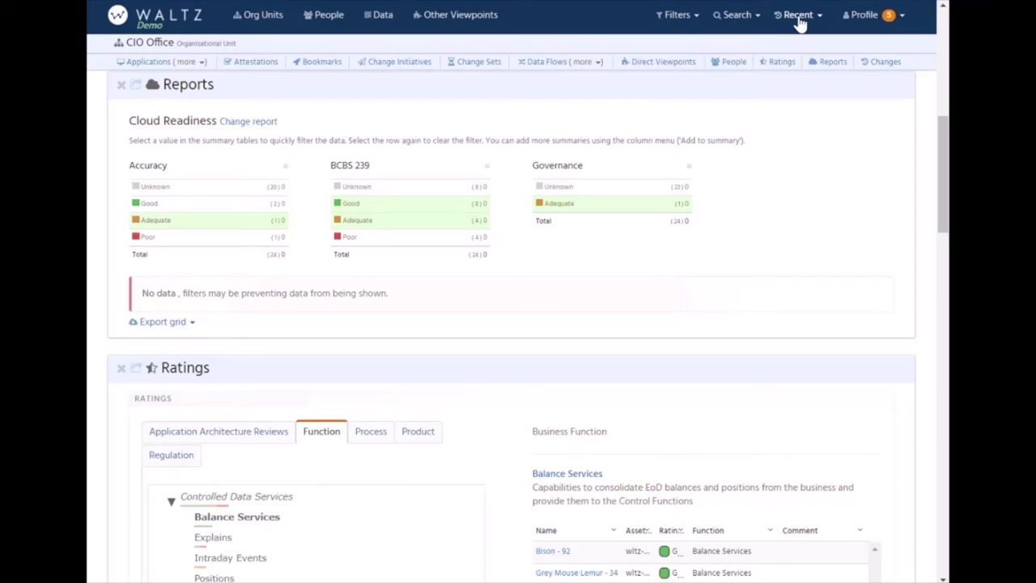
# Step: Open the most recently viewed person's page and show its Costs, Ratings and Reports sections
pyautogui.click(798, 21)
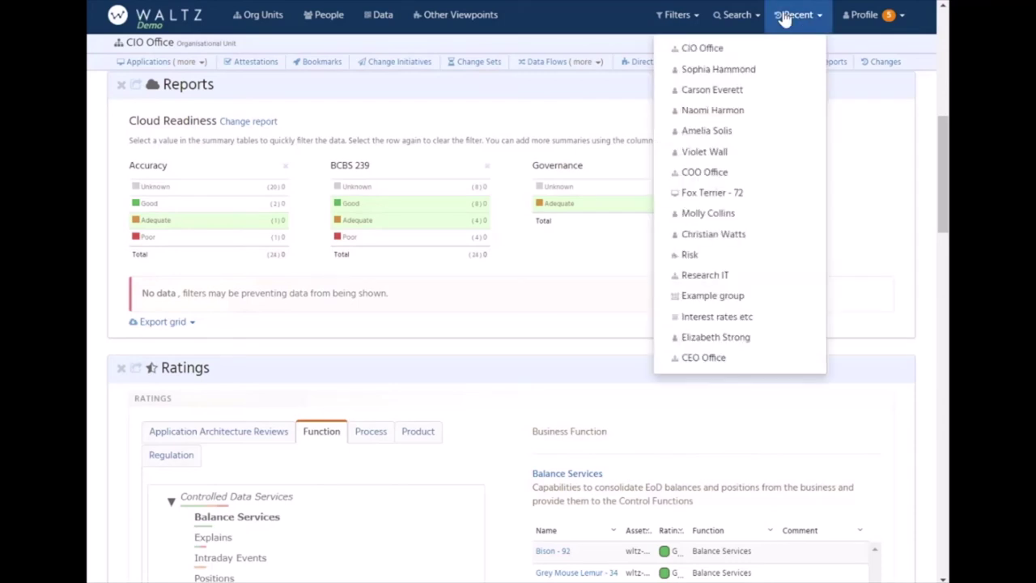
pyautogui.click(716, 71)
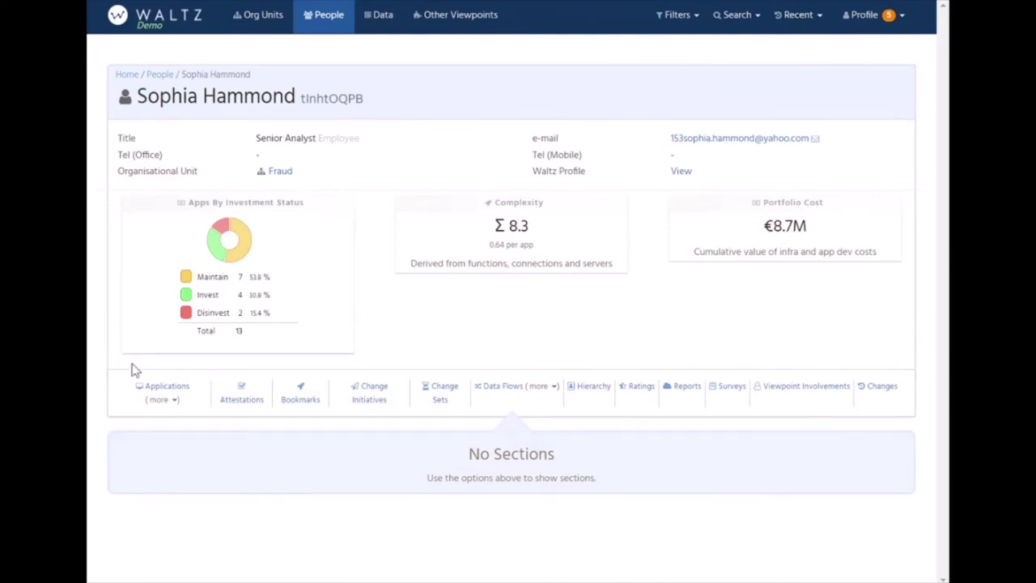
pyautogui.click(156, 397)
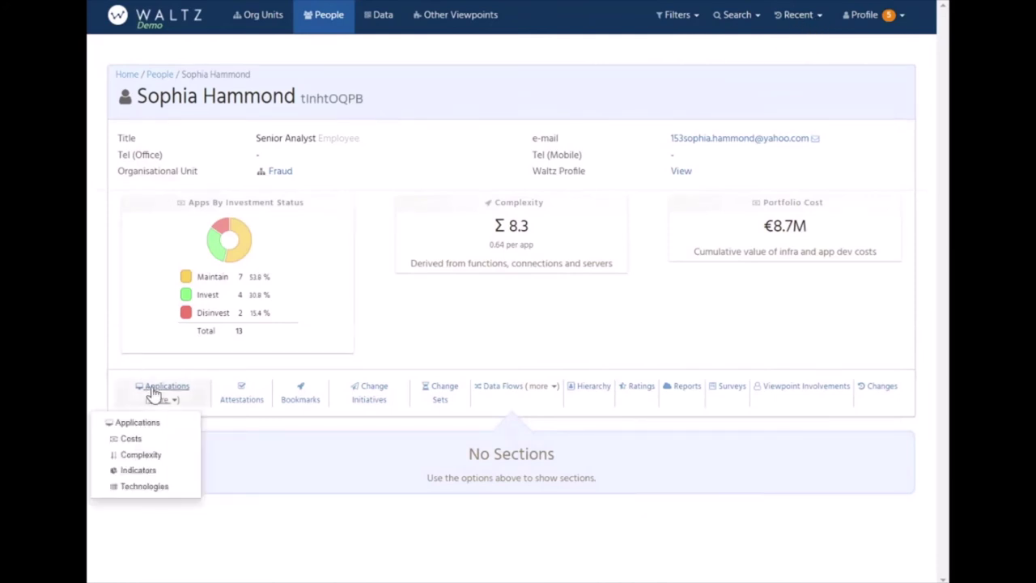
pyautogui.click(134, 440)
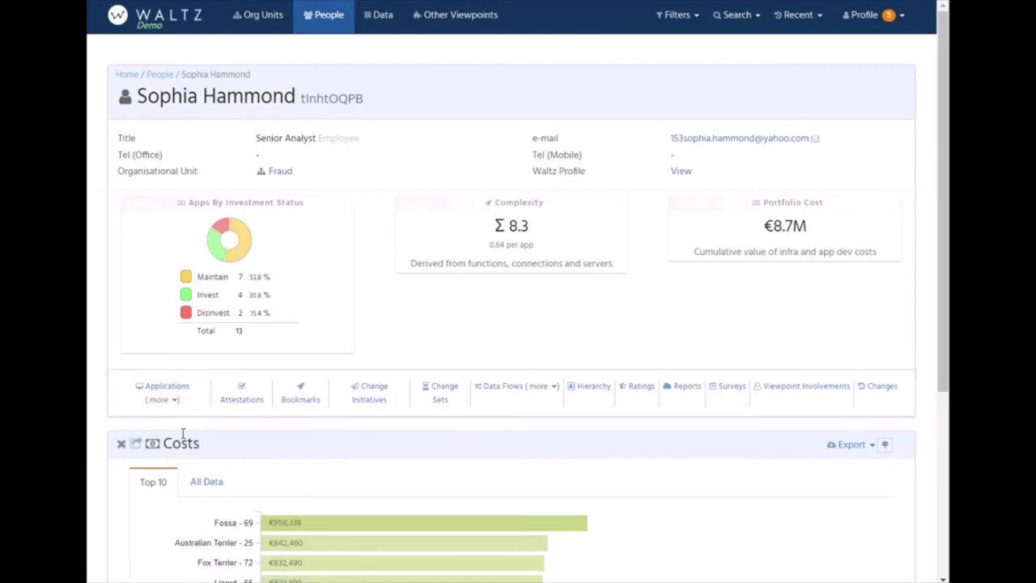
pyautogui.click(636, 391)
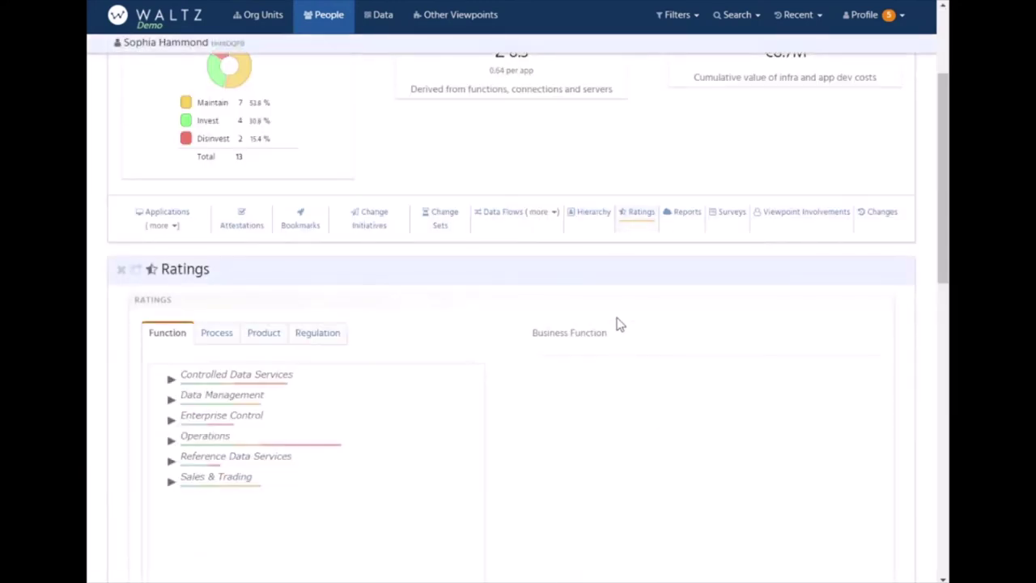
pyautogui.click(684, 217)
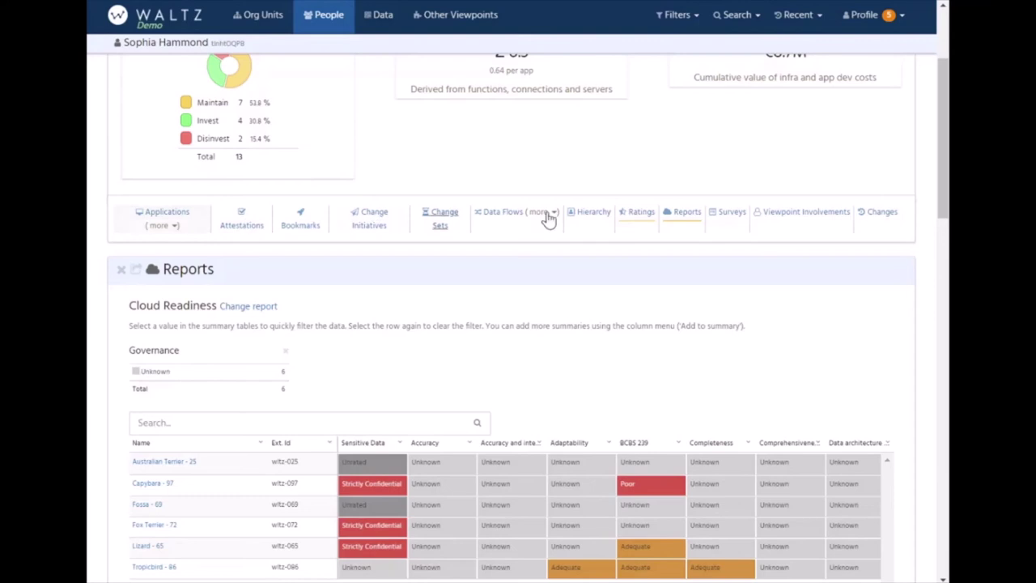
# Step: Open the recently viewed Risk function and show its Data Flows graph and Ratings section
pyautogui.click(794, 16)
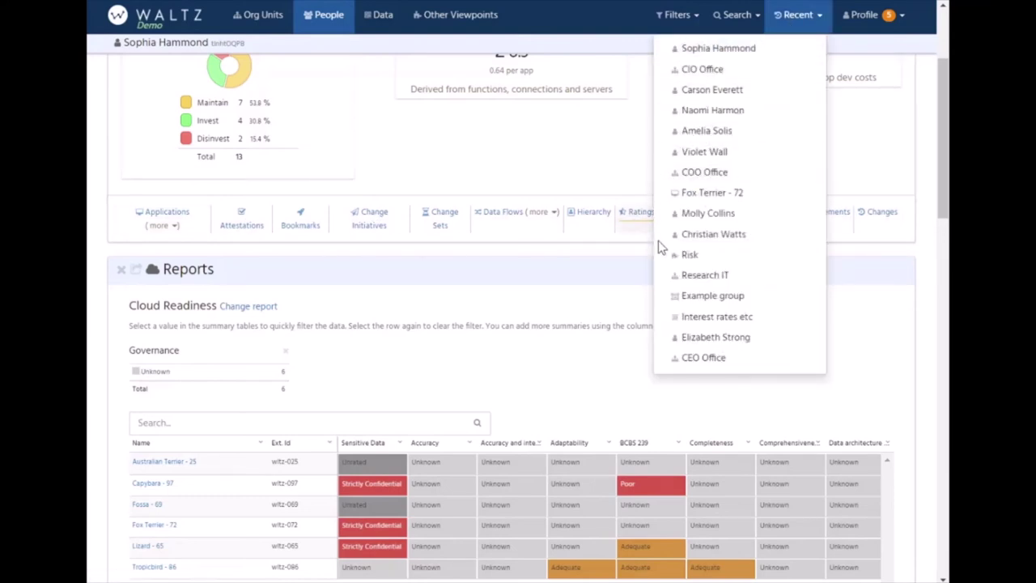
pyautogui.click(691, 256)
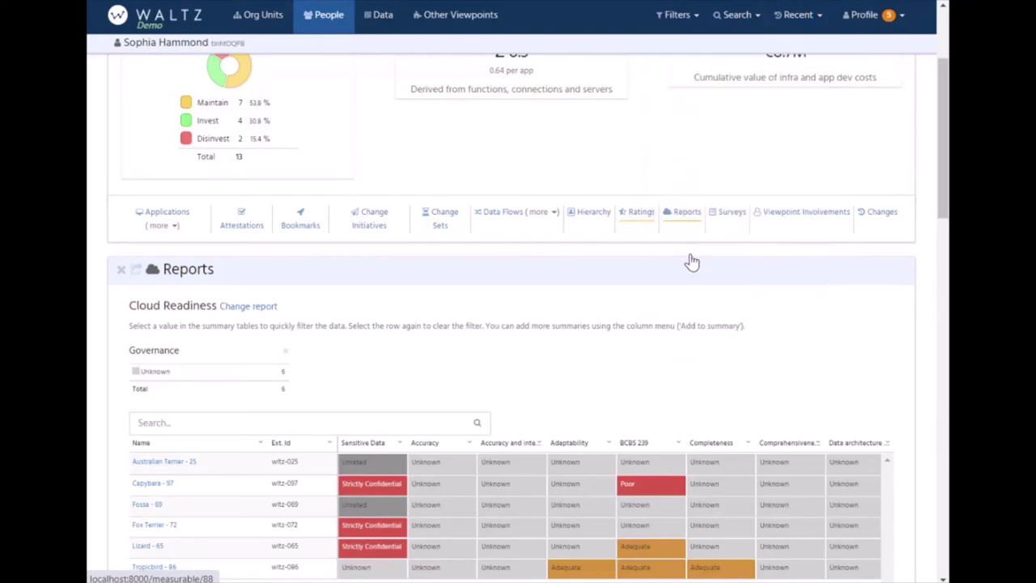
pyautogui.scroll(-5, 434, 242)
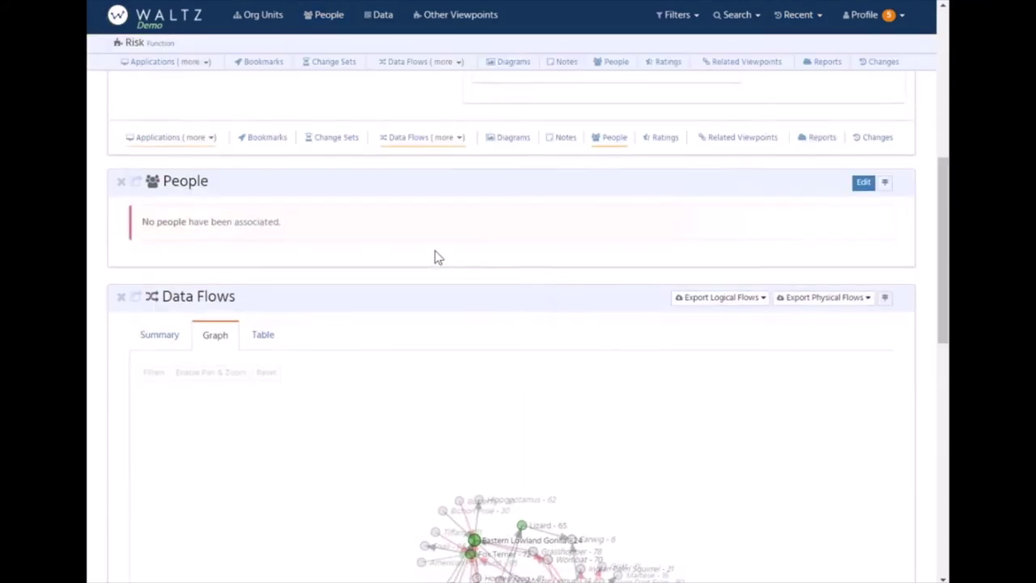
pyautogui.scroll(3, 434, 253)
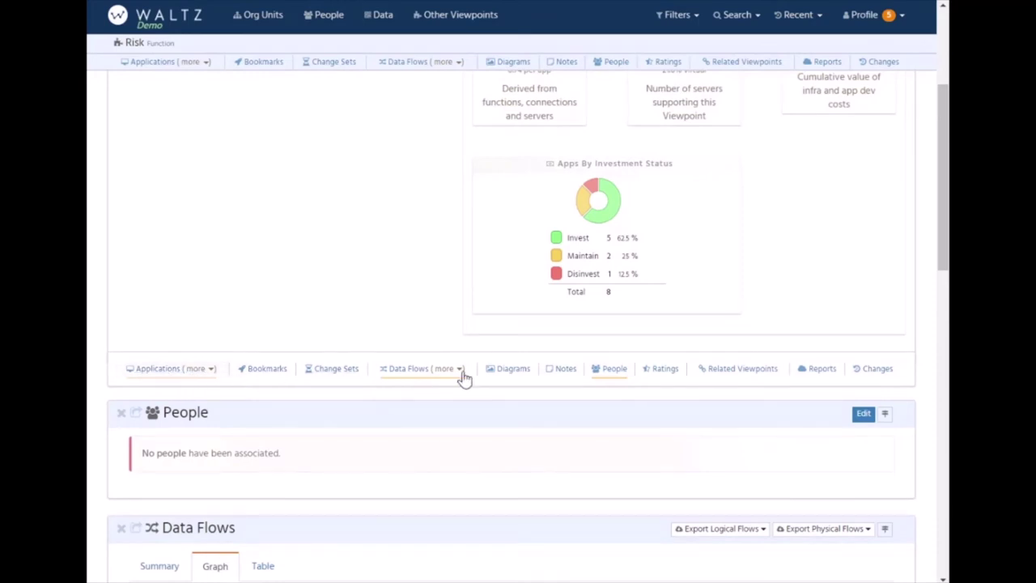
pyautogui.click(437, 374)
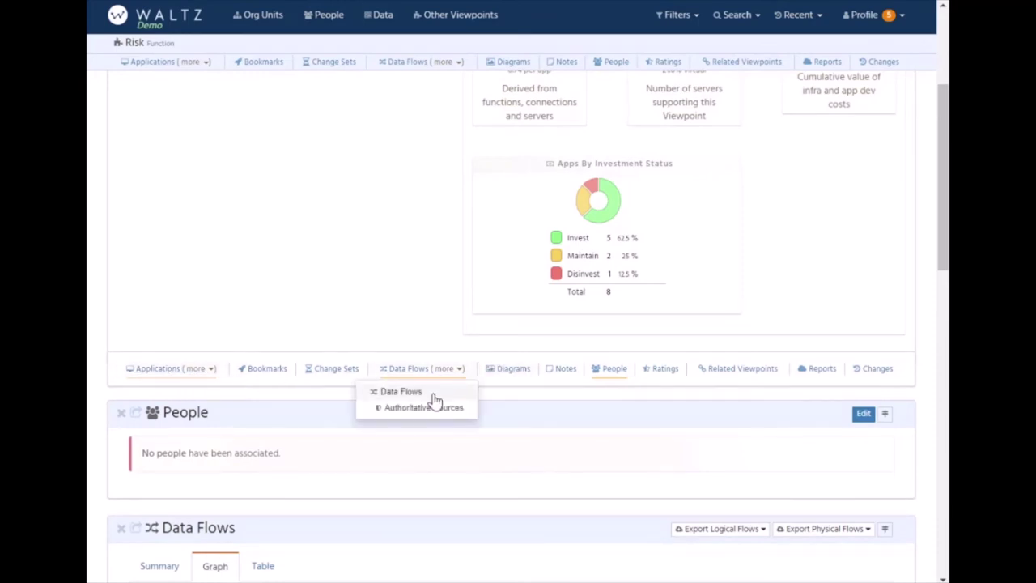
pyautogui.click(370, 393)
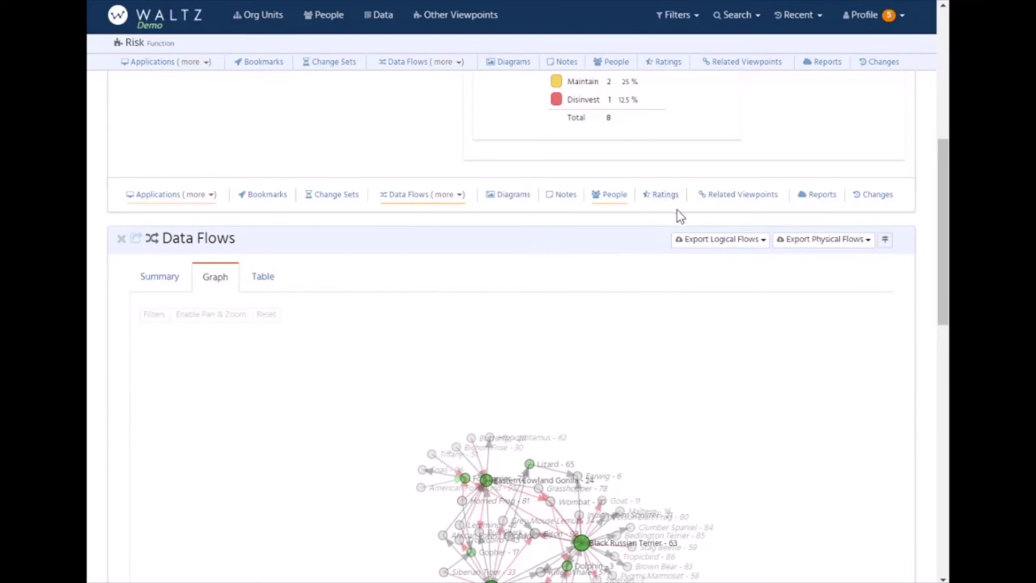
pyautogui.click(657, 196)
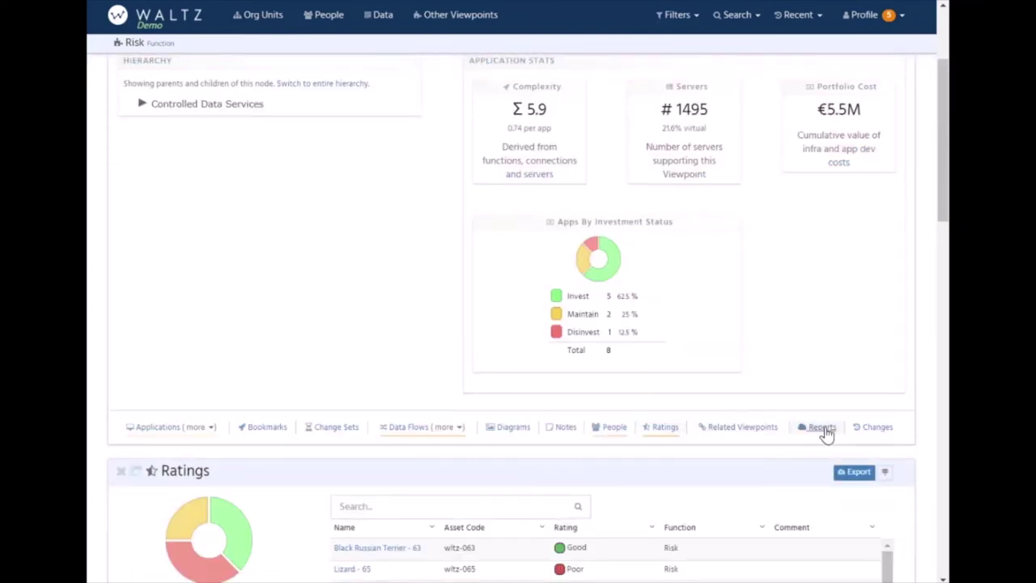
# Step: Go to the Waltz home page and review its About, Application Groups and Changes sections
pyautogui.click(802, 24)
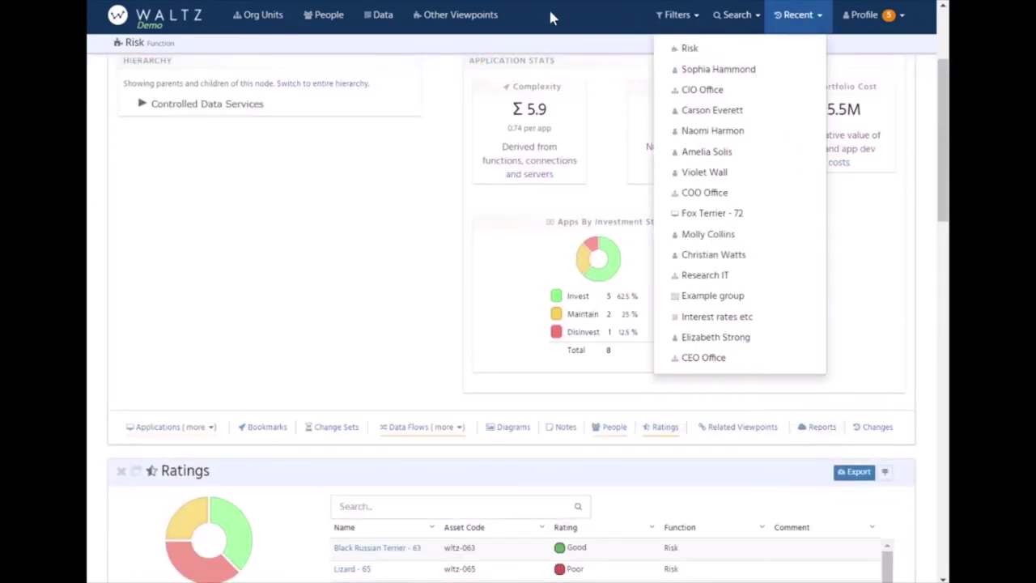
pyautogui.click(182, 22)
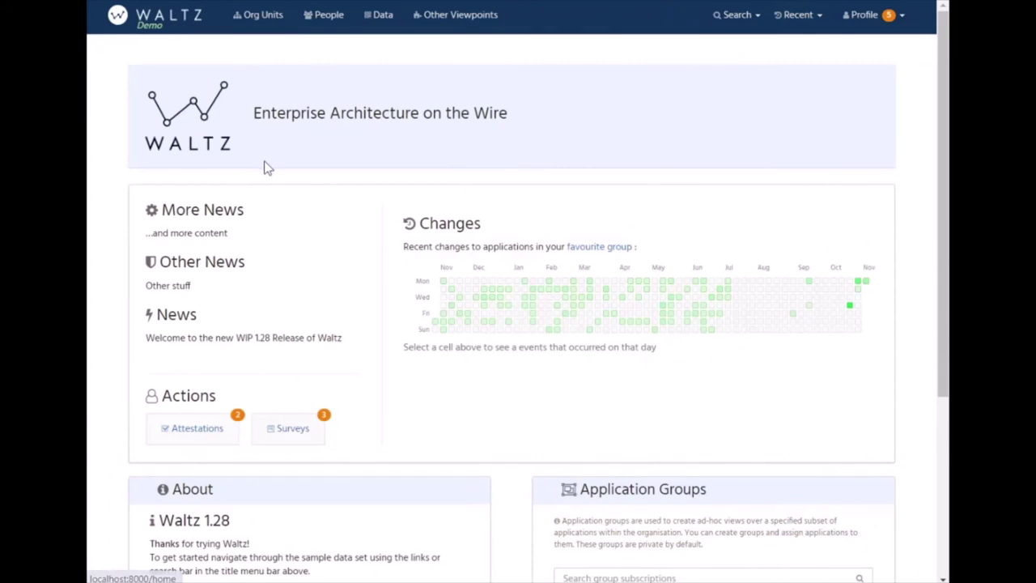
pyautogui.scroll(-3, 264, 168)
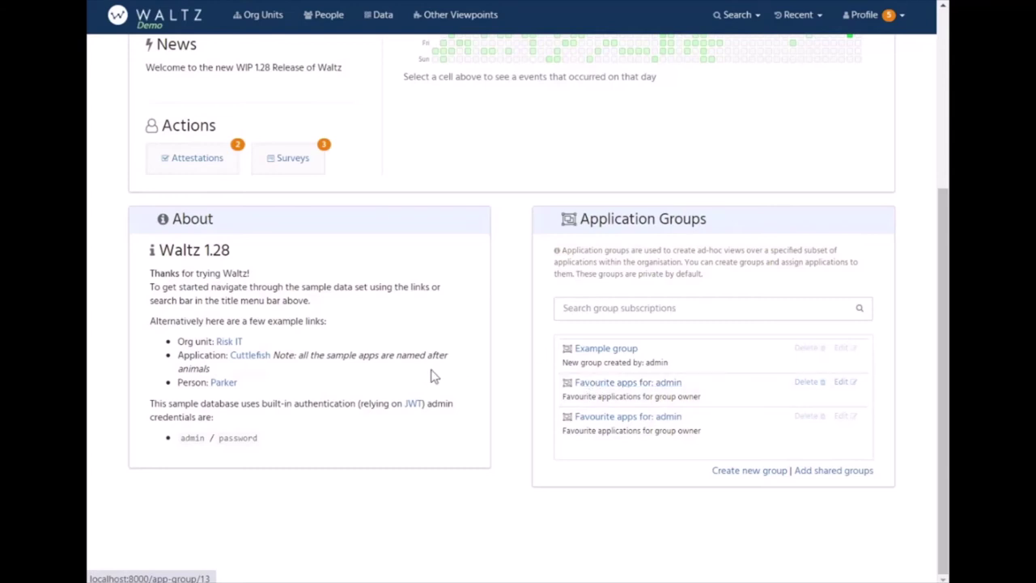
pyautogui.scroll(5, 429, 378)
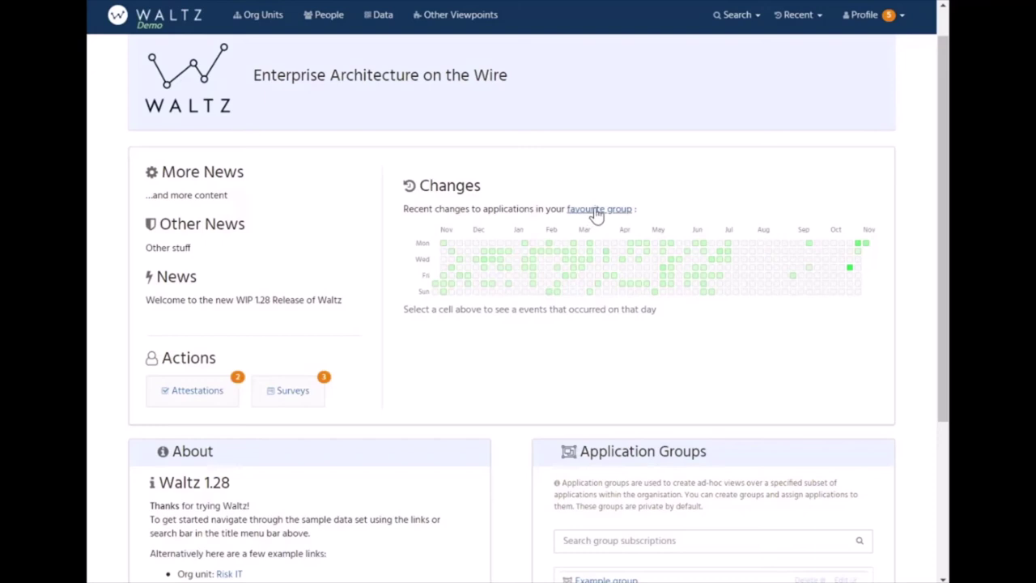
# Step: Open the recently viewed application Fox Terrier - 72 and add it to the favourites
pyautogui.click(801, 17)
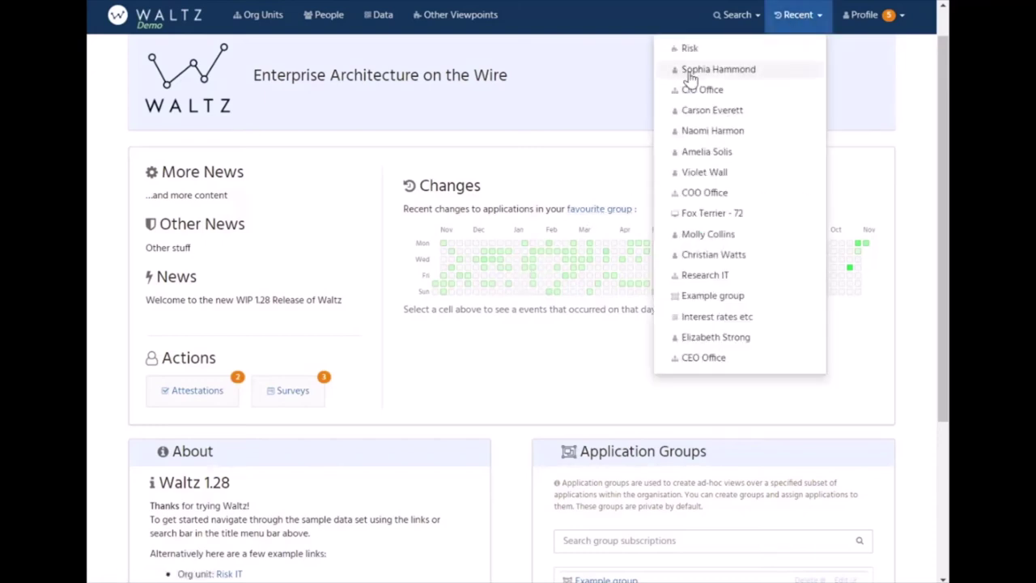
pyautogui.click(709, 212)
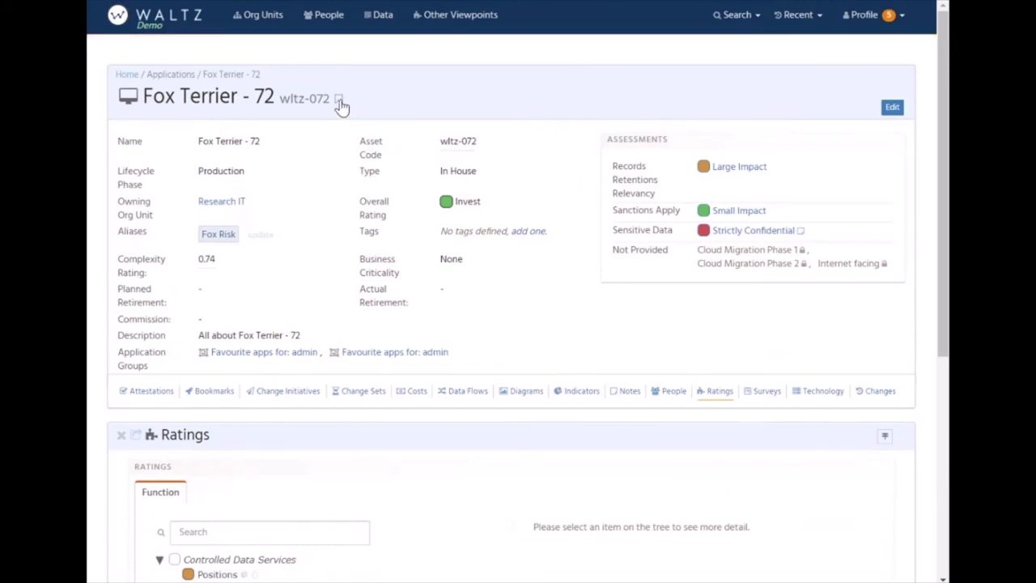
pyautogui.click(339, 100)
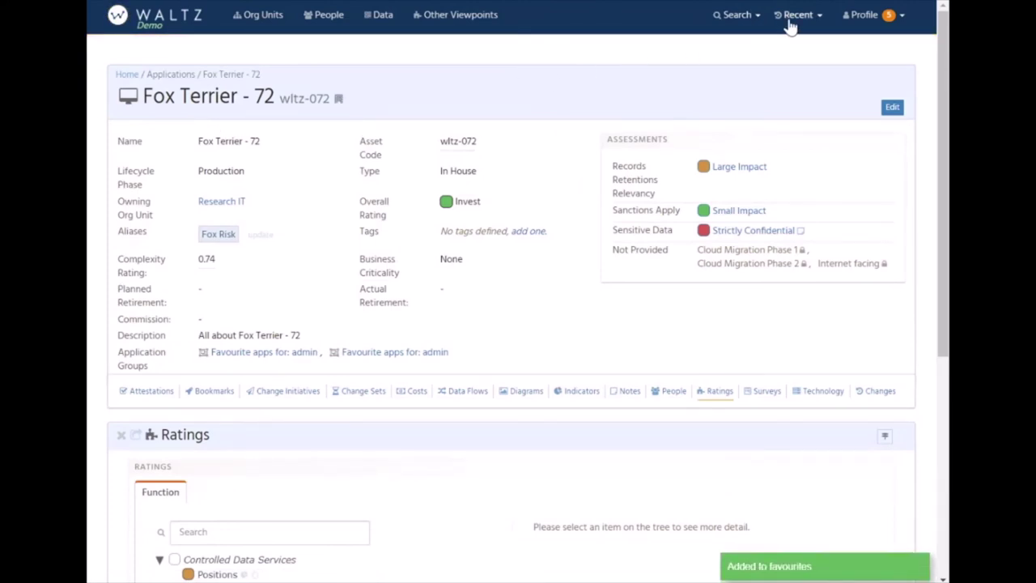
# Step: Return to the home page and use the Changes calendar to examine the application changes recorded on 2020-06-24
pyautogui.click(167, 18)
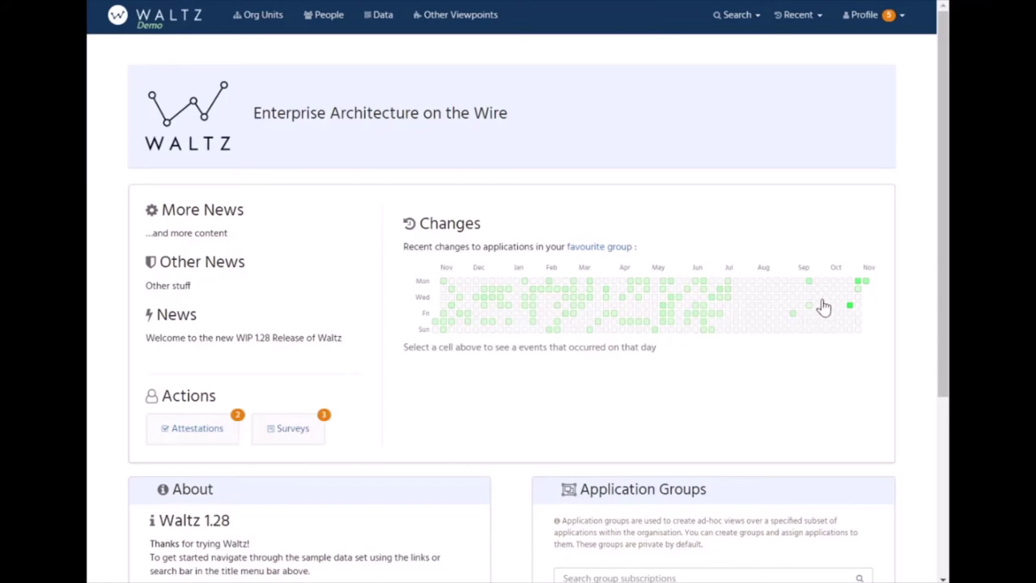
pyautogui.click(858, 283)
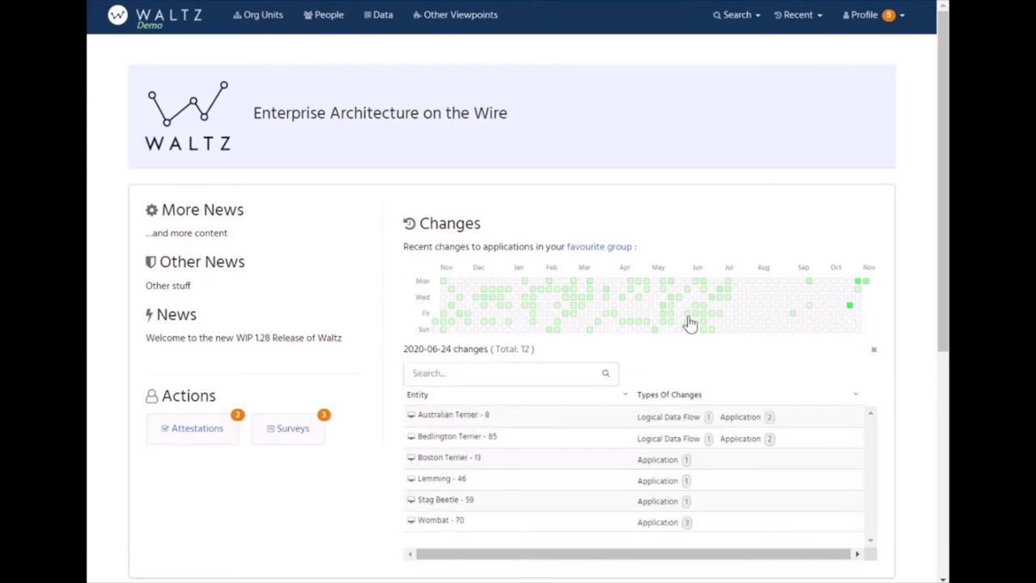
pyautogui.click(480, 437)
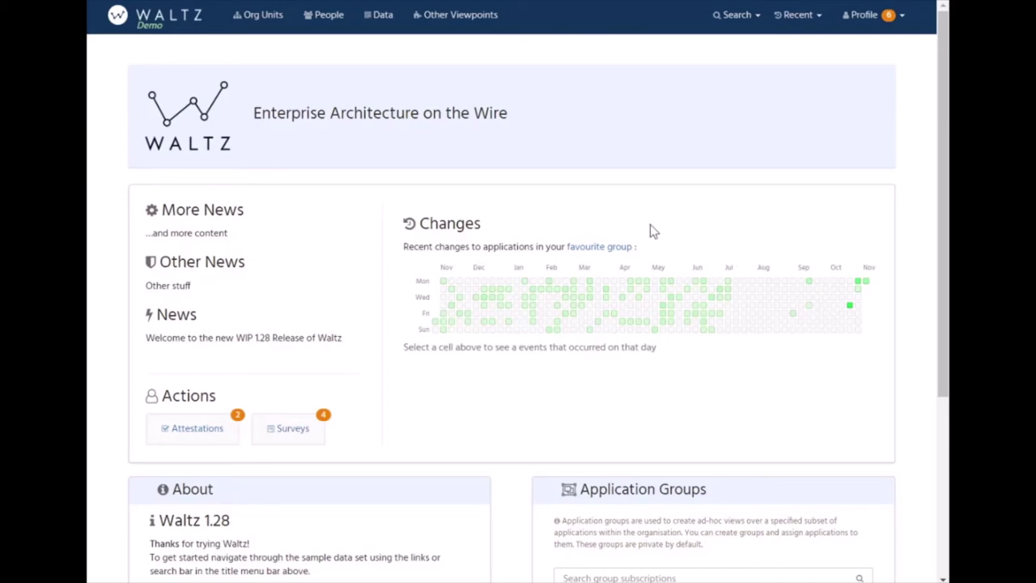
# Step: Open the Demo Survey template from the survey templates reached through the profile's surveys
pyautogui.click(859, 16)
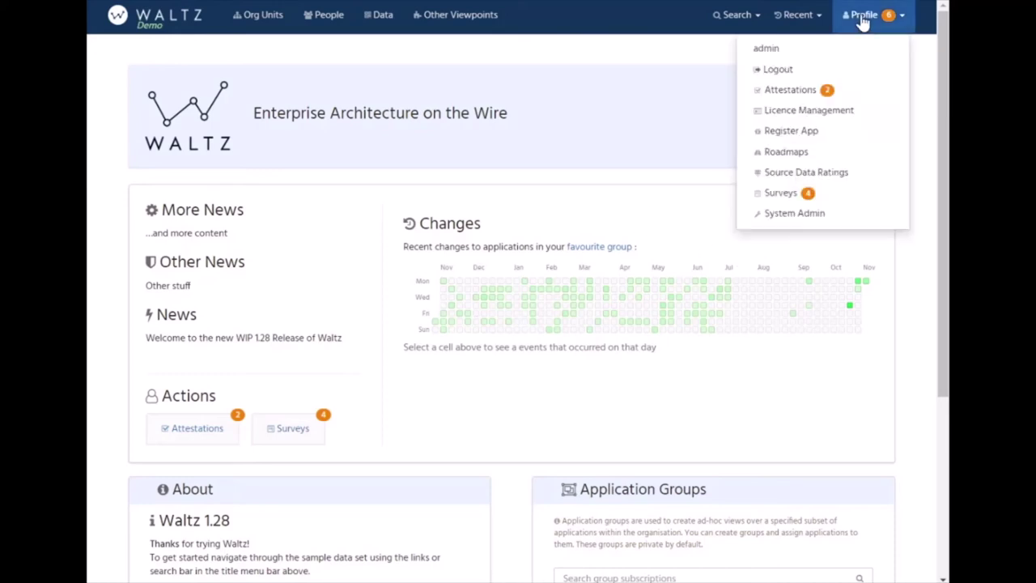
pyautogui.click(813, 194)
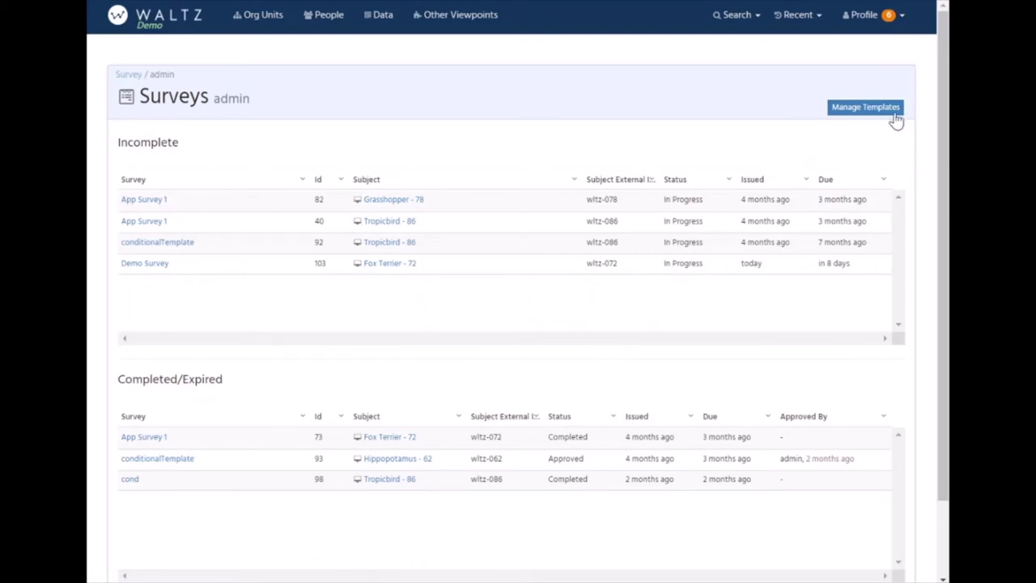
pyautogui.click(894, 111)
pyautogui.click(145, 249)
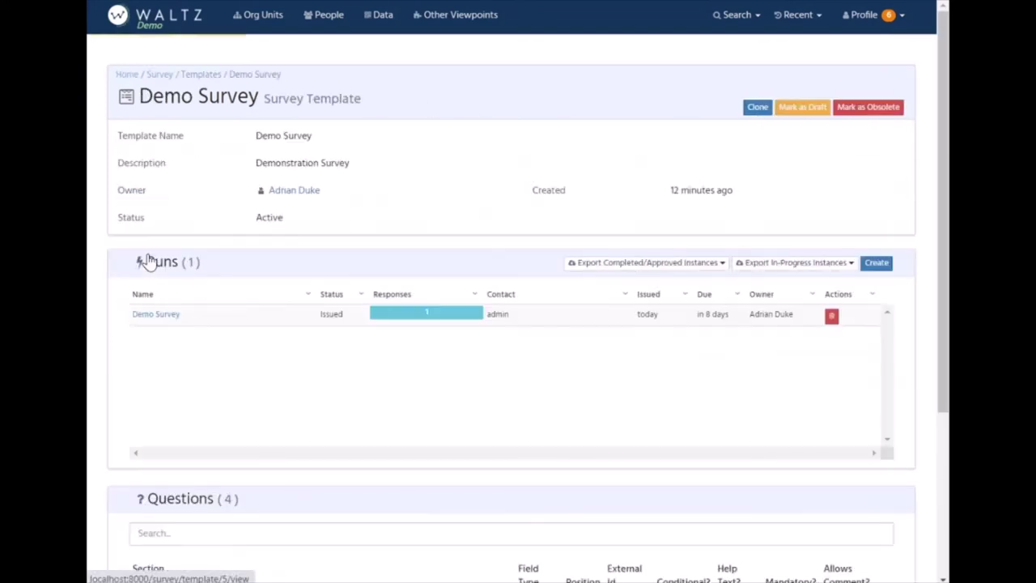
# Step: Show the conditional view of the Demo Survey's questions and highlight the assessmentRating("SENSITIVE") condition of the sensitive data question
pyautogui.scroll(-3, 298, 295)
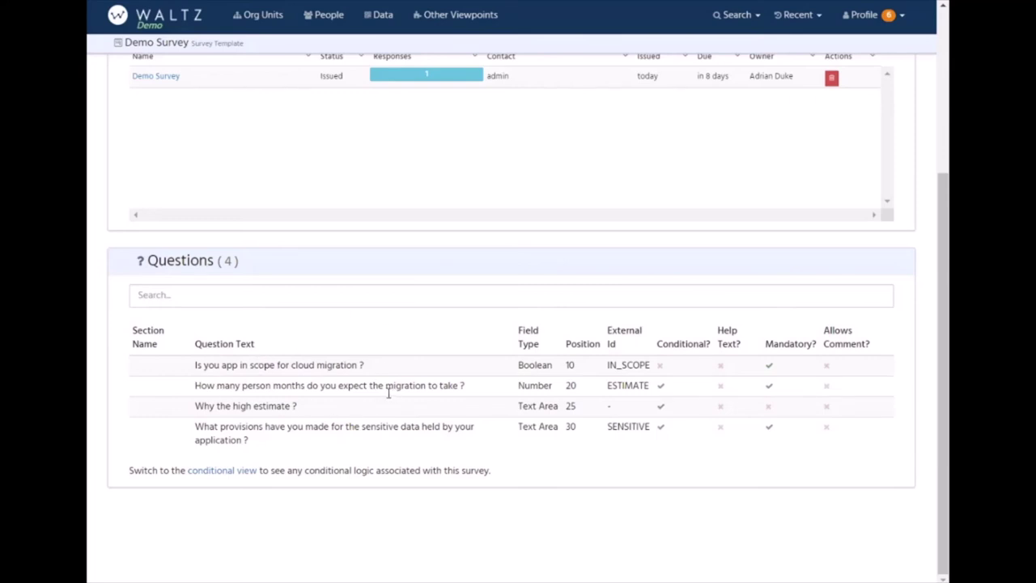
pyautogui.click(236, 470)
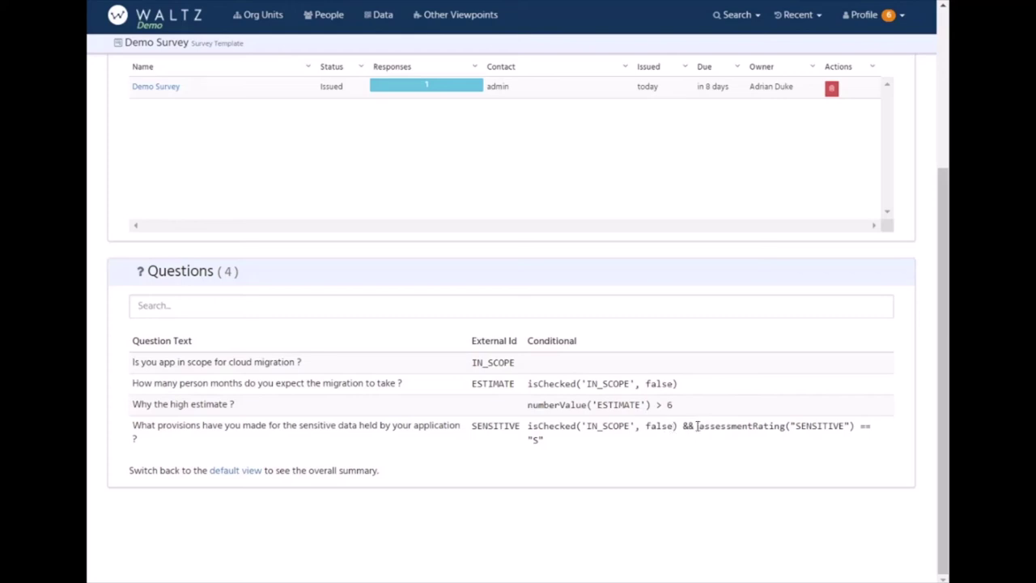
pyautogui.moveTo(696, 426); pyautogui.dragTo(859, 420)
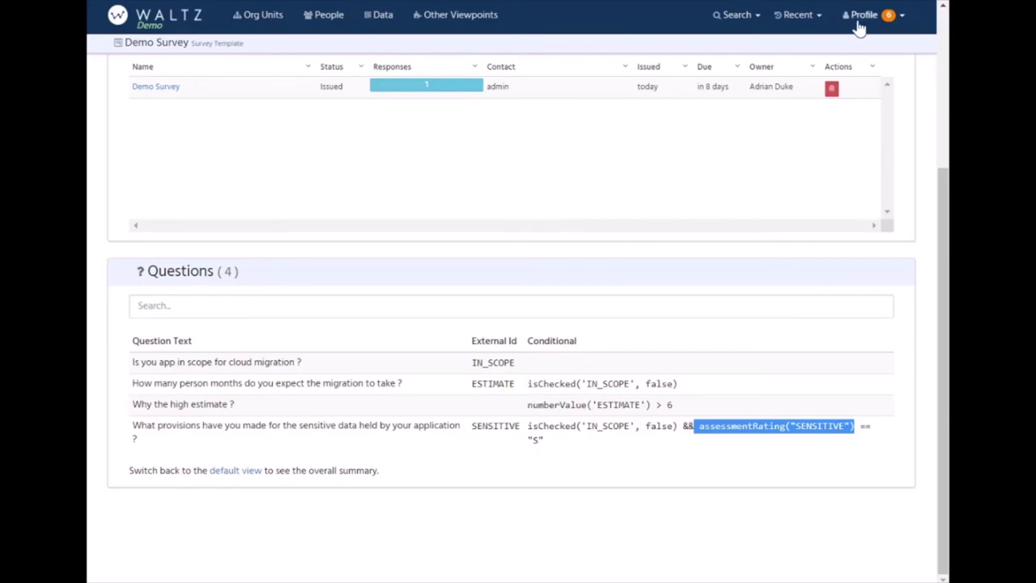
# Step: Open the recently viewed application Fox Terrier - 72 and set its Sensitive Data assessment rating to Public
pyautogui.click(799, 15)
pyautogui.click(678, 46)
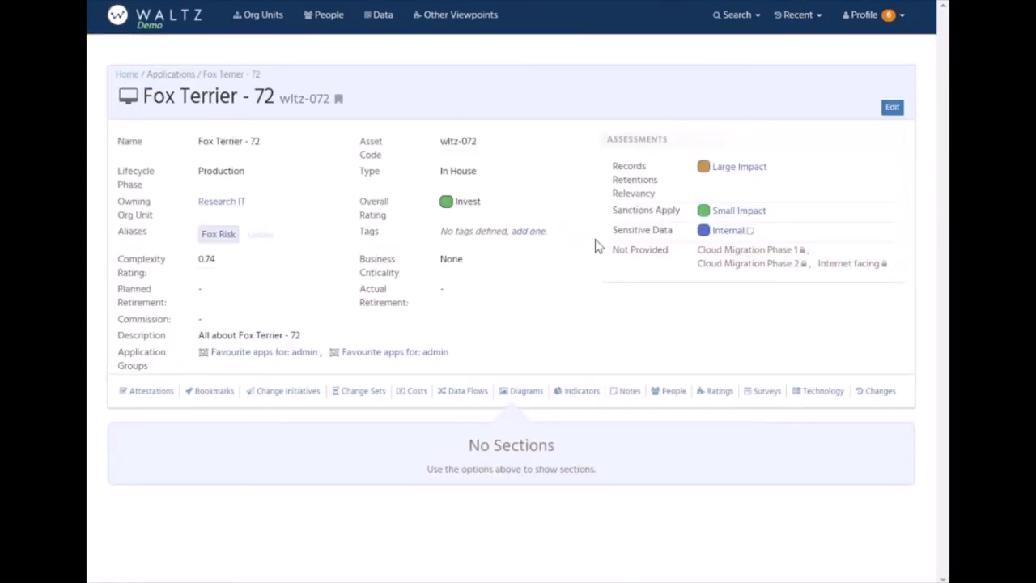
pyautogui.moveTo(730, 240)
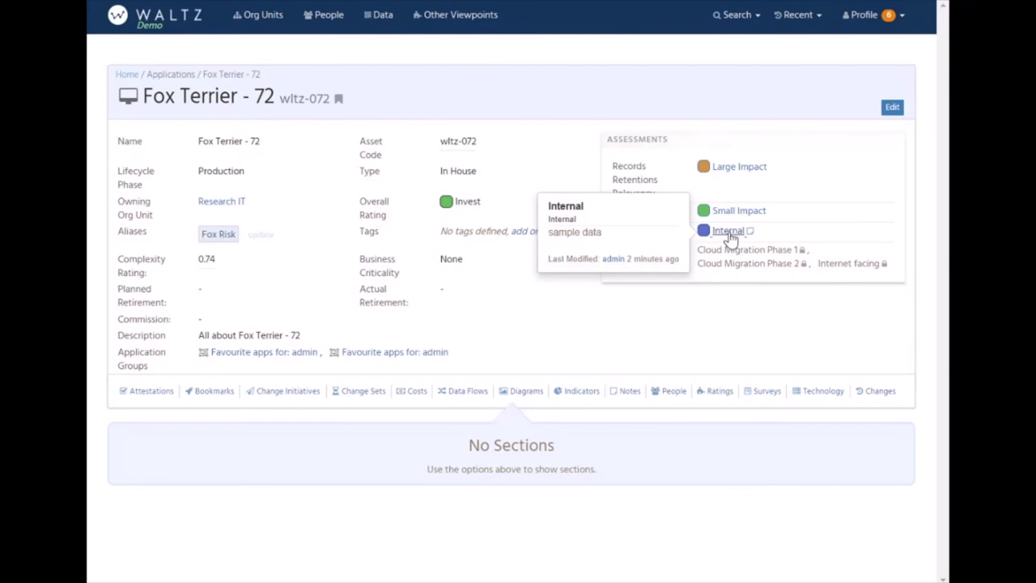
pyautogui.click(729, 232)
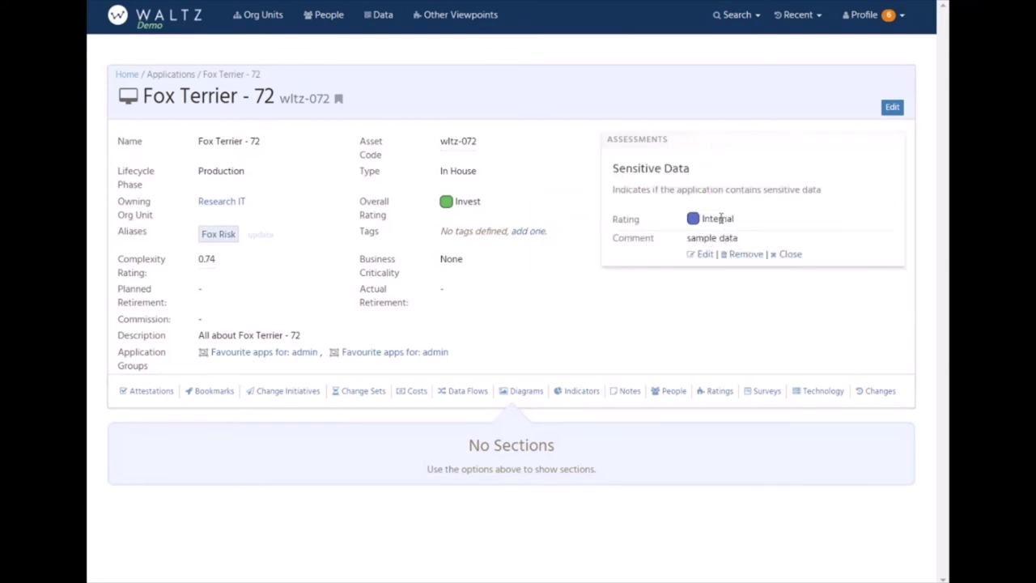
pyautogui.click(702, 254)
pyautogui.click(747, 231)
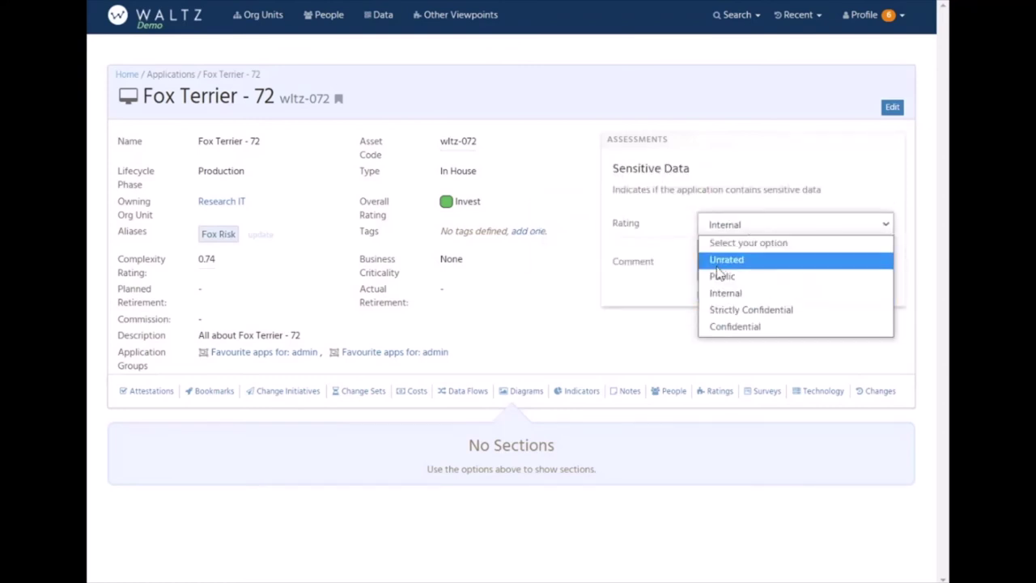
pyautogui.click(743, 275)
pyautogui.click(717, 295)
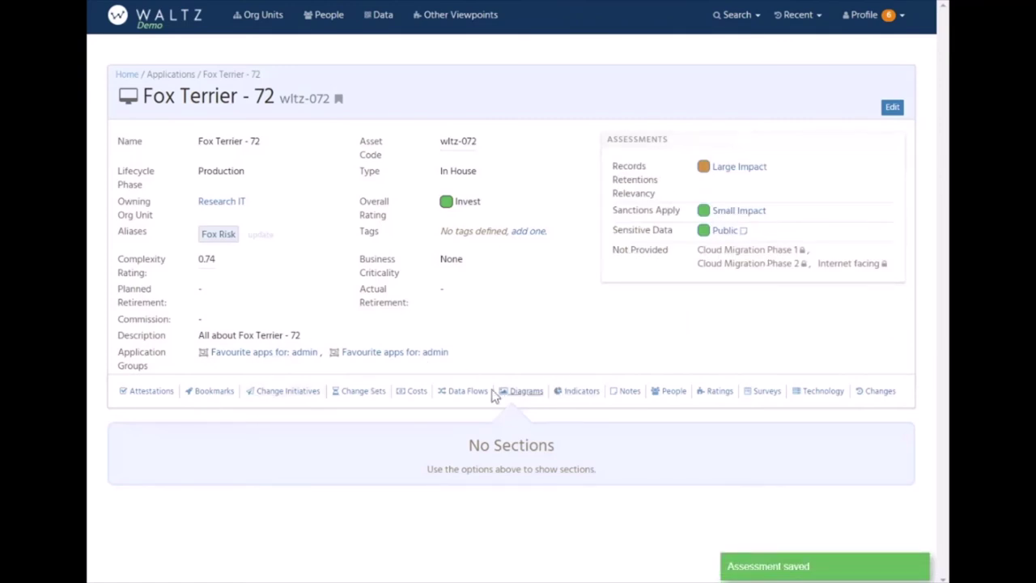
# Step: Open the application's Demo Survey, answer Yes to the cloud migration scope question and enter 10 expected person months
pyautogui.click(766, 391)
pyautogui.scroll(-1, 174, 412)
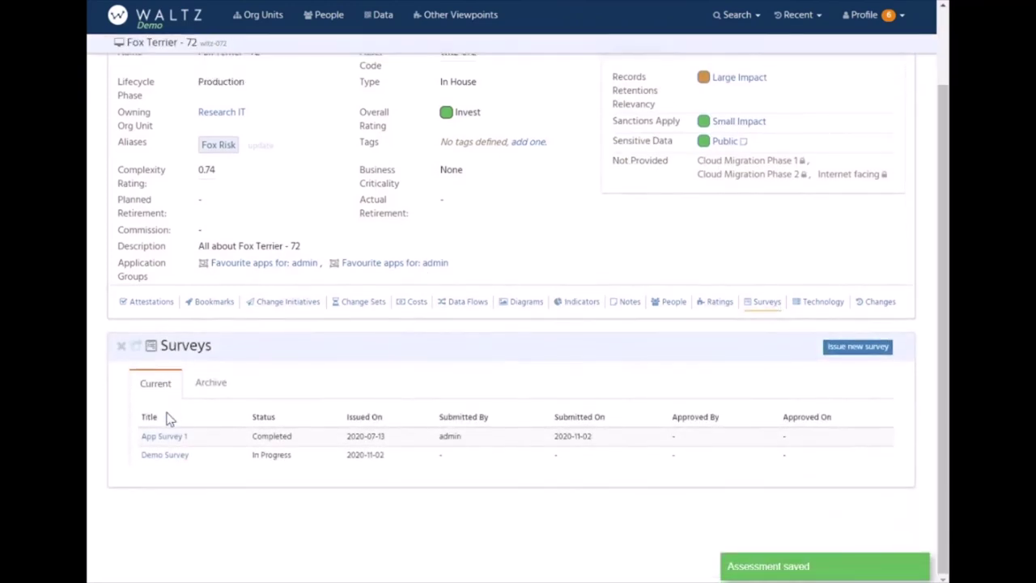
pyautogui.click(167, 456)
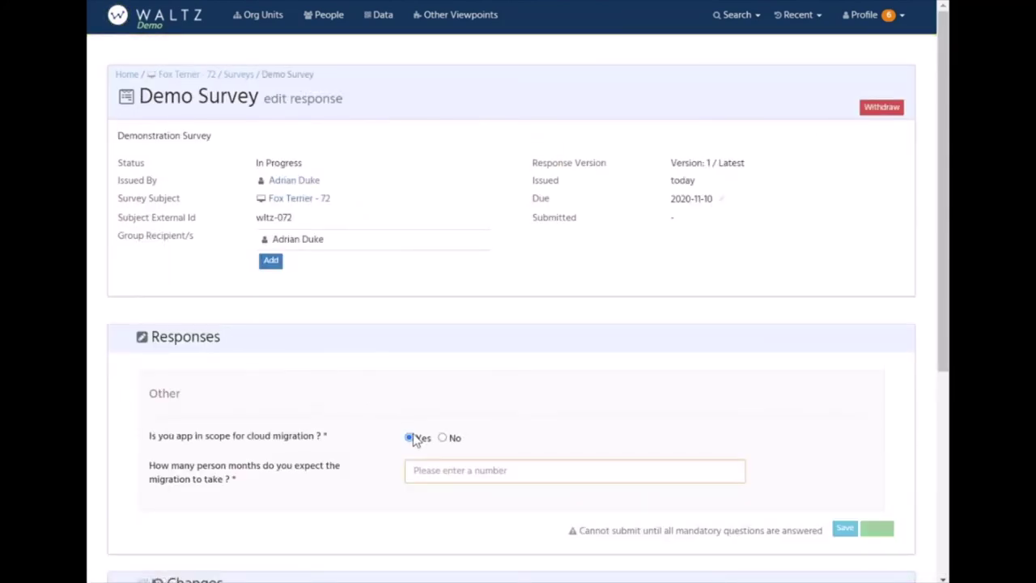
pyautogui.click(442, 437)
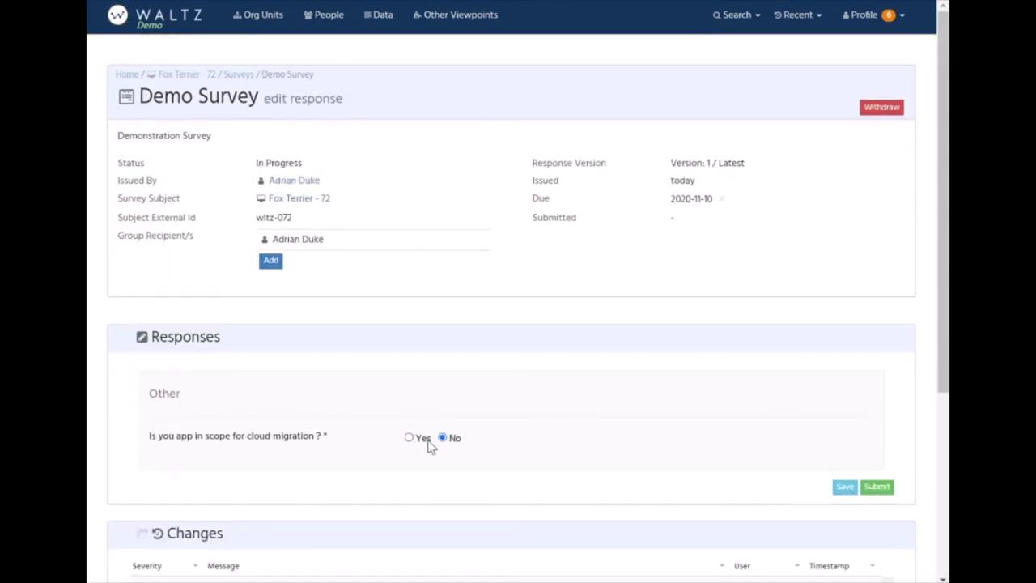
pyautogui.click(421, 437)
pyautogui.click(429, 469)
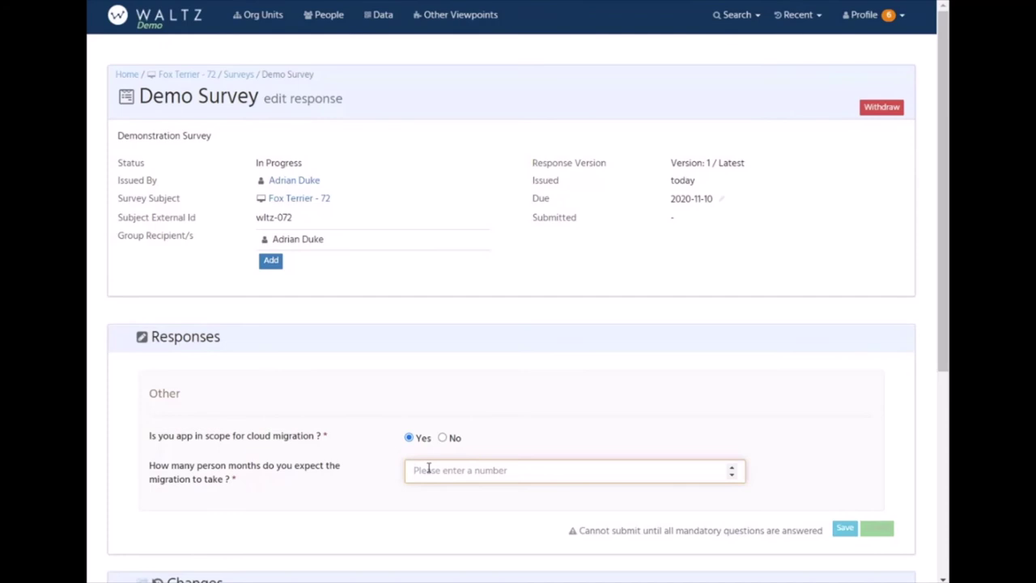
pyautogui.write('10')
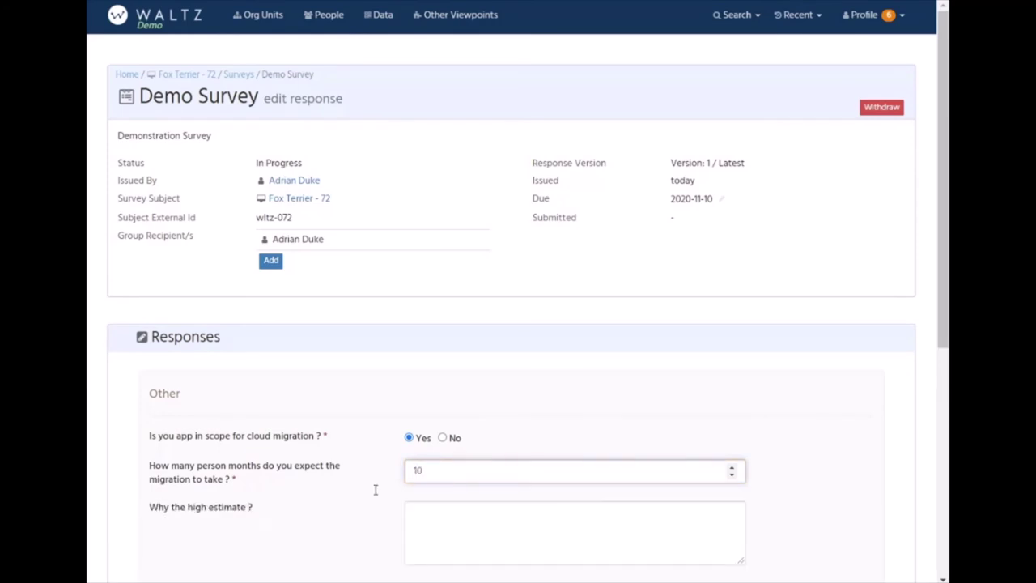
# Step: Enter "dsfsd" as the reason for the high estimate and save the survey response
pyautogui.click(594, 528)
pyautogui.write('dsfsd')
pyautogui.scroll(-5, 559, 496)
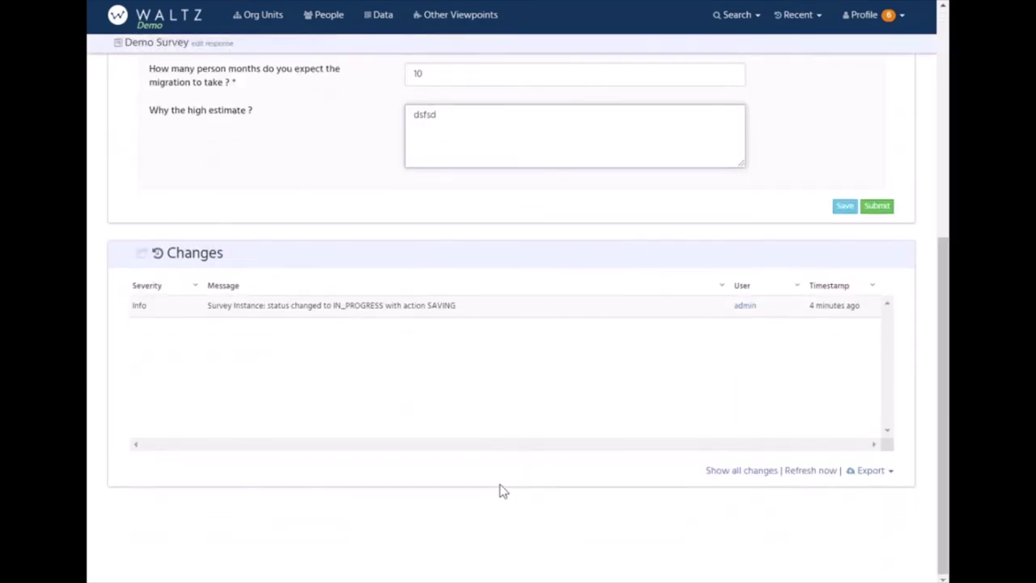
pyautogui.scroll(2, 499, 491)
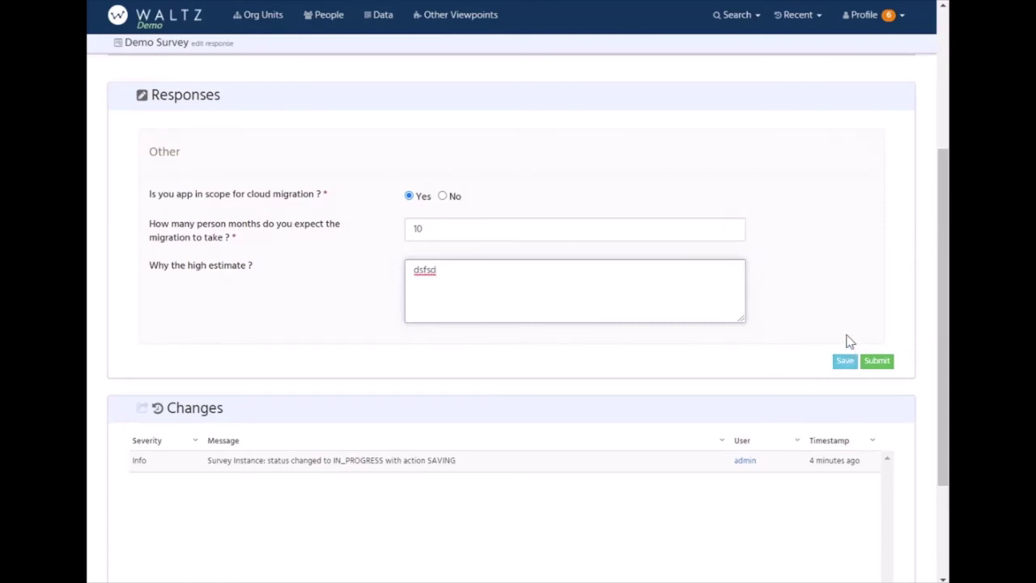
pyautogui.click(844, 360)
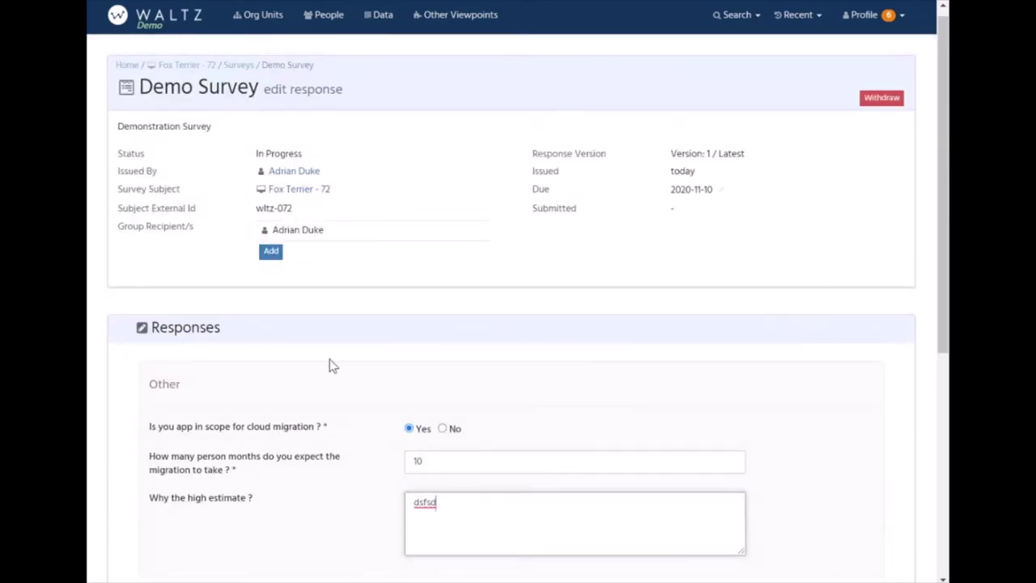
# Step: Return to the Fox Terrier - 72 application and set its Sensitive Data assessment rating to Strictly Confidential
pyautogui.click(203, 65)
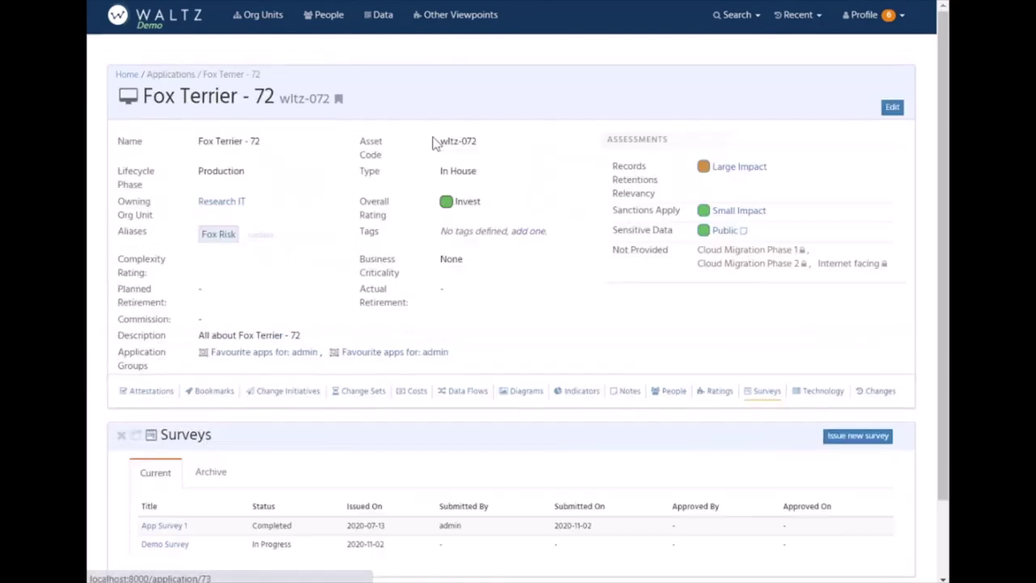
pyautogui.click(729, 231)
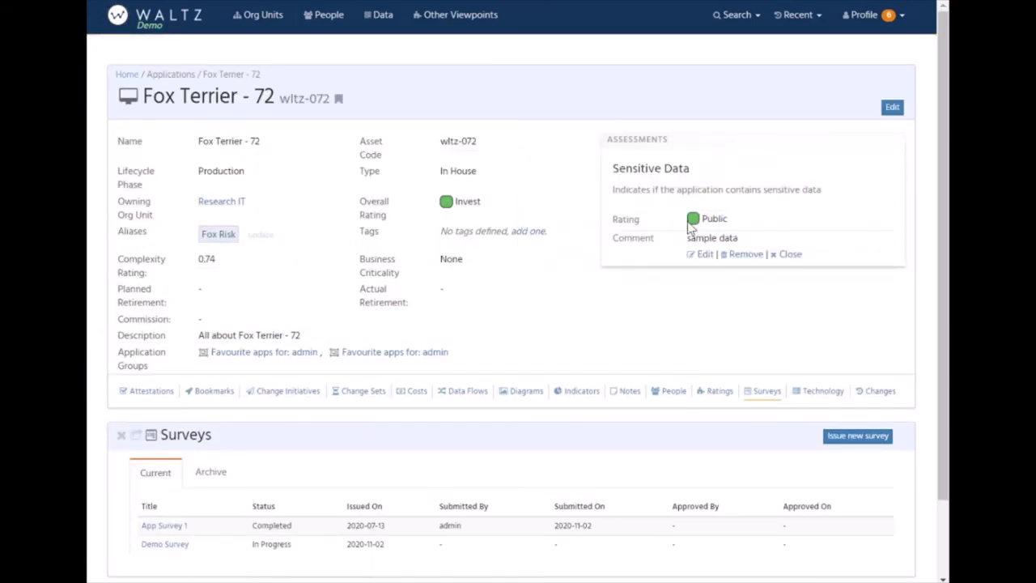
pyautogui.click(705, 257)
pyautogui.click(739, 225)
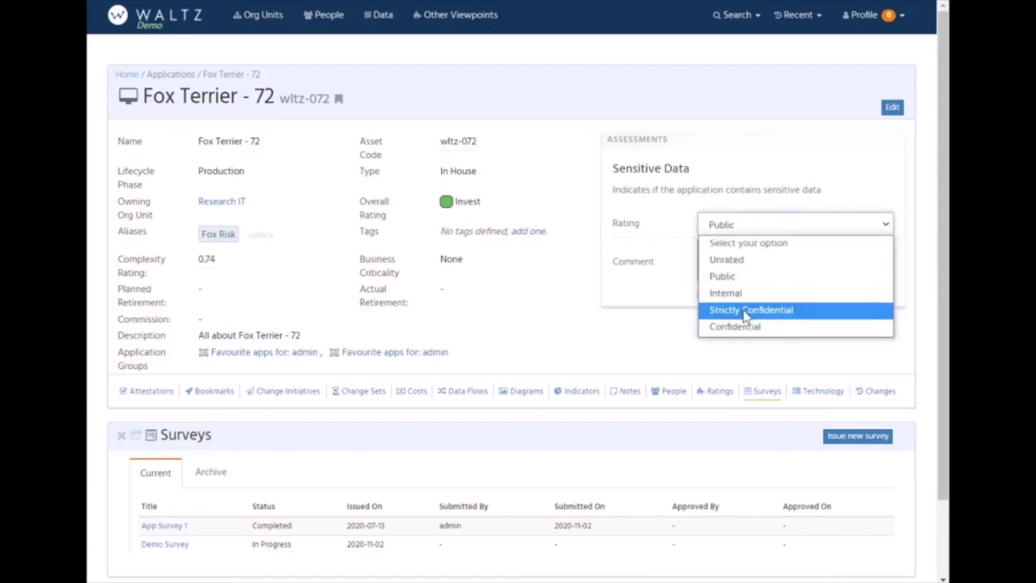
pyautogui.click(745, 310)
pyautogui.click(712, 296)
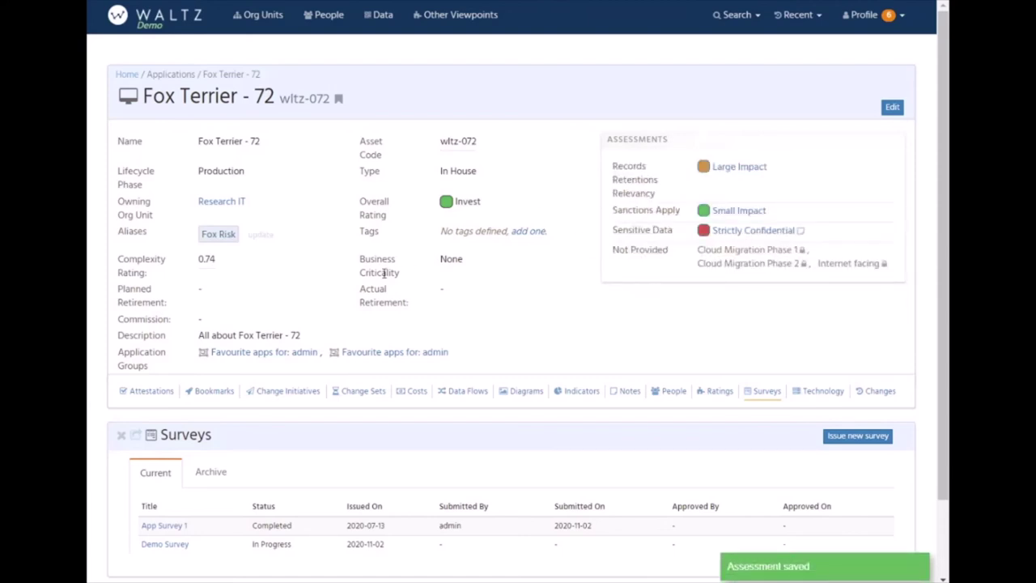
# Step: Reopen the Demo Survey, answer the sensitive data provisions question with "sdfds" and save the response
pyautogui.click(164, 544)
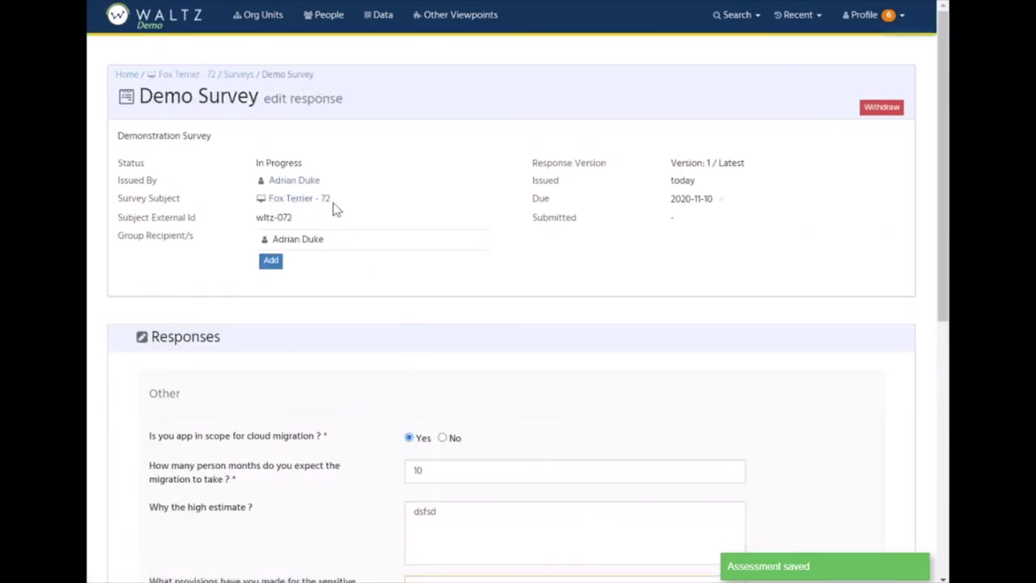
pyautogui.scroll(-3, 289, 289)
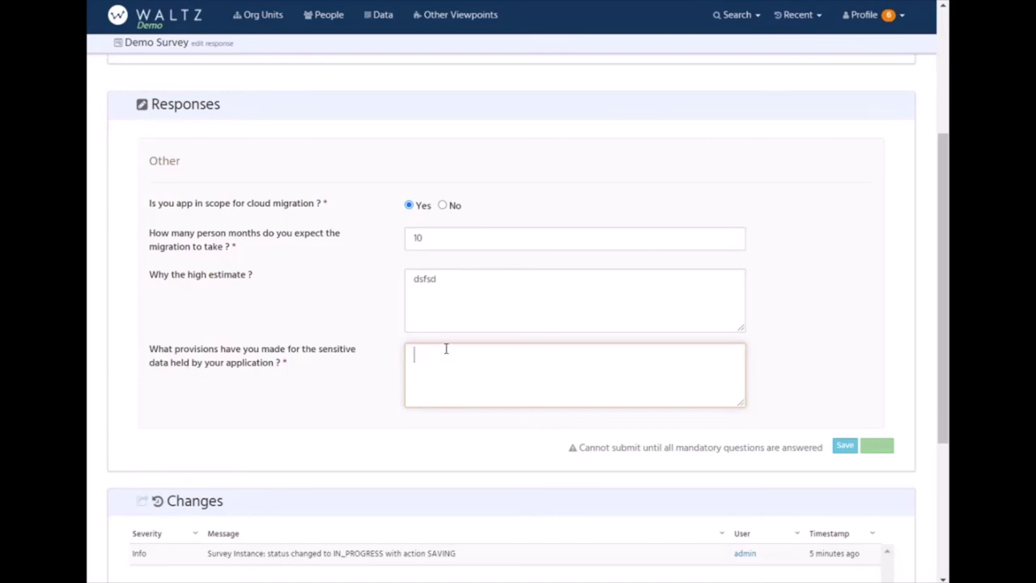
pyautogui.write('sdfds')
pyautogui.click(844, 446)
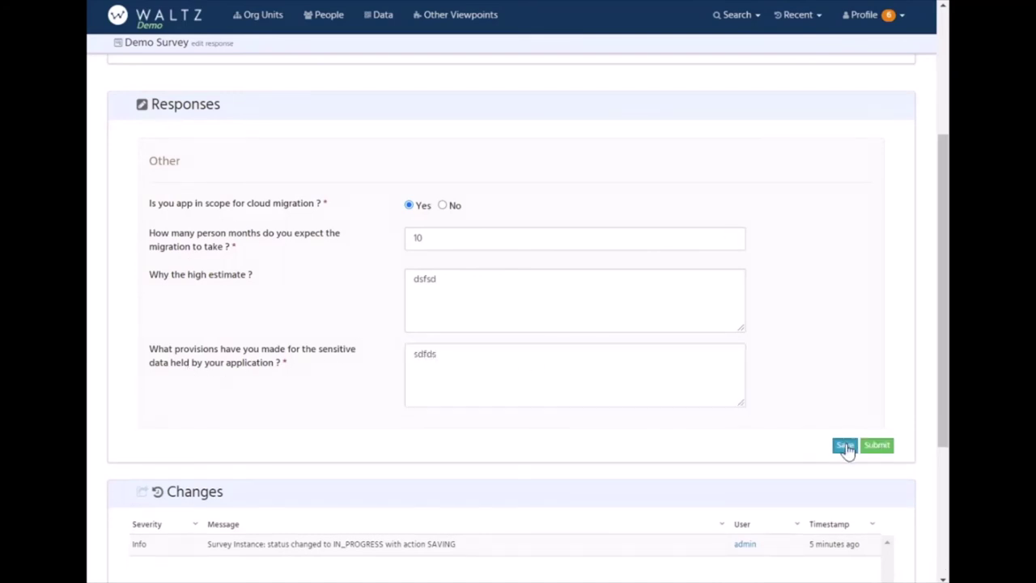
# Step: Open the recently viewed CIO Office org unit and return to the Fox Terrier - 72 application page
pyautogui.click(593, 70)
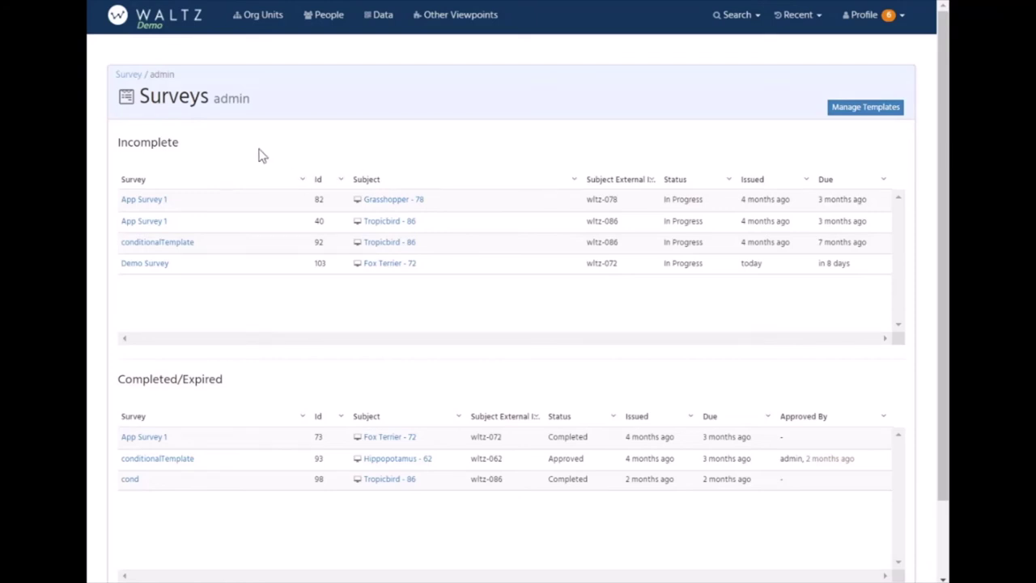
pyautogui.click(815, 19)
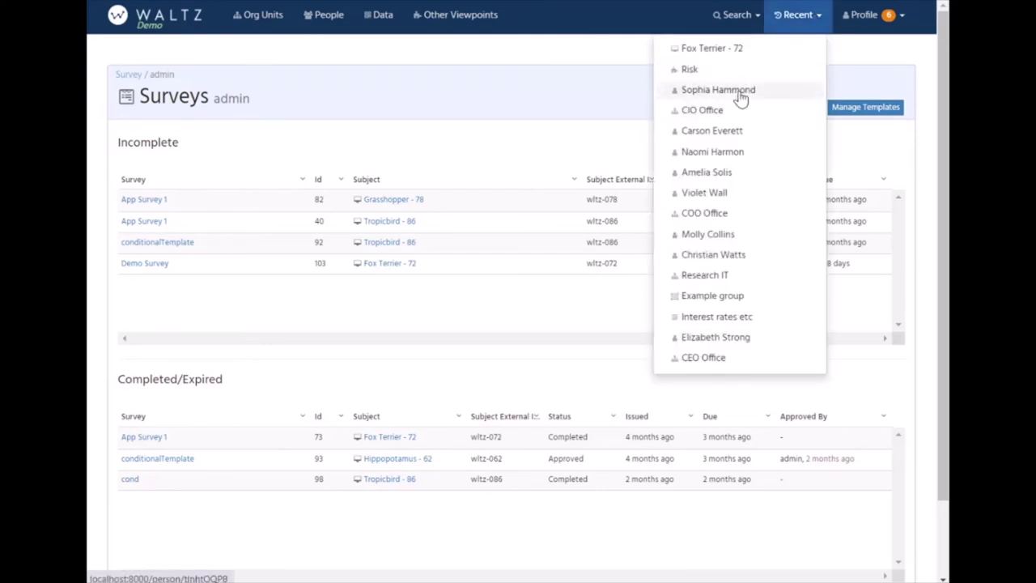
pyautogui.click(715, 112)
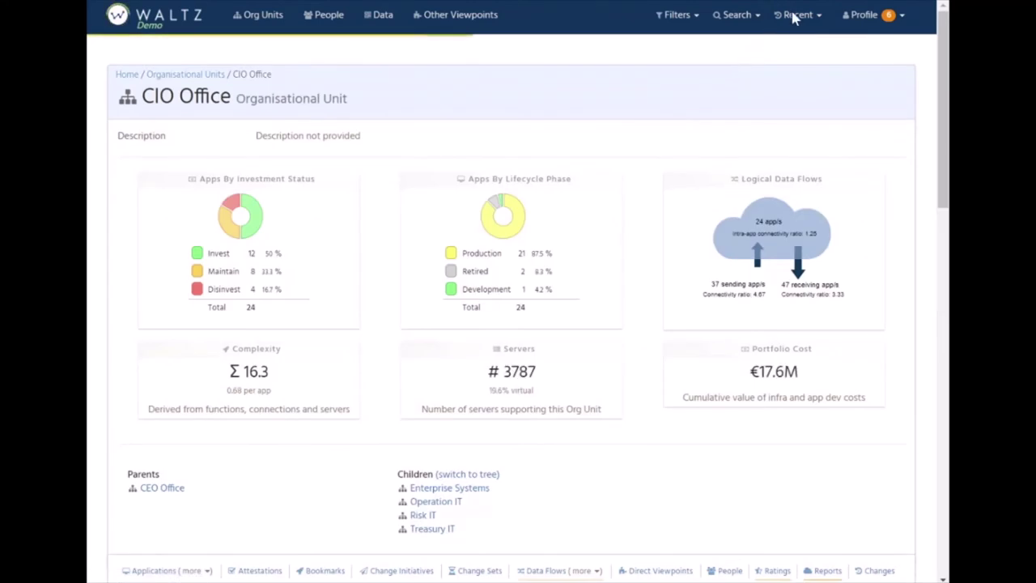
pyautogui.click(795, 15)
pyautogui.click(688, 71)
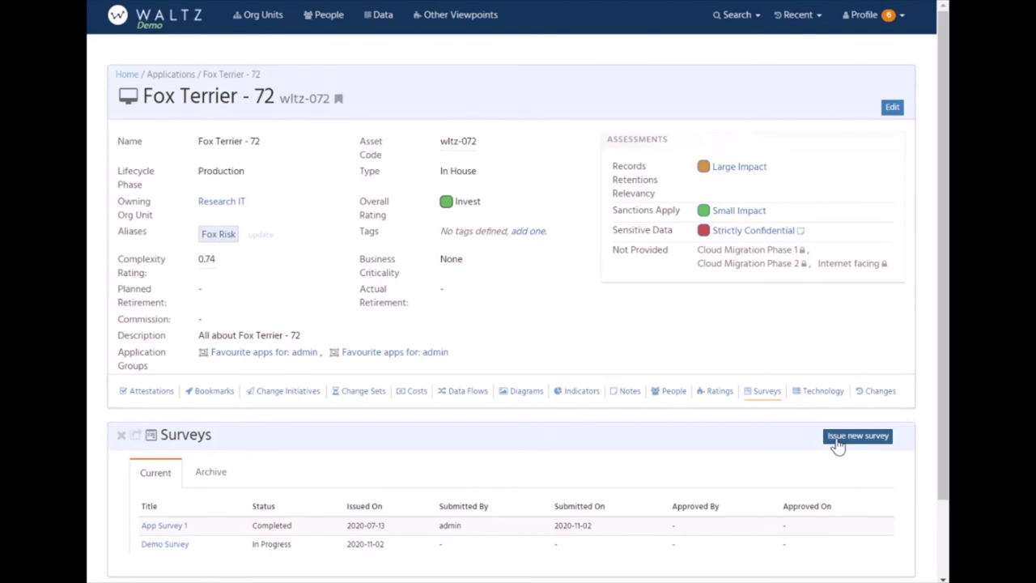
# Step: Start creating a new run of the Demo Survey template, reached through the profile's surveys and their templates
pyautogui.click(862, 18)
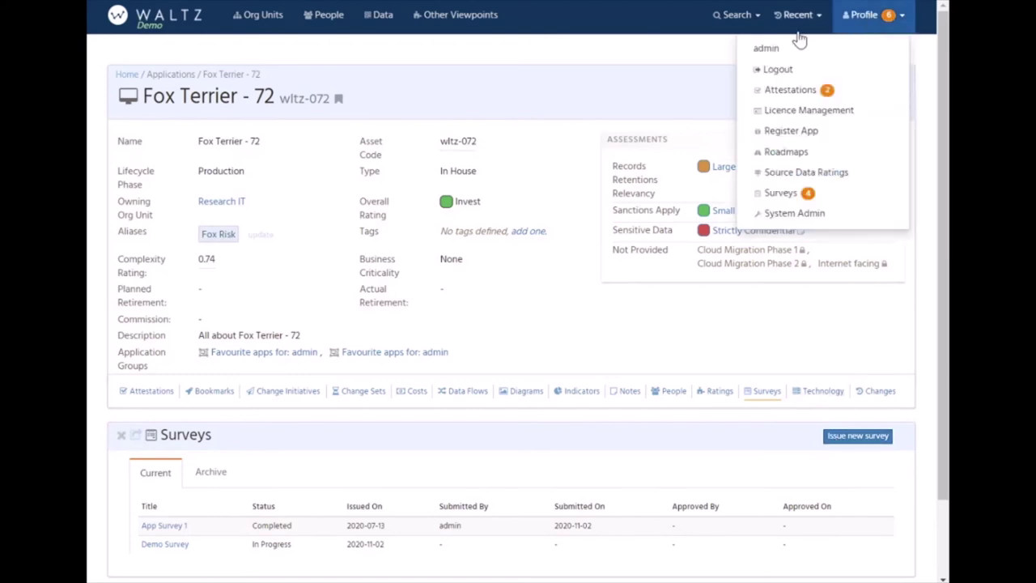
pyautogui.click(786, 194)
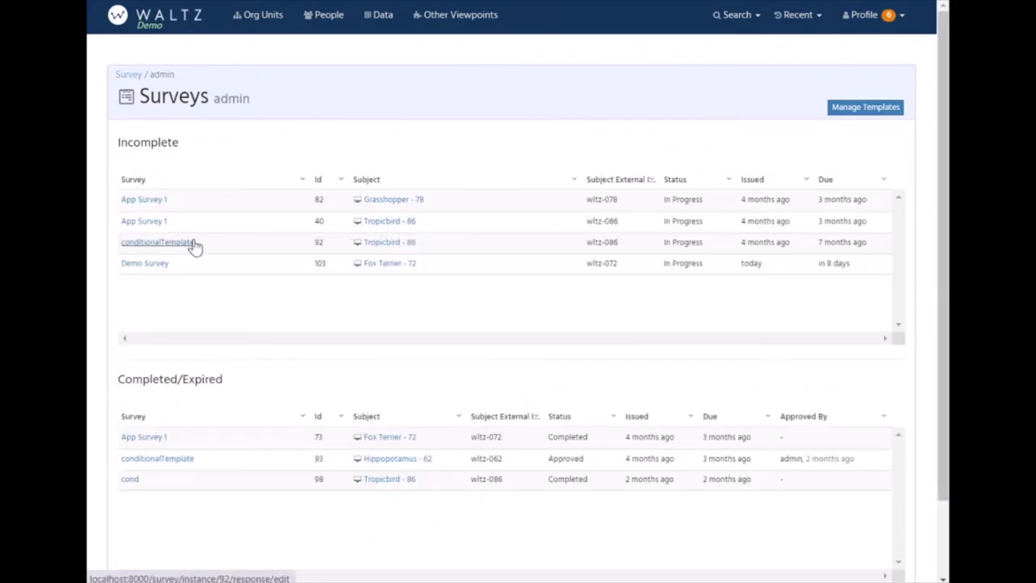
pyautogui.scroll(-1, 228, 282)
pyautogui.scroll(1, 229, 282)
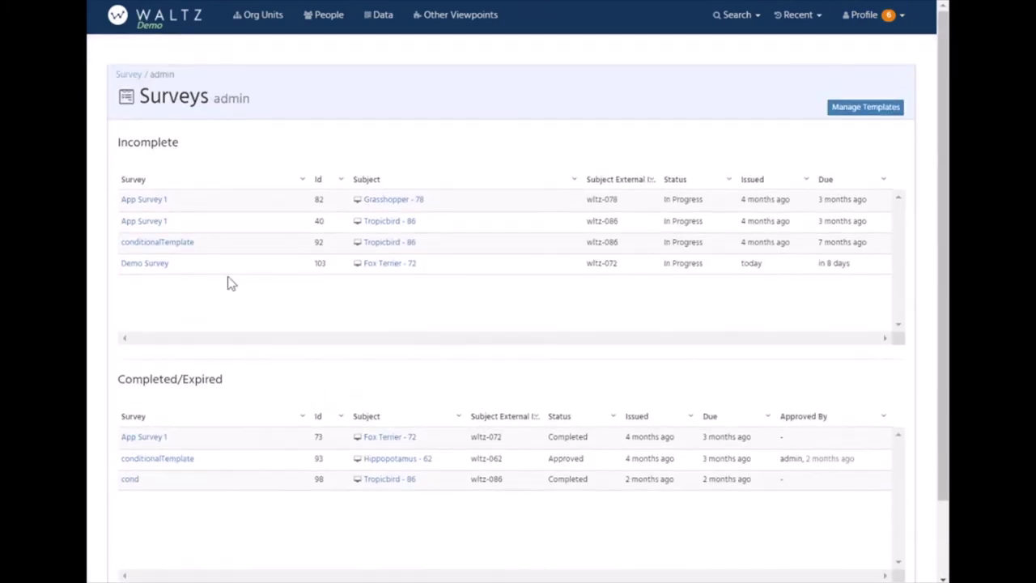
pyautogui.click(867, 108)
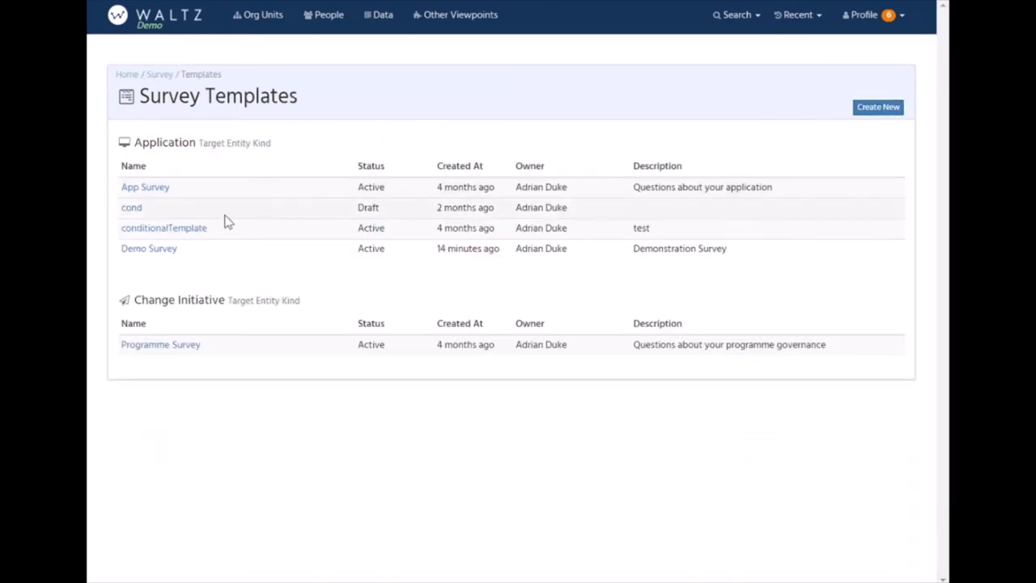
pyautogui.click(148, 250)
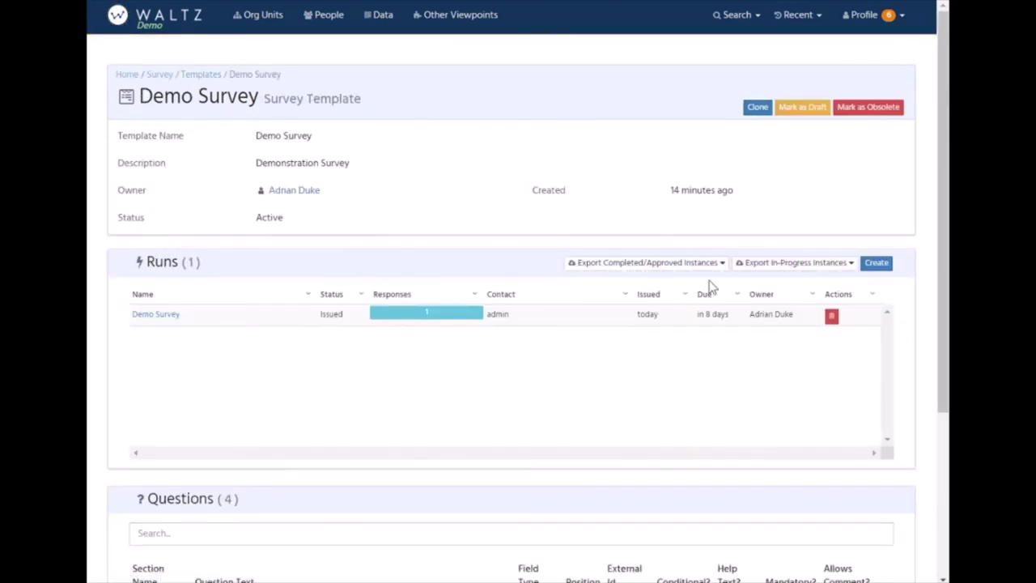
pyautogui.click(877, 265)
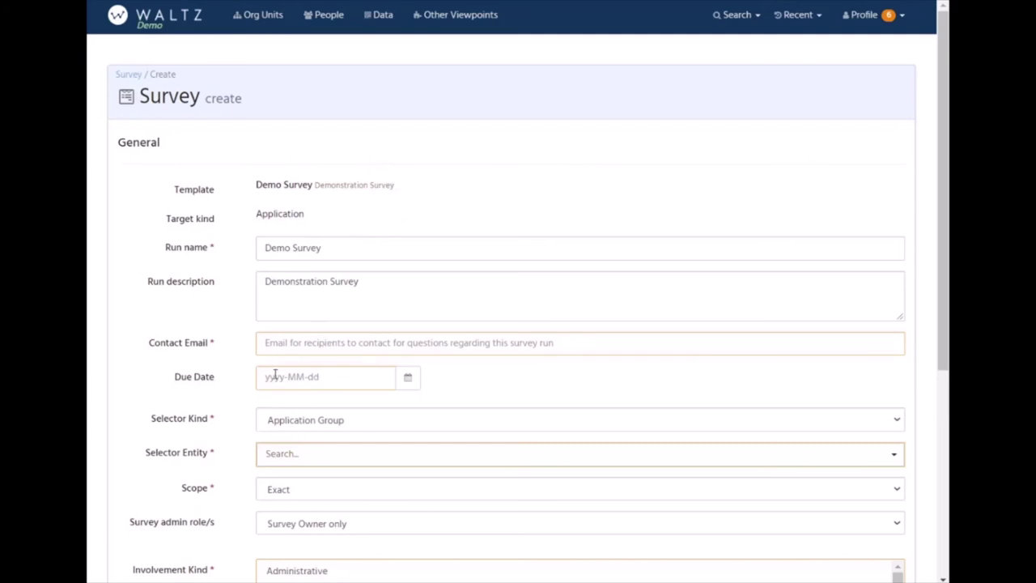
pyautogui.click(280, 424)
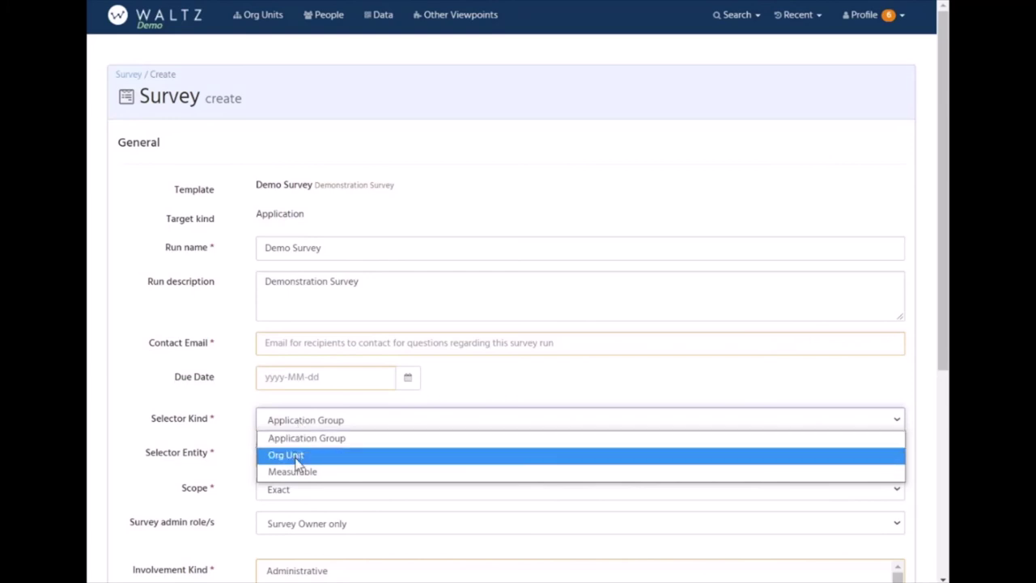
pyautogui.click(222, 451)
pyautogui.click(273, 490)
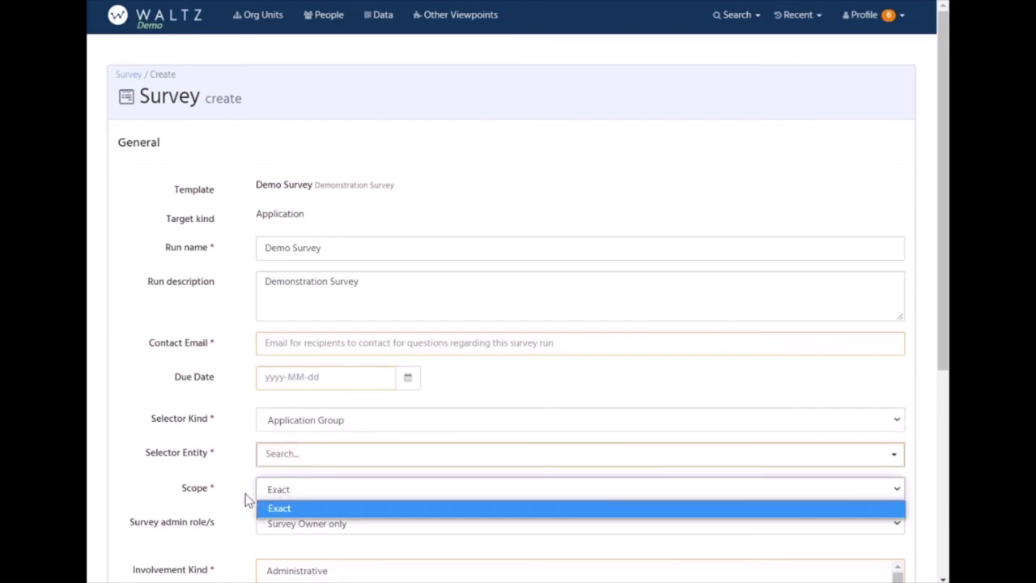
pyautogui.click(259, 495)
# Step: Set the survey run's selector kind to Org Unit and its scope to Children
pyautogui.click(318, 428)
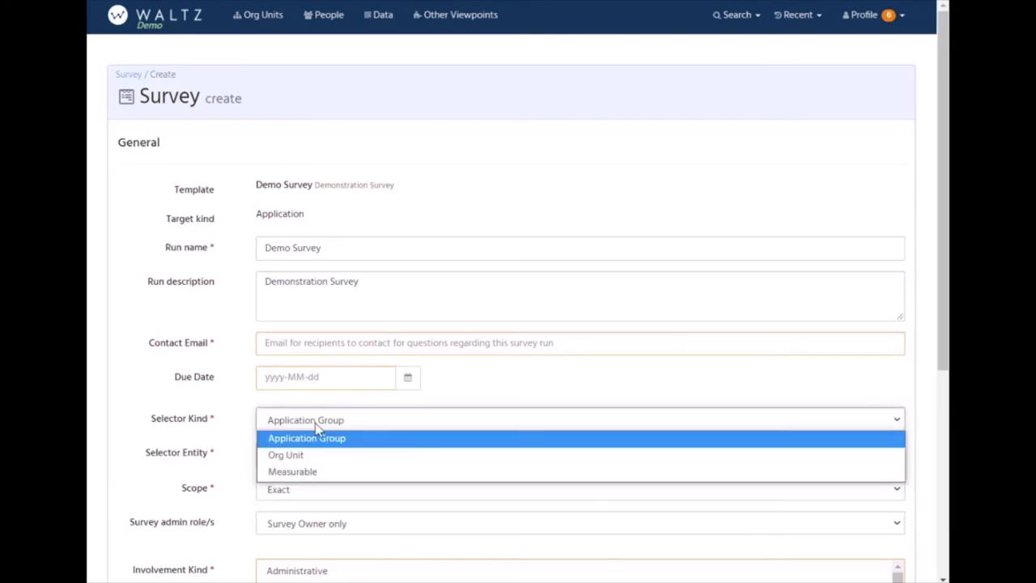
pyautogui.click(283, 457)
pyautogui.click(293, 490)
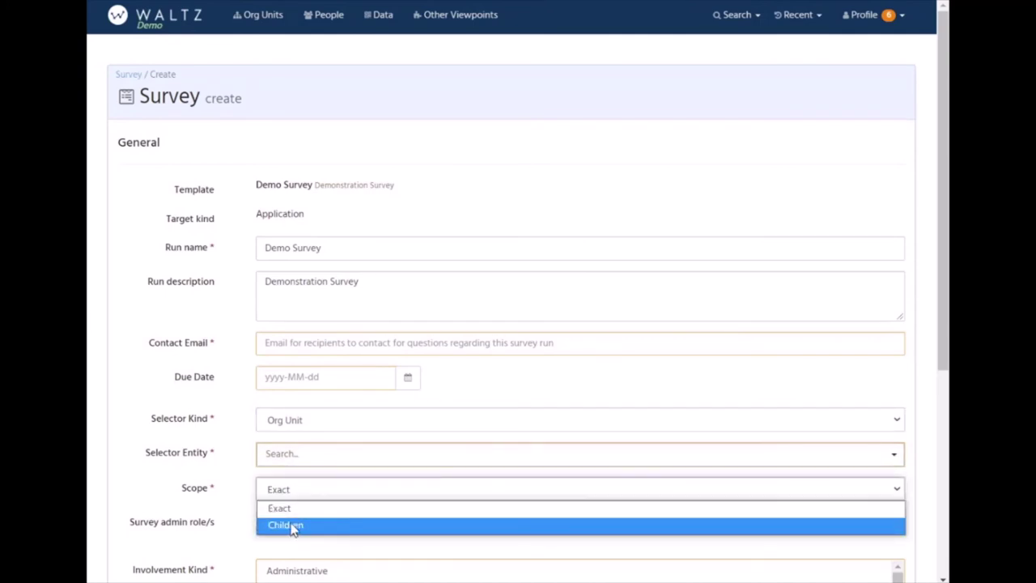
pyautogui.click(291, 525)
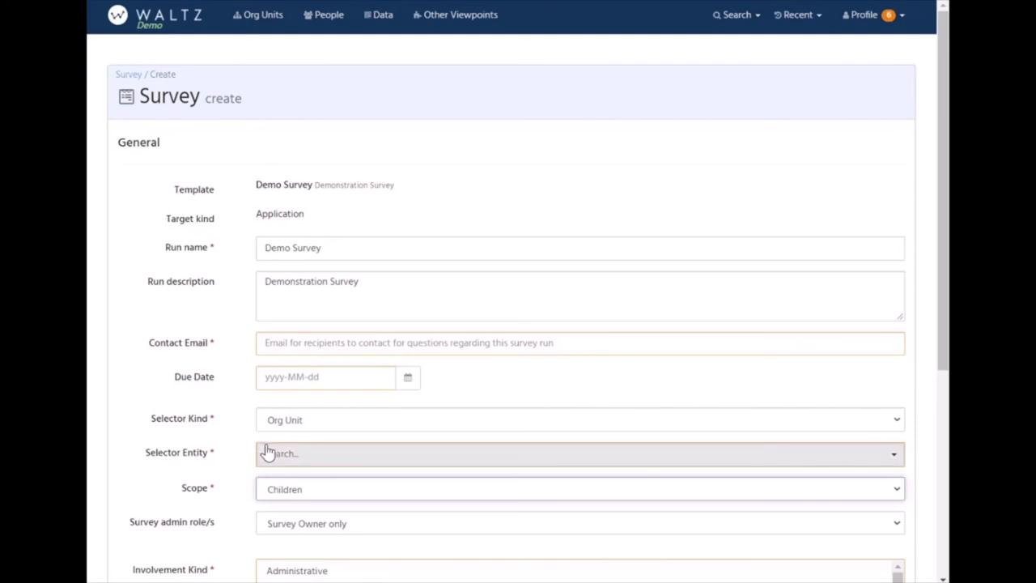
# Step: Set the survey run's selector entity to the Risk IT org unit
pyautogui.click(273, 456)
pyautogui.write('risk')
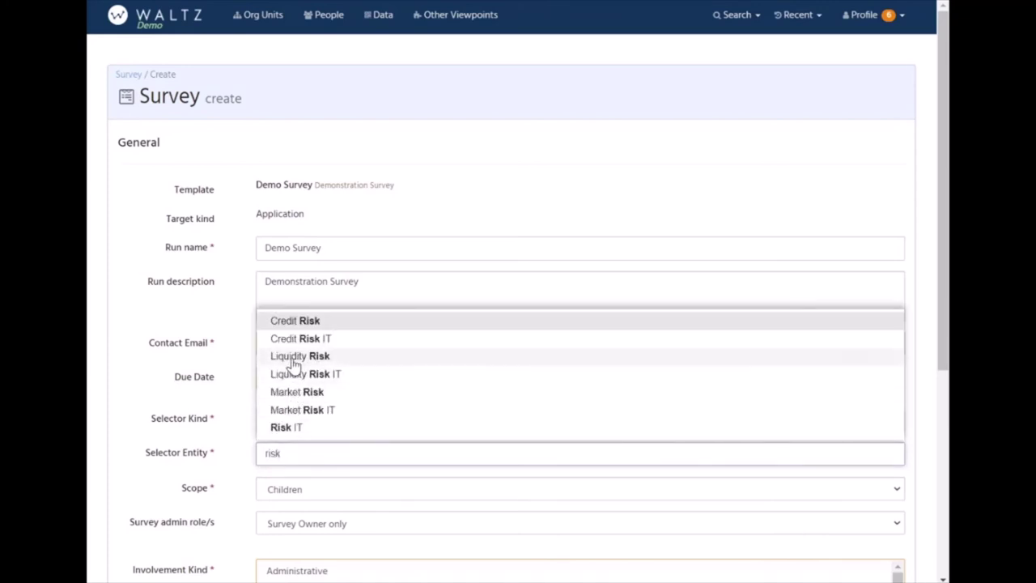
pyautogui.click(287, 427)
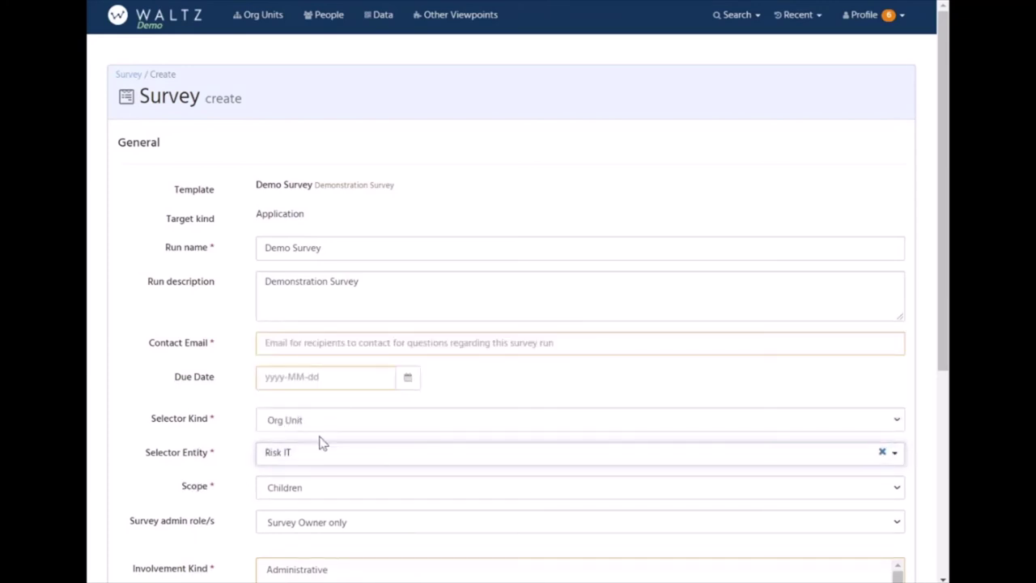
# Step: Select Data Architect, Data Owner, IT Architect and IT Lead as the survey run's involvement kinds
pyautogui.scroll(-1, 203, 460)
pyautogui.scroll(-2, 203, 460)
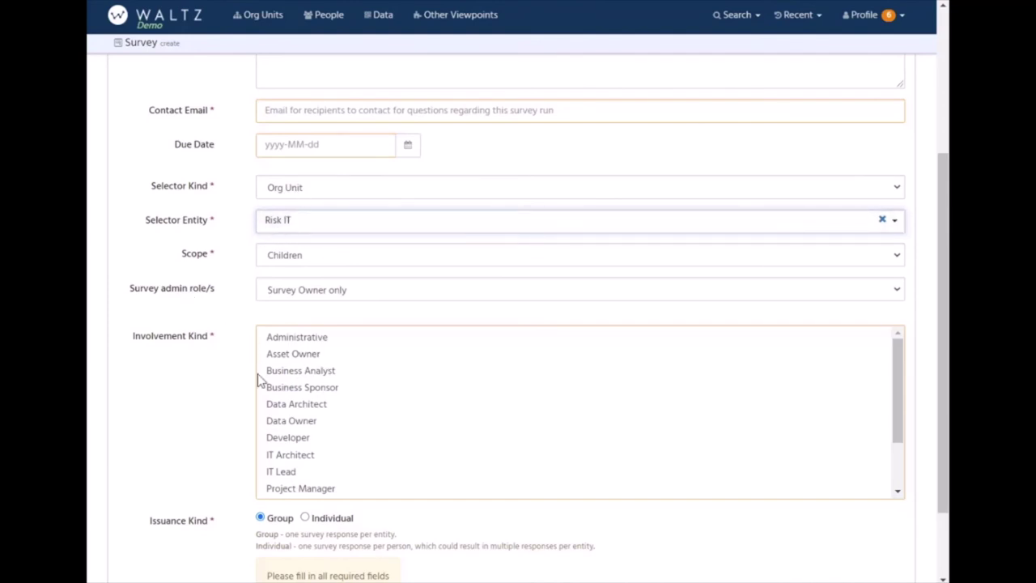
pyautogui.click(298, 423)
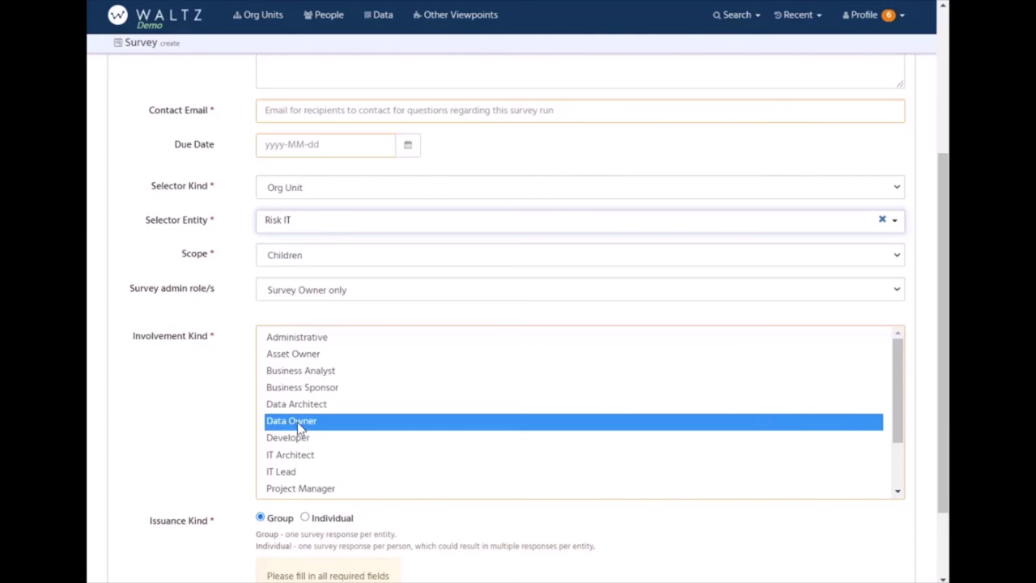
pyautogui.keyDown('ctrl'); pyautogui.click(306, 404); pyautogui.keyUp('ctrl')
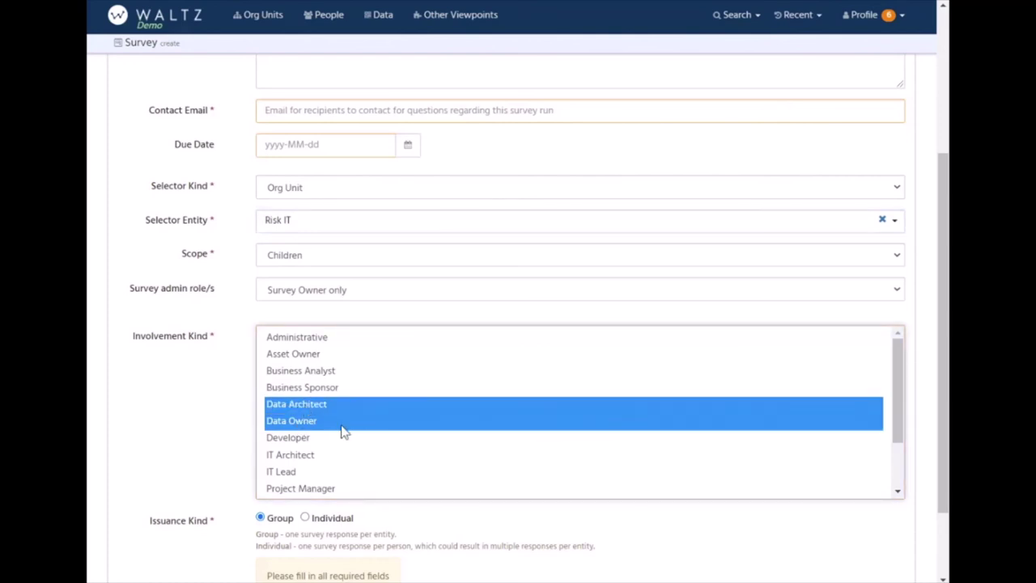
pyautogui.keyDown('ctrl'); pyautogui.click(301, 455); pyautogui.keyUp('ctrl')
pyautogui.keyDown('ctrl'); pyautogui.click(308, 472); pyautogui.keyUp('ctrl')
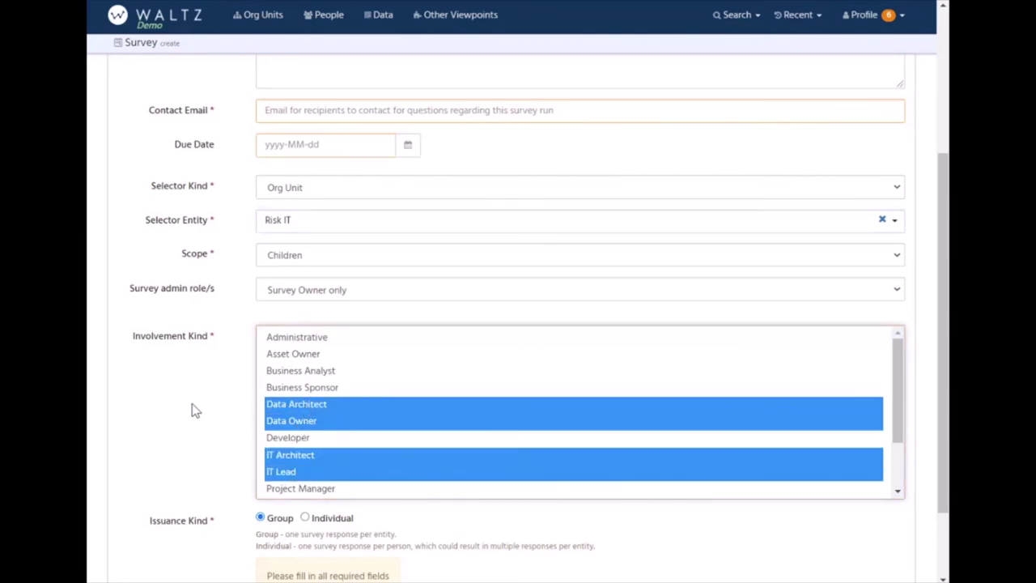
# Step: Enter czcx as the run's contact email and set its due date to 2020-07-24
pyautogui.scroll(-2, 191, 403)
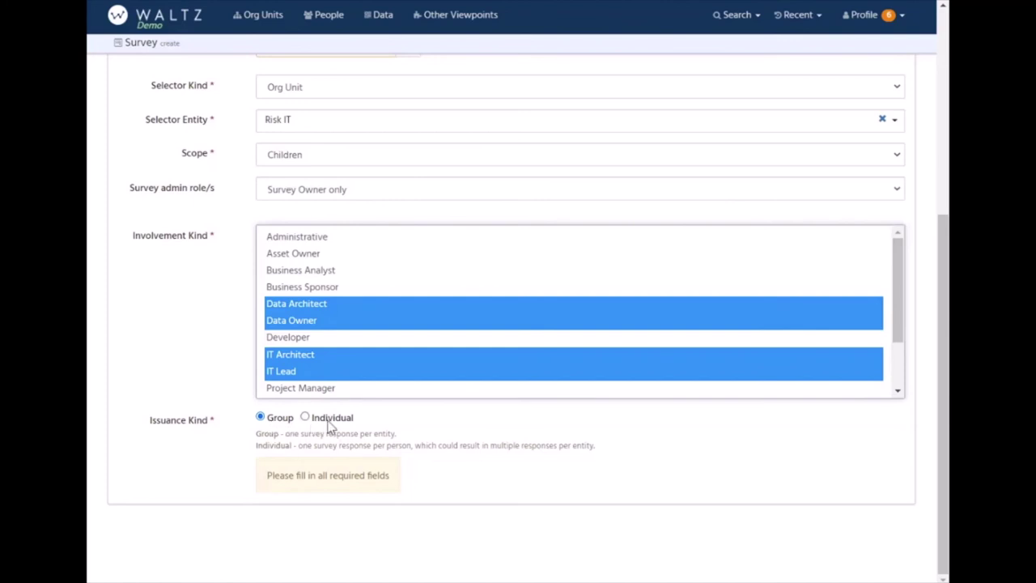
pyautogui.scroll(5, 307, 331)
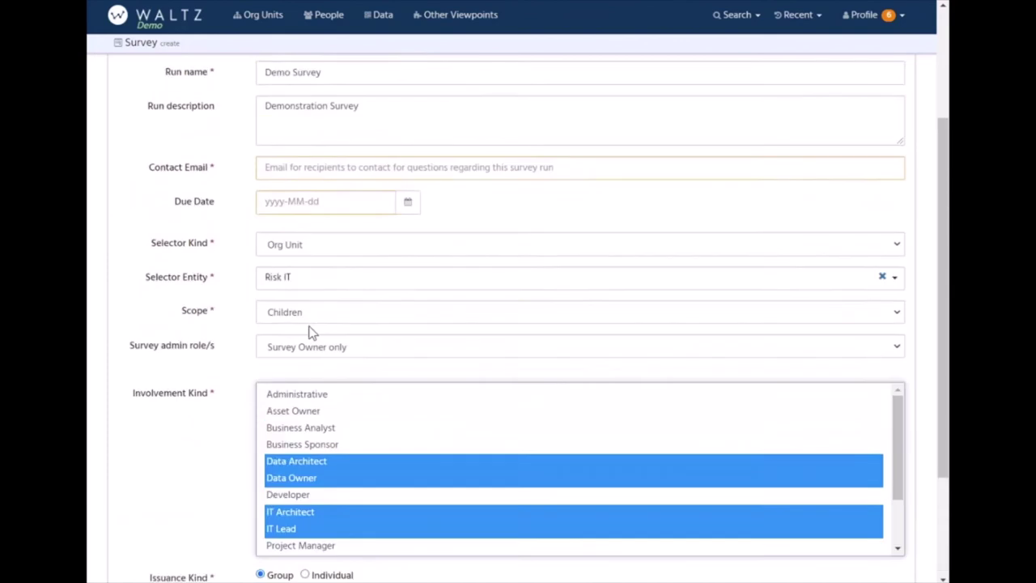
pyautogui.click(298, 345)
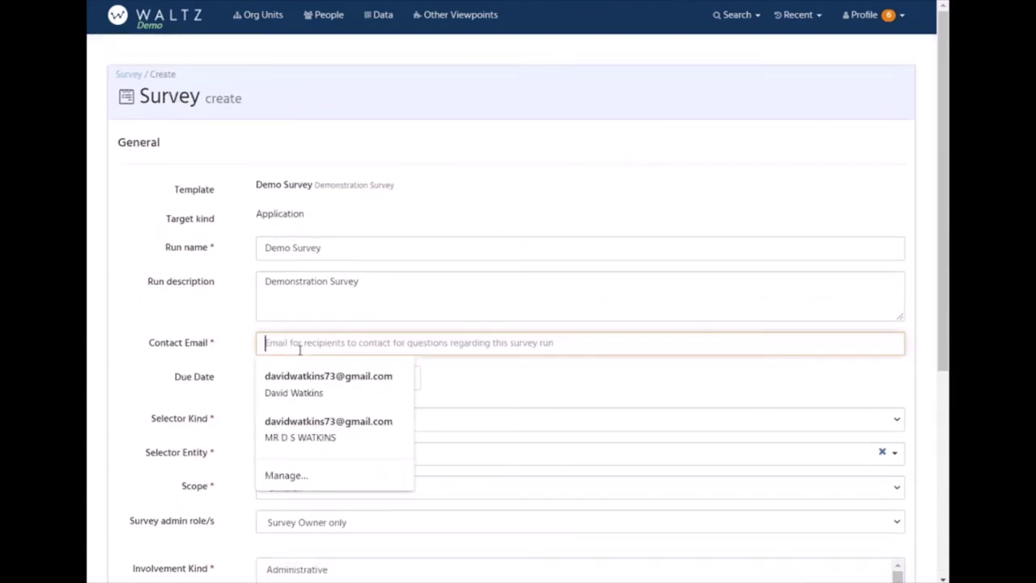
pyautogui.write('czcx')
pyautogui.click(301, 377)
pyautogui.click(293, 435)
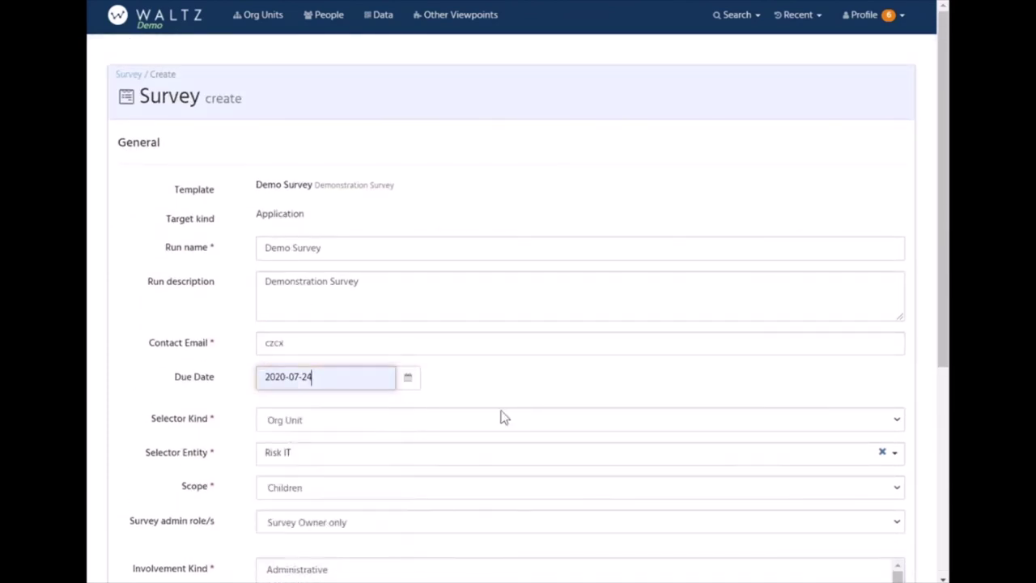
# Step: Try to generate the survey run's recipients, then return to its general settings
pyautogui.scroll(-5, 555, 375)
pyautogui.click(288, 471)
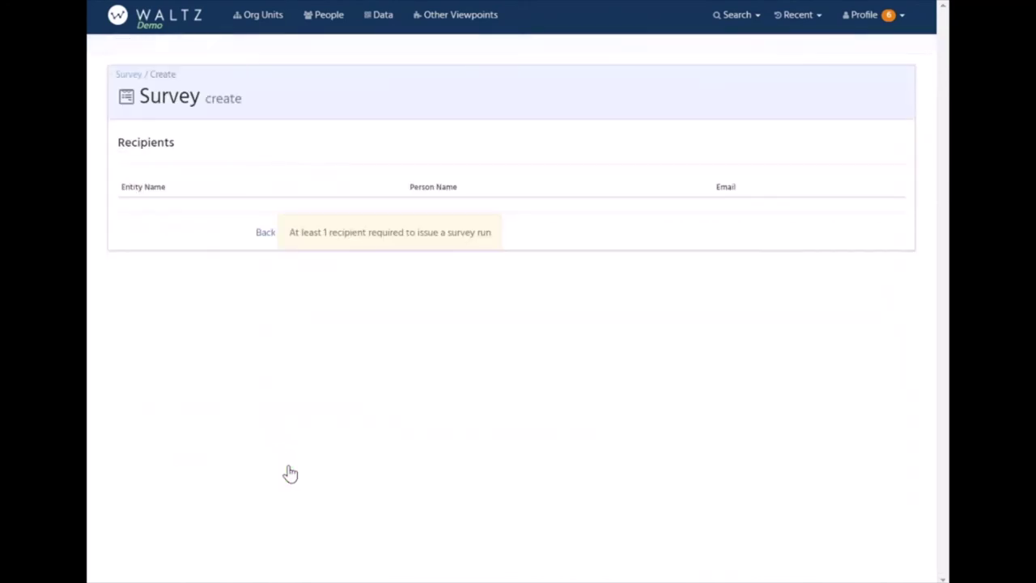
pyautogui.click(265, 233)
# Step: Reselect the involvement kinds so that the whole range from Administrative to Support Manager is included
pyautogui.scroll(-2, 235, 406)
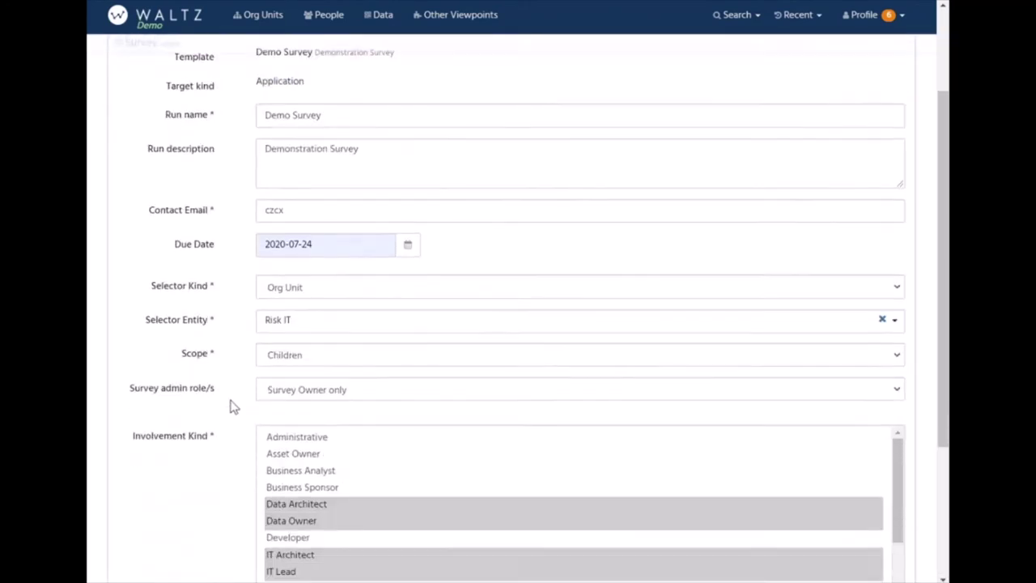
pyautogui.scroll(-2, 230, 406)
pyautogui.click(288, 260)
pyautogui.scroll(-2, 296, 390)
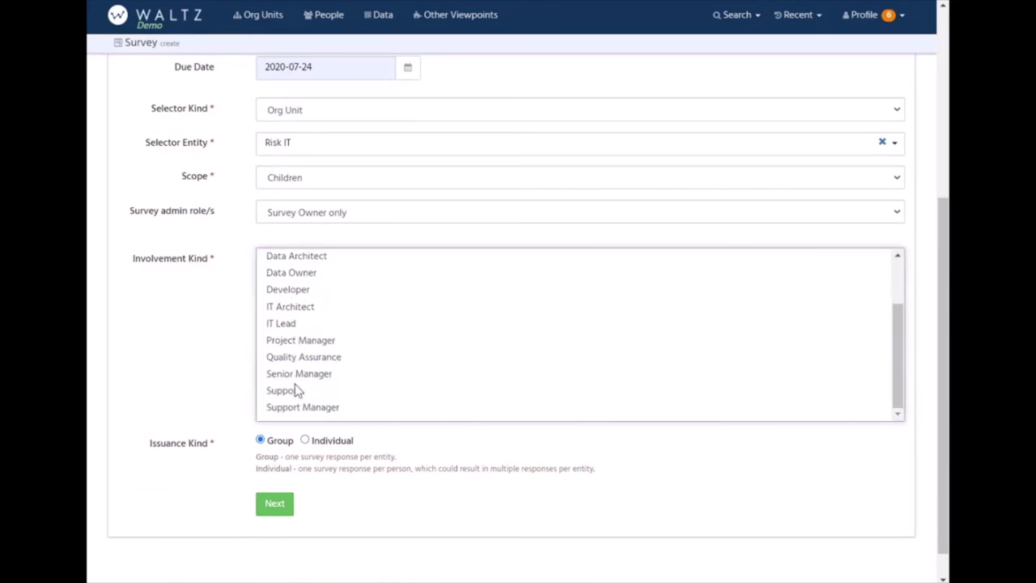
pyautogui.click(291, 407)
pyautogui.scroll(1, 296, 314)
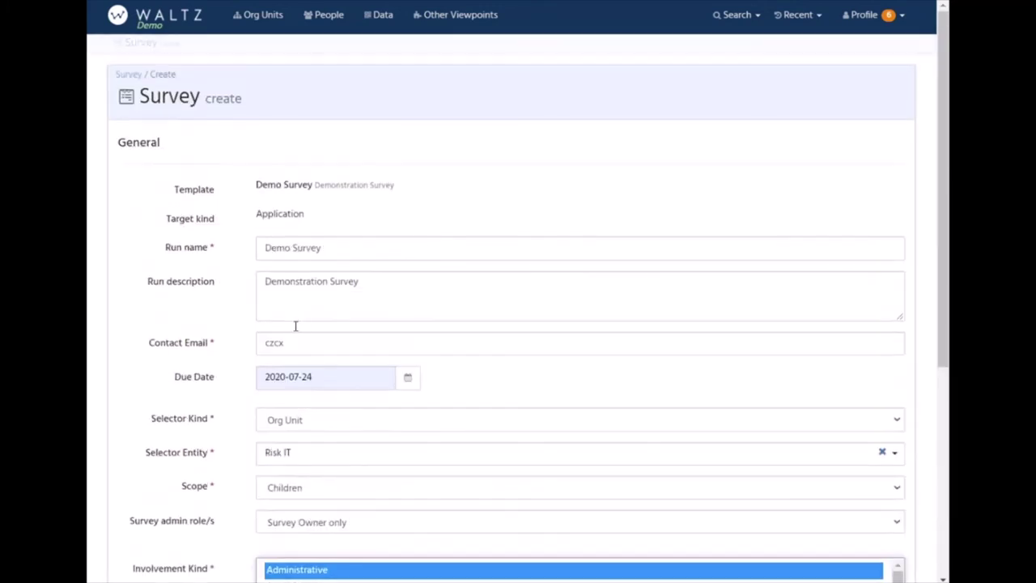
pyautogui.scroll(-4, 287, 348)
pyautogui.keyDown('ctrl'); pyautogui.click(296, 378); pyautogui.keyUp('ctrl')
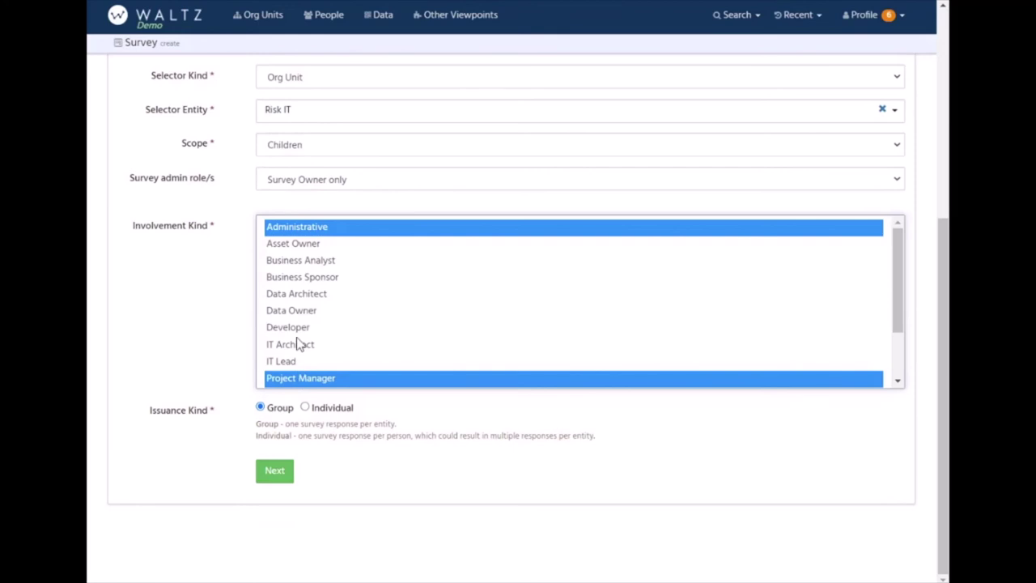
pyautogui.keyDown('shift'); pyautogui.click(293, 243); pyautogui.keyUp('shift')
pyautogui.click(293, 228)
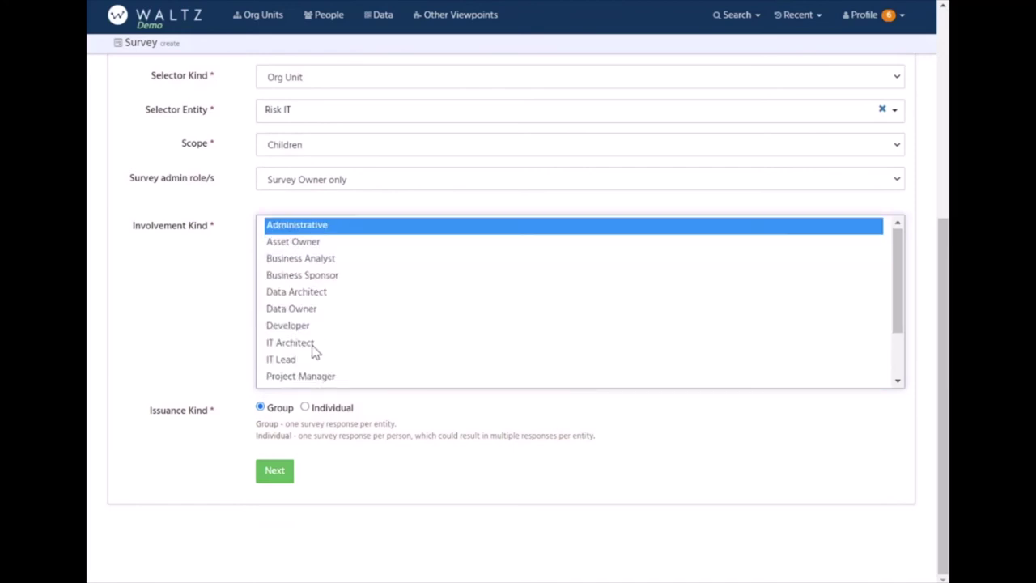
pyautogui.scroll(-3, 314, 349)
pyautogui.keyDown('shift'); pyautogui.click(296, 374); pyautogui.keyUp('shift')
# Step: Generate the recipients list, accept it to issue the survey run, and return to the Demo Survey template
pyautogui.click(275, 470)
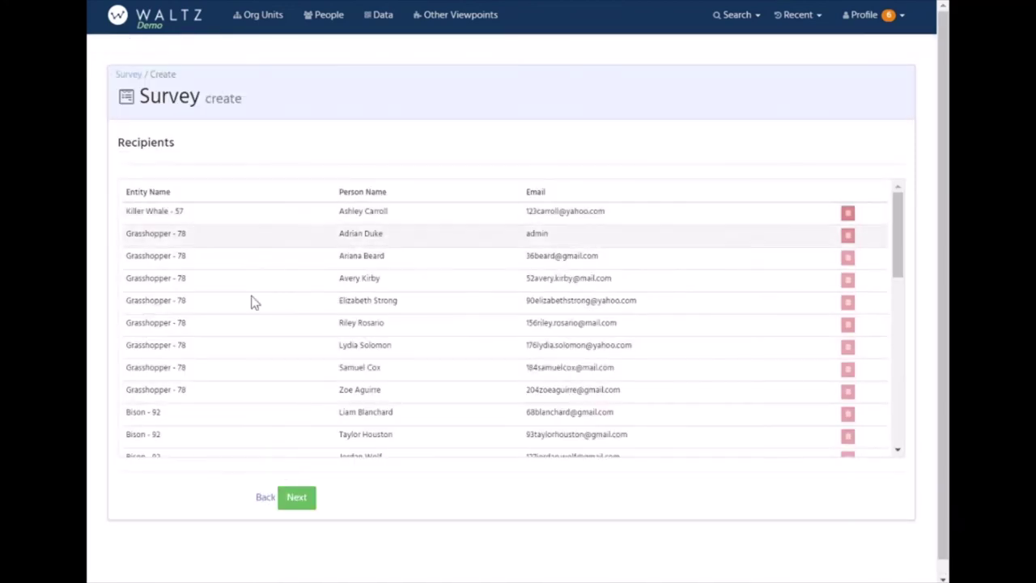
pyautogui.click(297, 499)
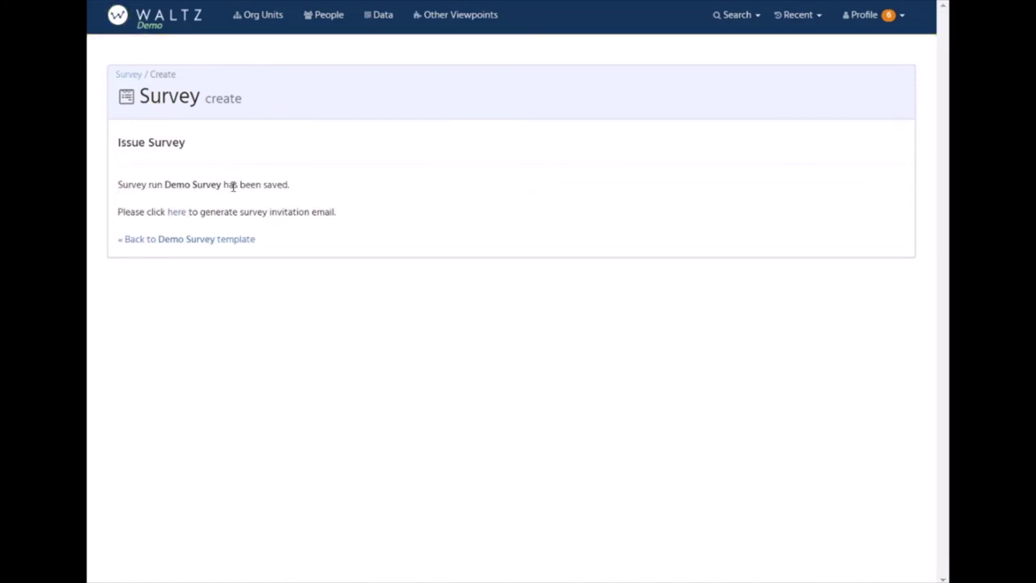
pyautogui.click(183, 239)
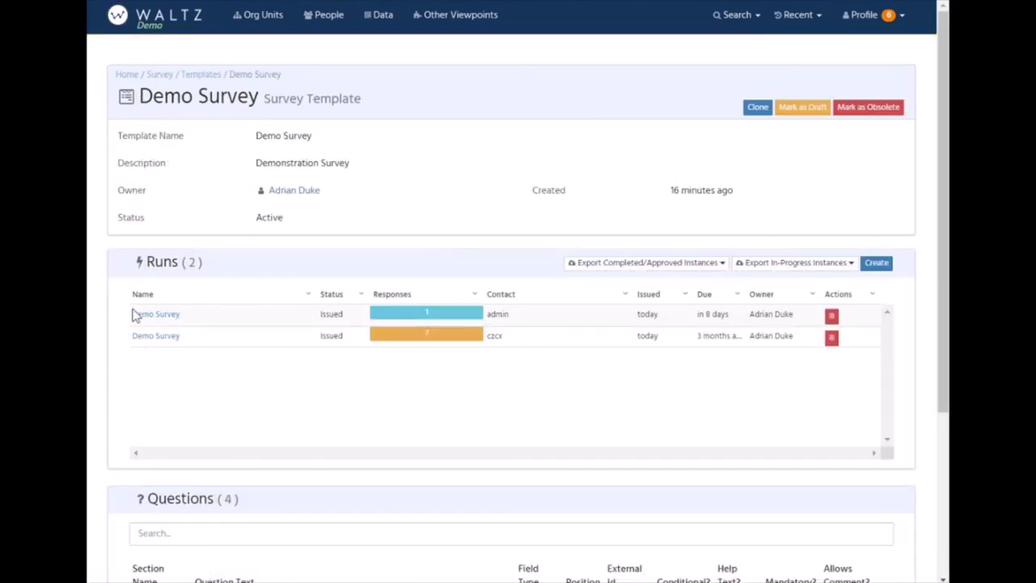